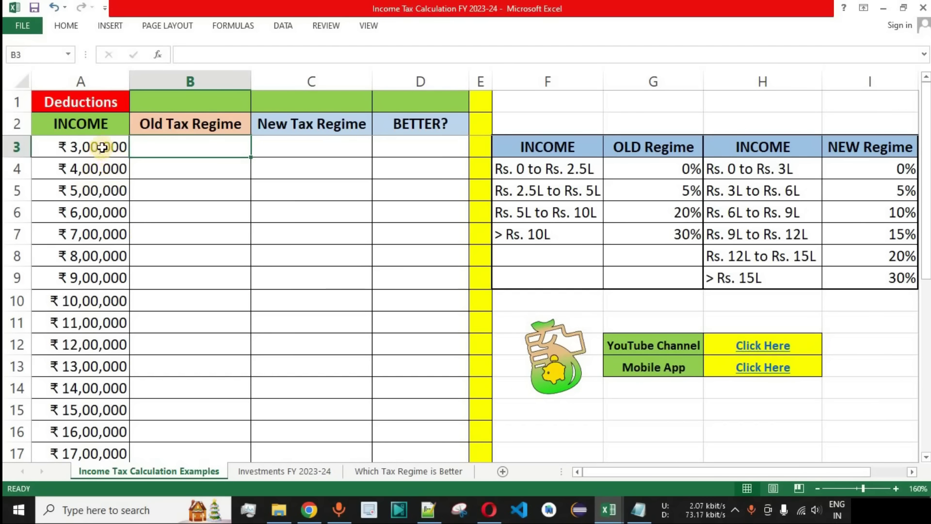
Highlight the income values, the Old and New Tax Regime columns and the BETTER? column.
{"action": "left_click_drag", "start_coordinate": [101, 147], "coordinate": [86, 440]}
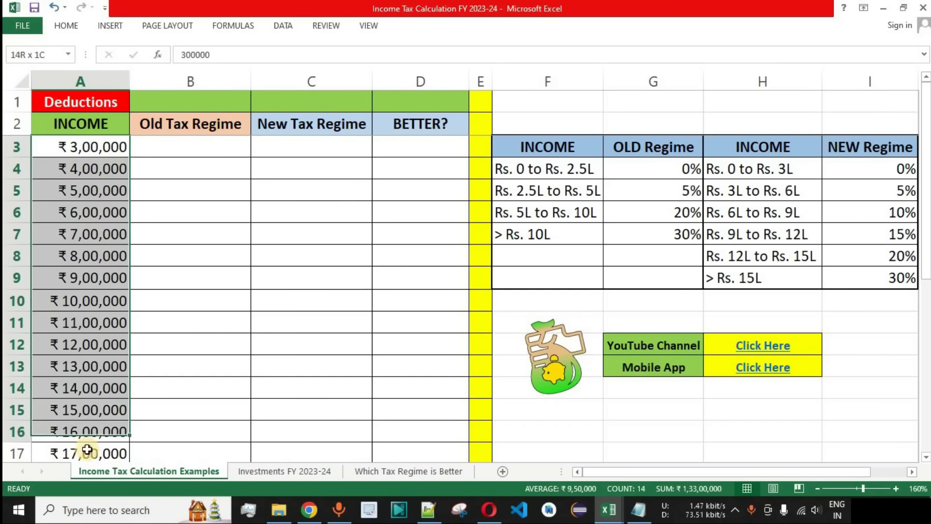
{"action": "left_click_drag", "start_coordinate": [87, 440], "coordinate": [87, 410]}
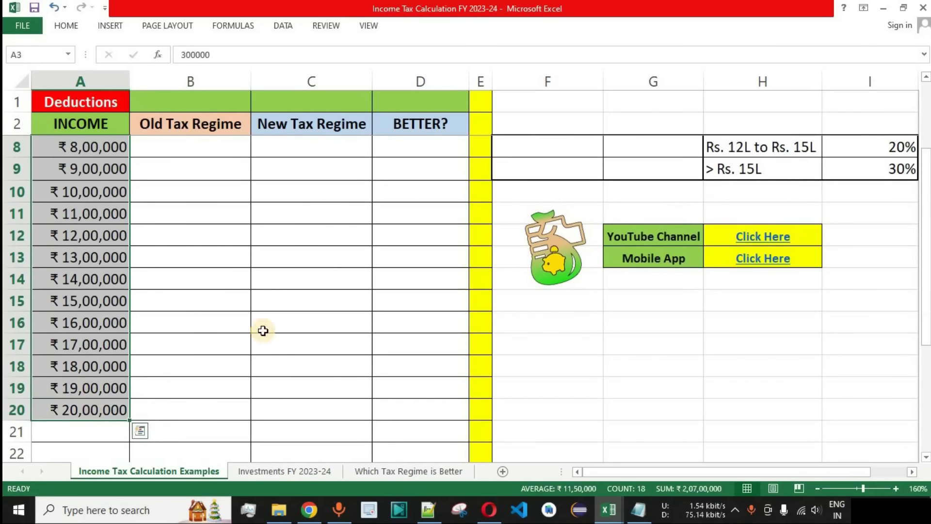
{"action": "left_click", "coordinate": [187, 126]}
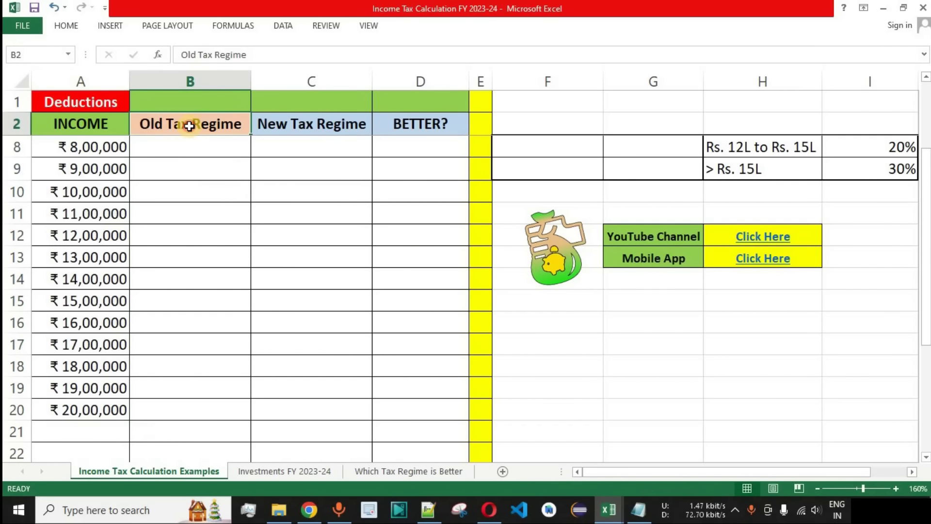
{"action": "mouse_move", "coordinate": [195, 126]}
{"action": "left_mouse_down"}
{"action": "mouse_move", "coordinate": [316, 126]}
{"action": "mouse_move", "coordinate": [319, 442]}
{"action": "left_mouse_up"}
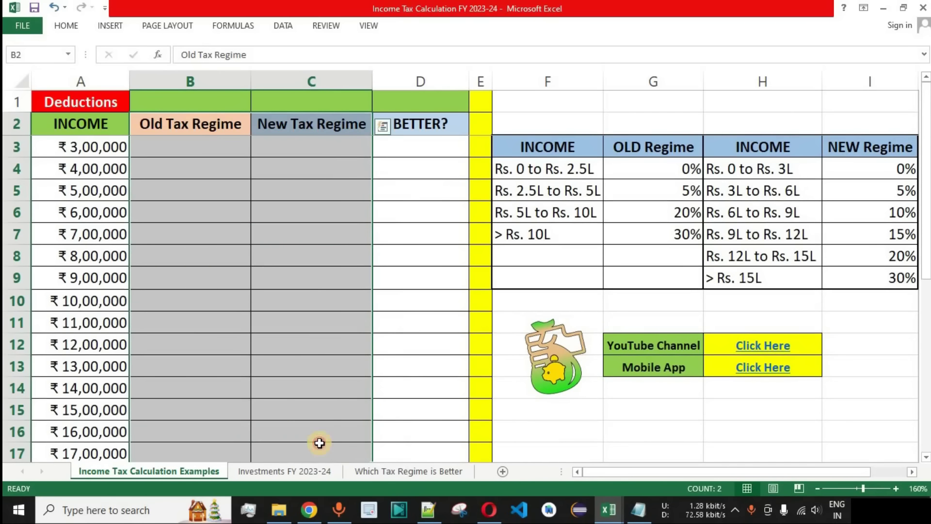
{"action": "left_click_drag", "start_coordinate": [435, 122], "coordinate": [430, 434]}
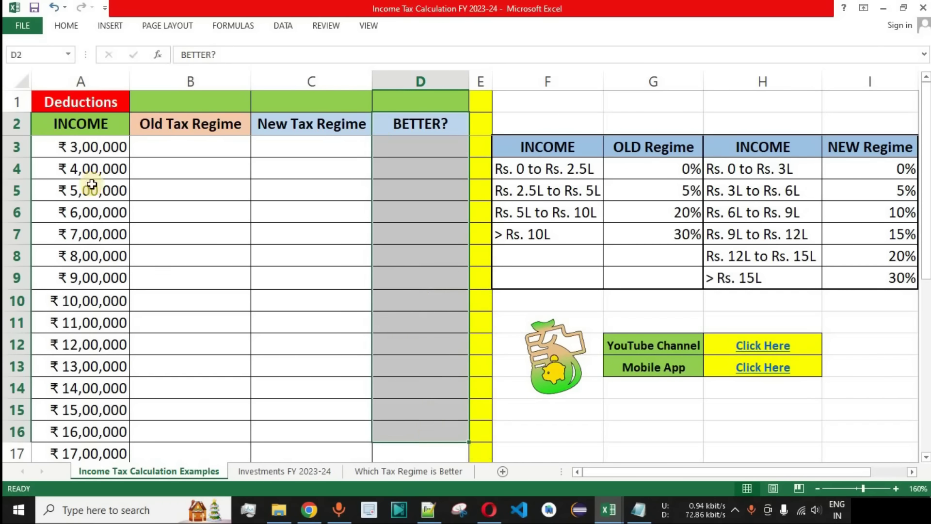
{"action": "left_click_drag", "start_coordinate": [85, 147], "coordinate": [100, 345]}
Select the Deductions row, then bring the Notepad deductions list to the front.
{"action": "left_click", "coordinate": [183, 103]}
{"action": "left_click", "coordinate": [92, 101]}
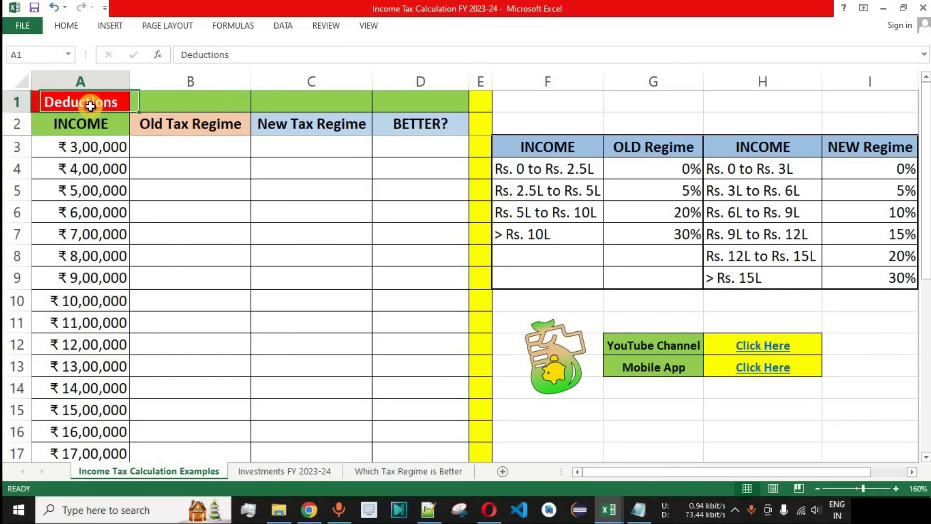
{"action": "left_click", "coordinate": [16, 104]}
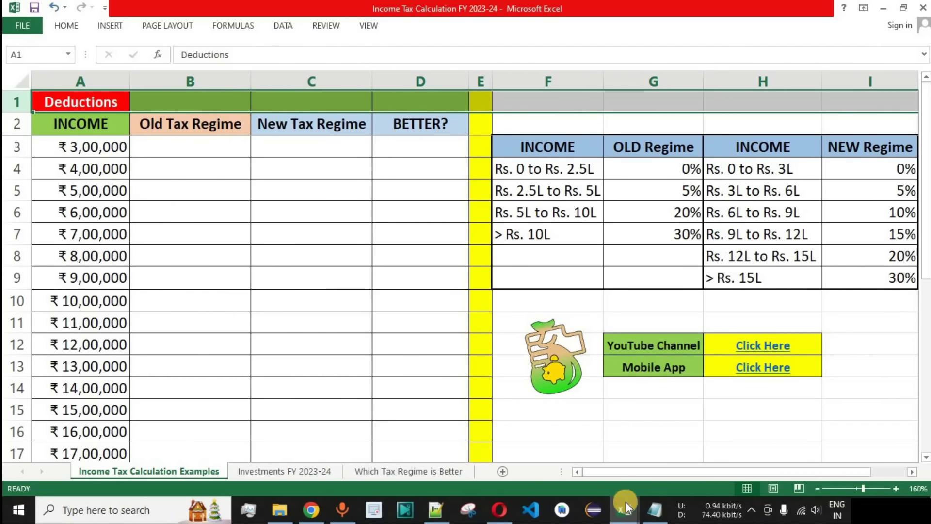
{"action": "left_click", "coordinate": [655, 510]}
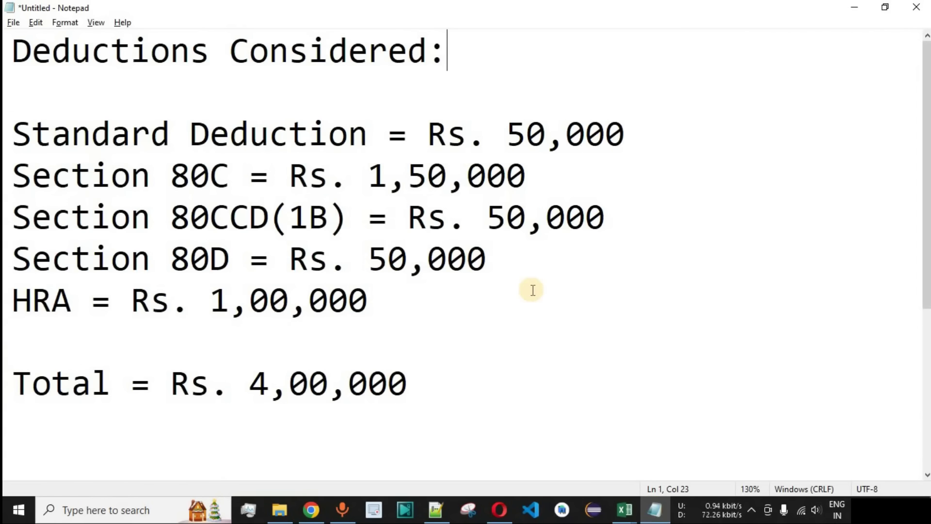
{"action": "left_click_drag", "start_coordinate": [13, 133], "coordinate": [625, 134]}
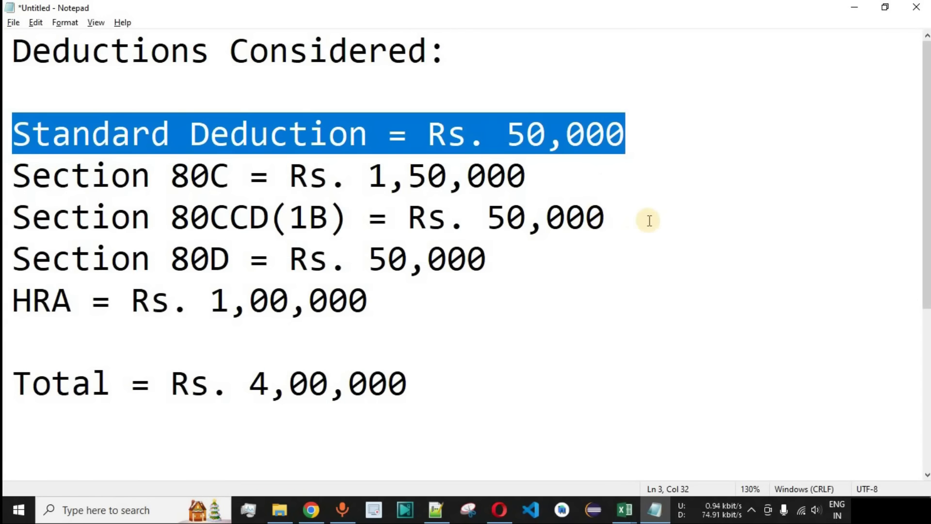
{"action": "left_click_drag", "start_coordinate": [13, 176], "coordinate": [520, 177]}
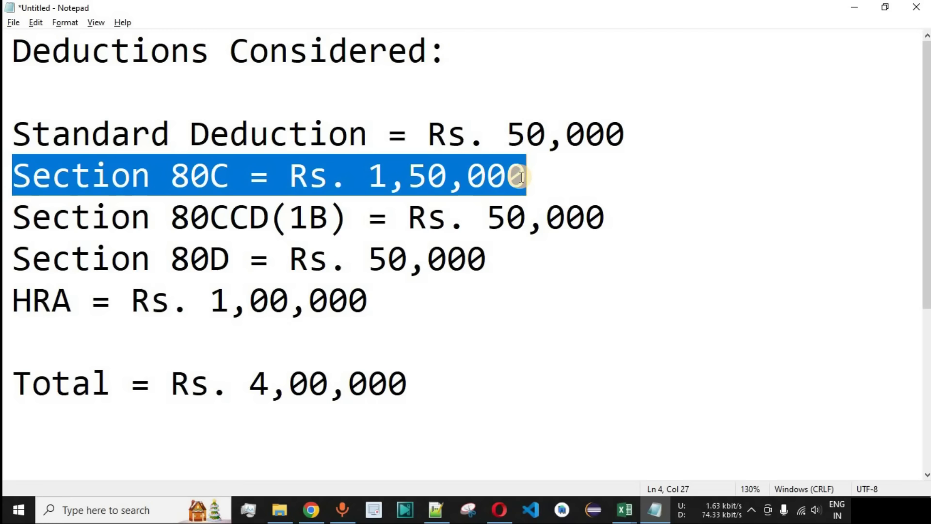
{"action": "left_click", "coordinate": [488, 182]}
{"action": "left_click_drag", "start_coordinate": [532, 179], "coordinate": [5, 174]}
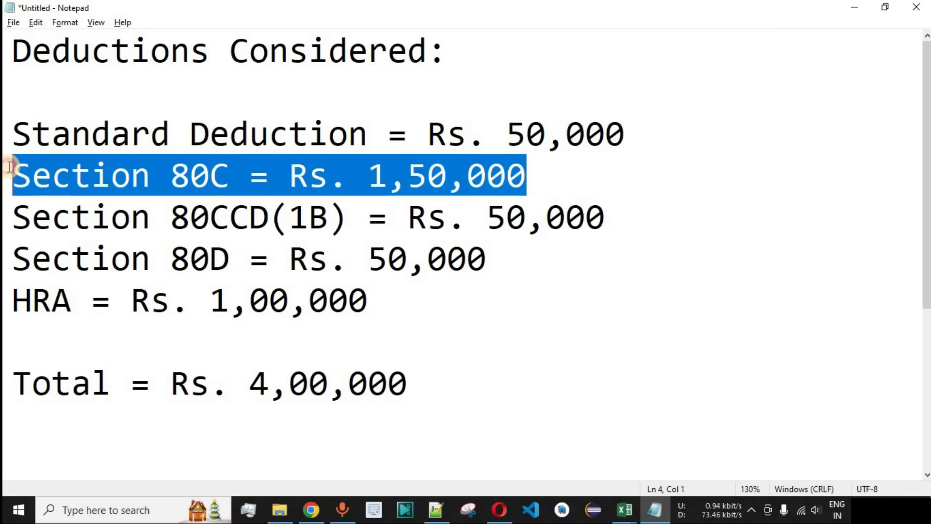
{"action": "left_click_drag", "start_coordinate": [12, 216], "coordinate": [341, 222]}
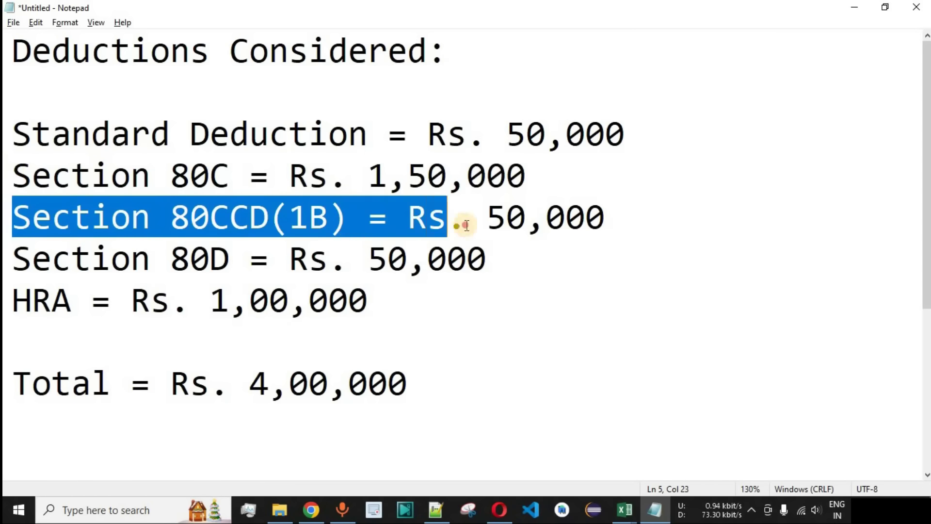
{"action": "left_click_drag", "start_coordinate": [347, 224], "coordinate": [606, 219]}
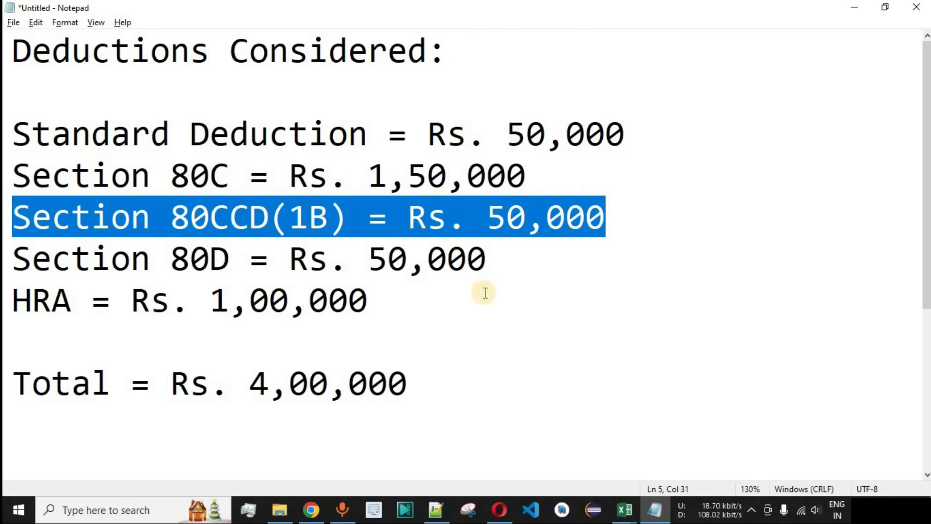
{"action": "left_click", "coordinate": [16, 222]}
{"action": "left_click_drag", "start_coordinate": [16, 222], "coordinate": [351, 222]}
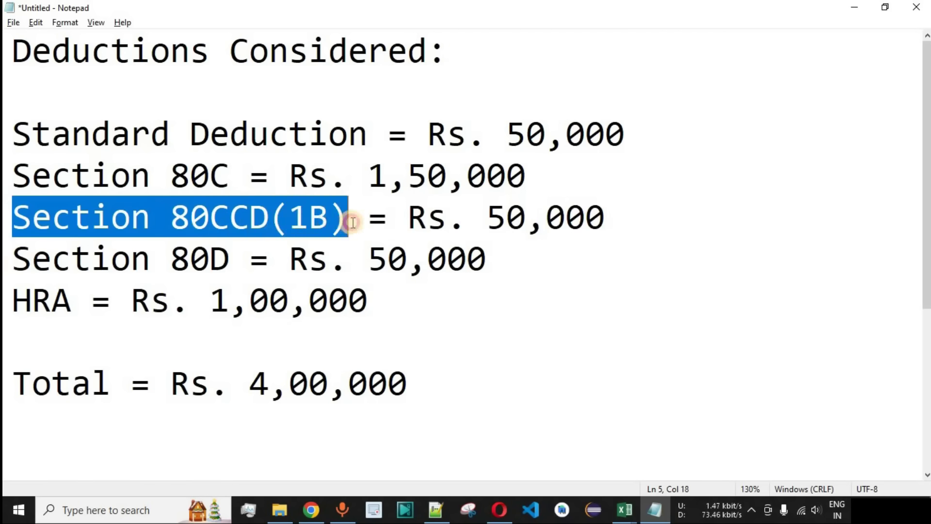
{"action": "left_click_drag", "start_coordinate": [353, 223], "coordinate": [604, 218]}
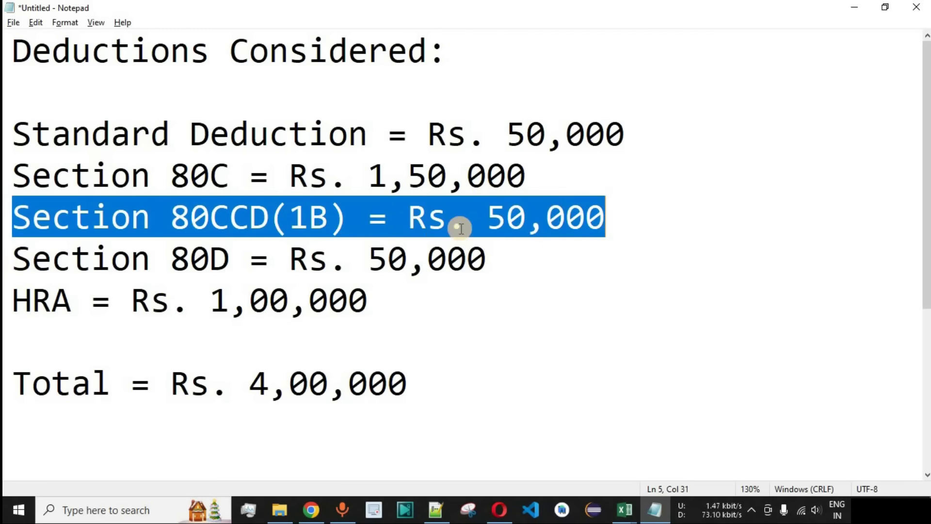
{"action": "left_click_drag", "start_coordinate": [14, 258], "coordinate": [486, 258]}
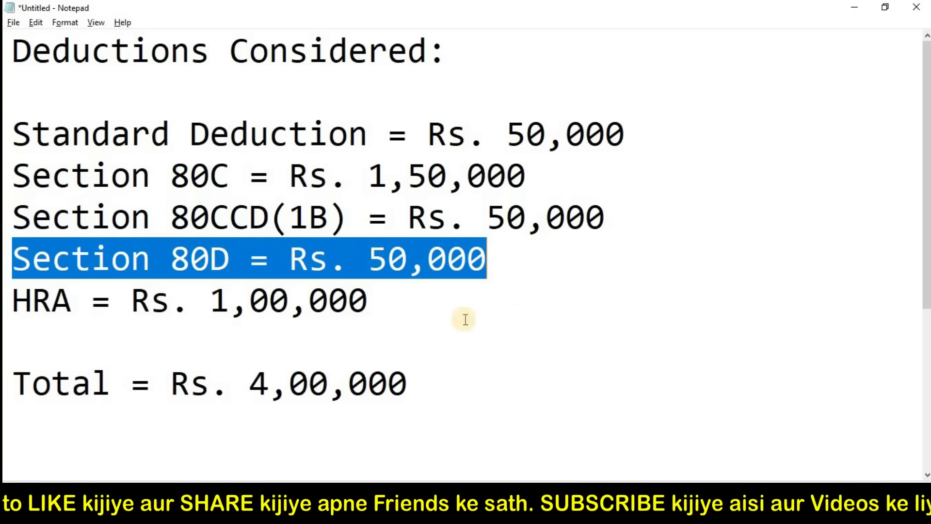
{"action": "left_click", "coordinate": [52, 301]}
{"action": "left_click_drag", "start_coordinate": [20, 301], "coordinate": [427, 319]}
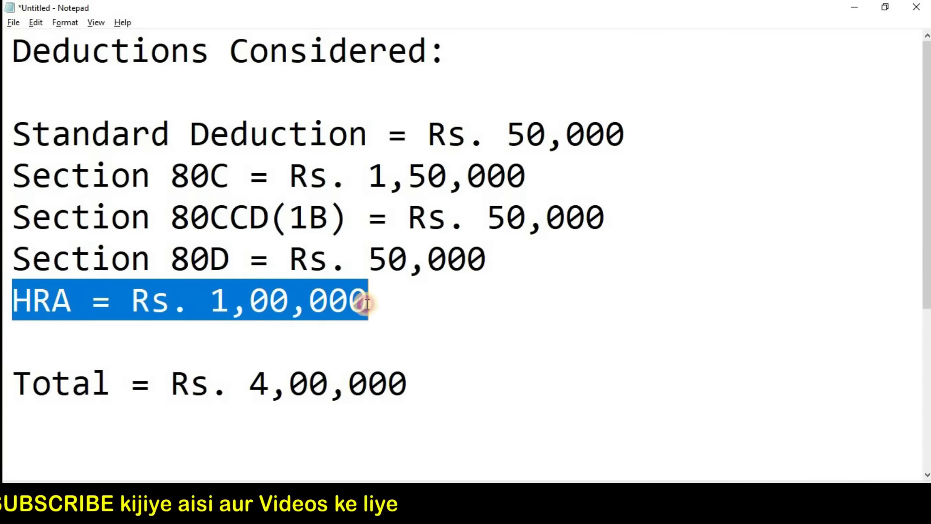
{"action": "left_click_drag", "start_coordinate": [391, 300], "coordinate": [132, 301]}
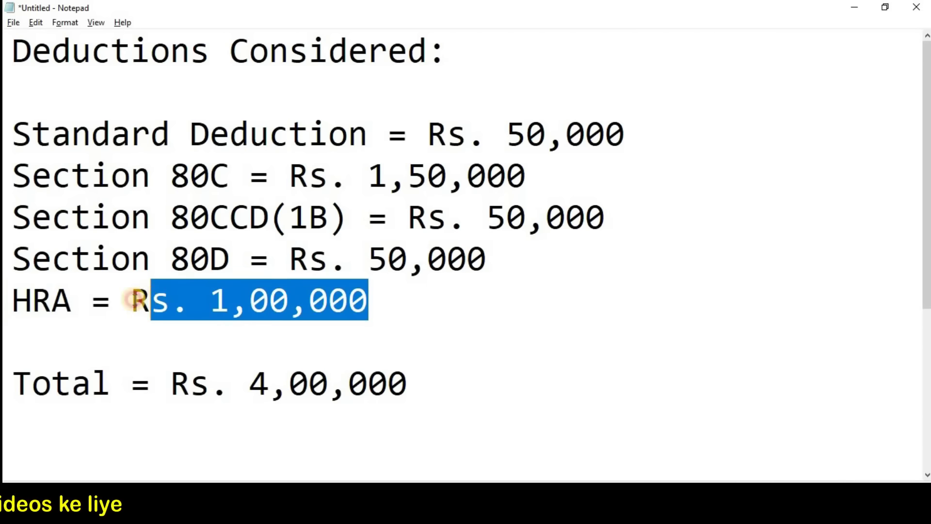
{"action": "left_click", "coordinate": [402, 303]}
{"action": "left_click_drag", "start_coordinate": [403, 304], "coordinate": [12, 300]}
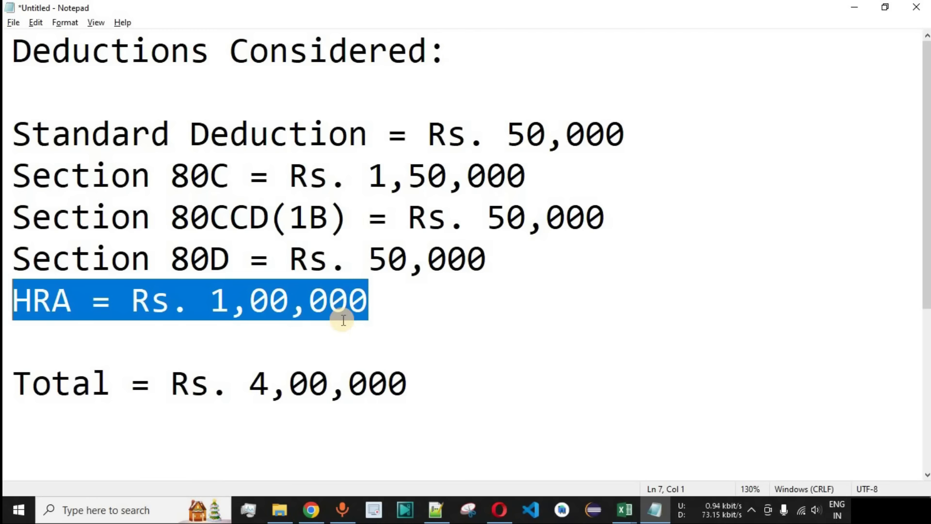
{"action": "left_click", "coordinate": [383, 310]}
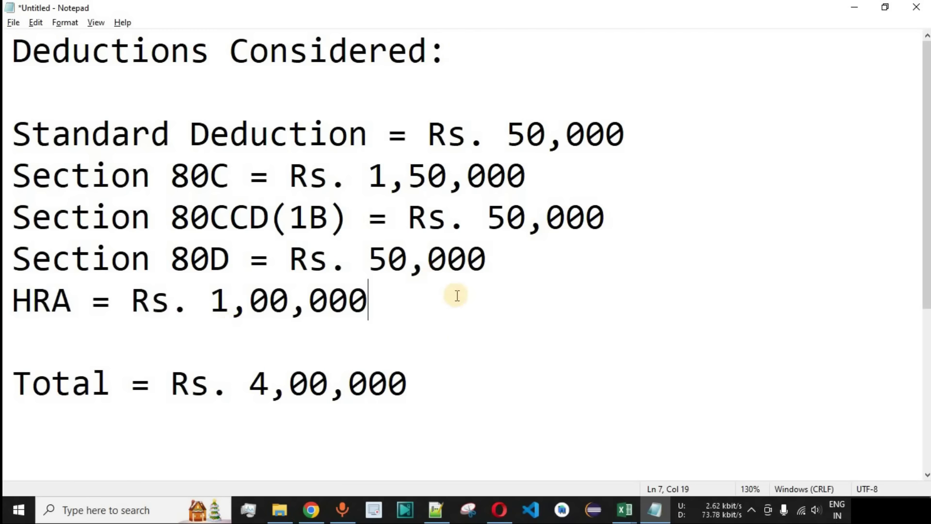
{"action": "left_click_drag", "start_coordinate": [13, 138], "coordinate": [388, 295]}
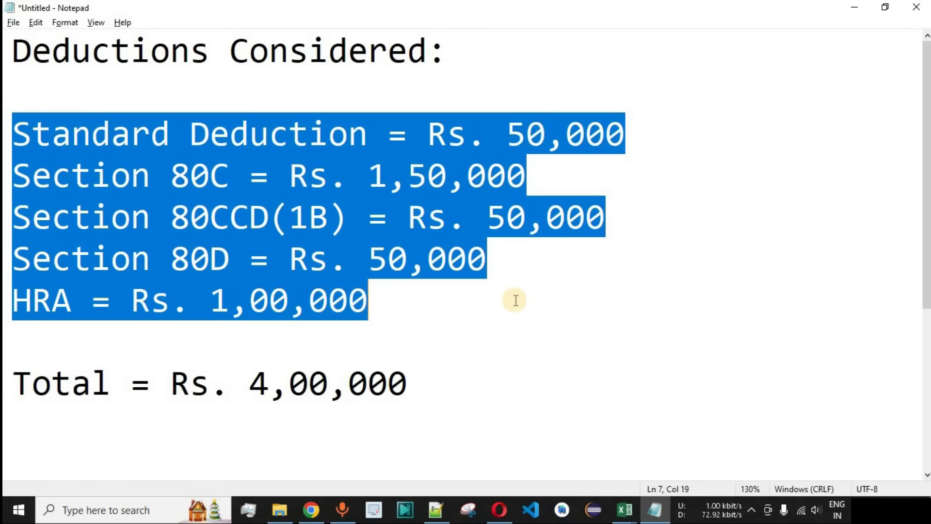
Highlight the Standard Deduction 50,000 and Total = Rs. 4,00,000 lines, then return to Excel.
{"action": "left_click", "coordinate": [370, 300]}
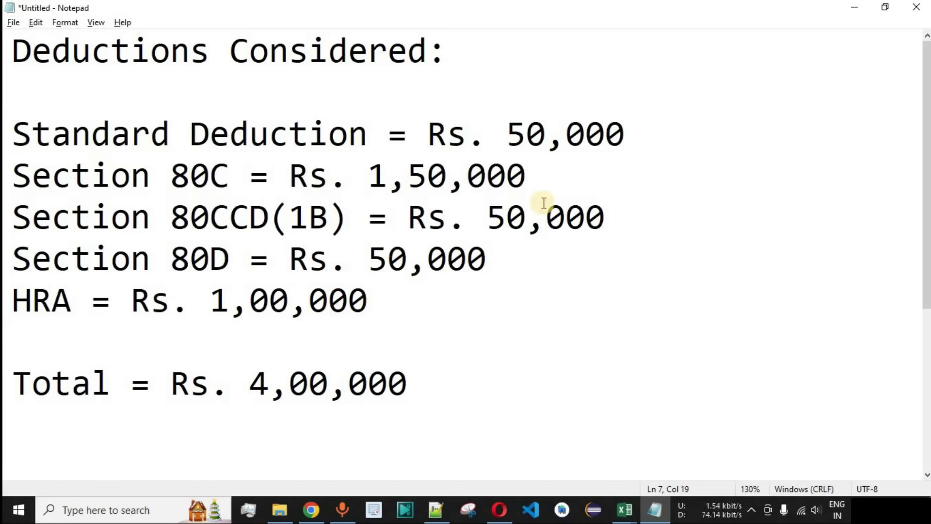
{"action": "left_click_drag", "start_coordinate": [647, 125], "coordinate": [12, 132]}
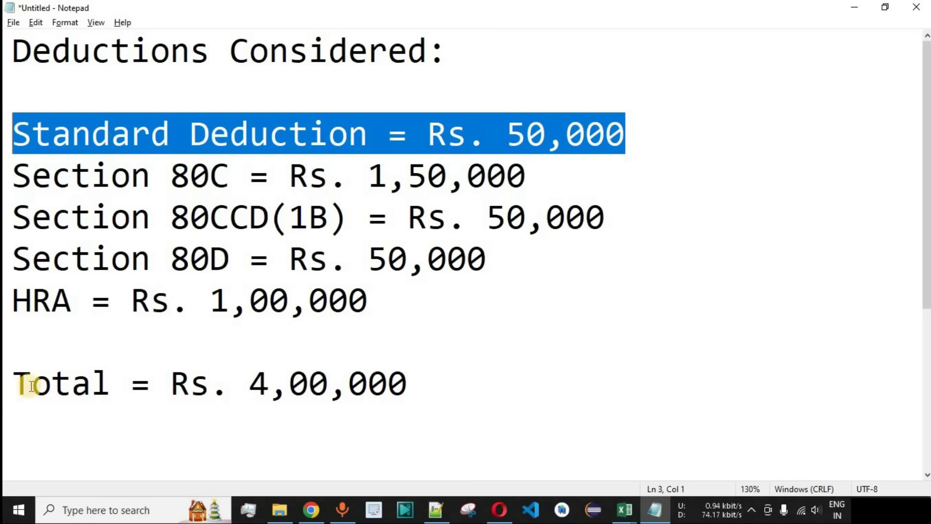
{"action": "left_click_drag", "start_coordinate": [15, 387], "coordinate": [414, 386]}
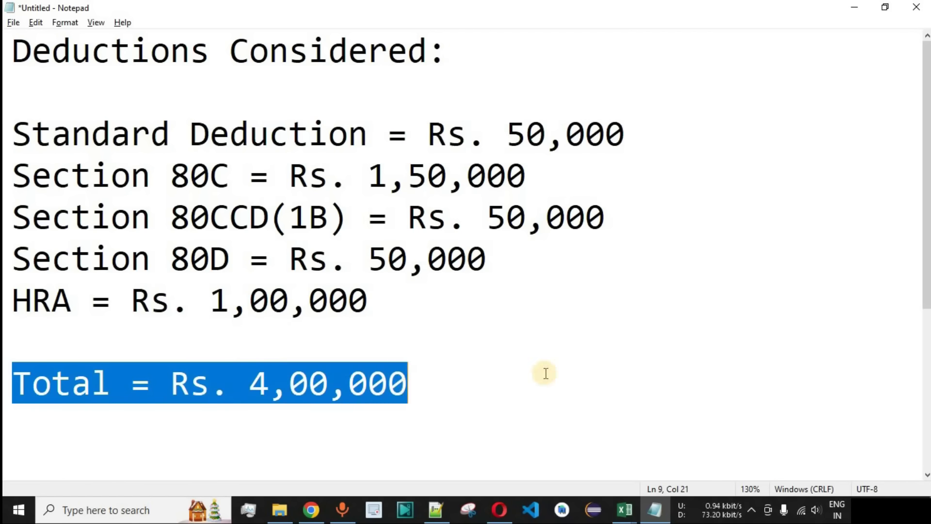
{"action": "left_click_drag", "start_coordinate": [639, 136], "coordinate": [463, 136]}
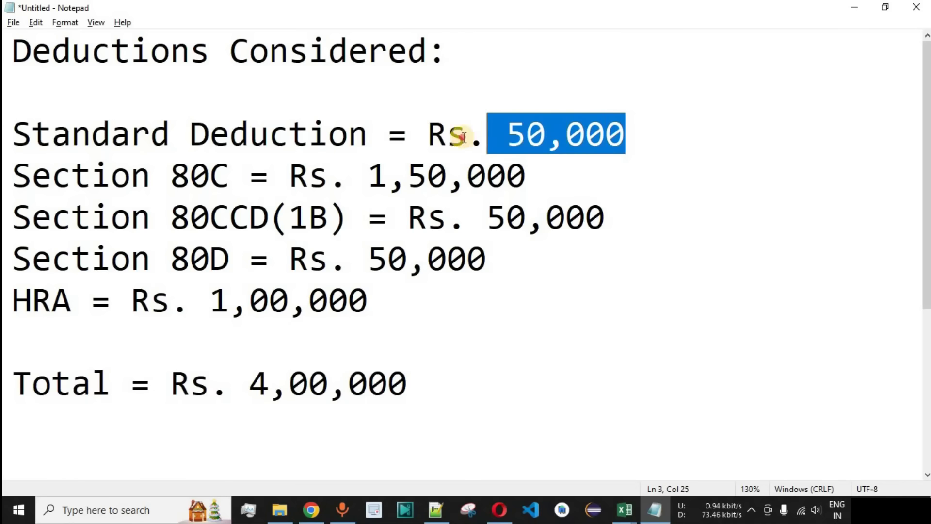
{"action": "left_click_drag", "start_coordinate": [463, 137], "coordinate": [12, 137]}
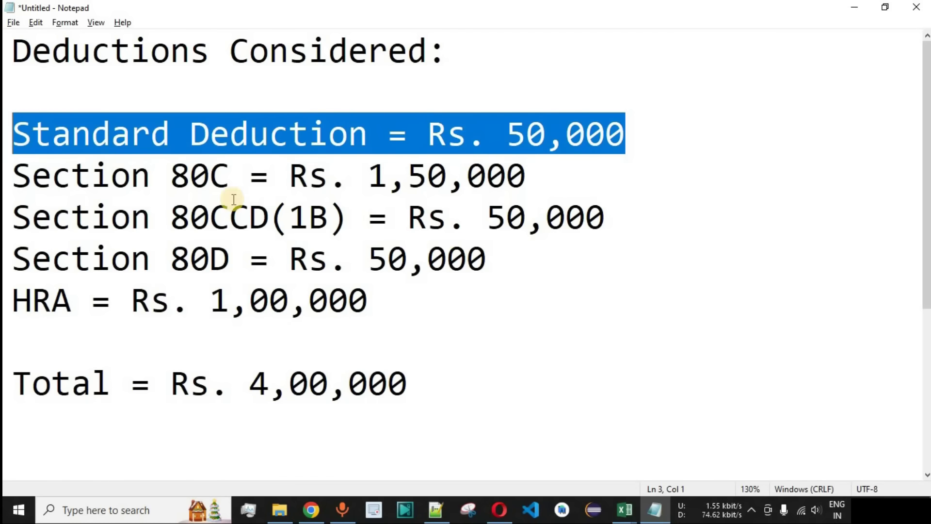
{"action": "key", "text": "alt+Tab"}
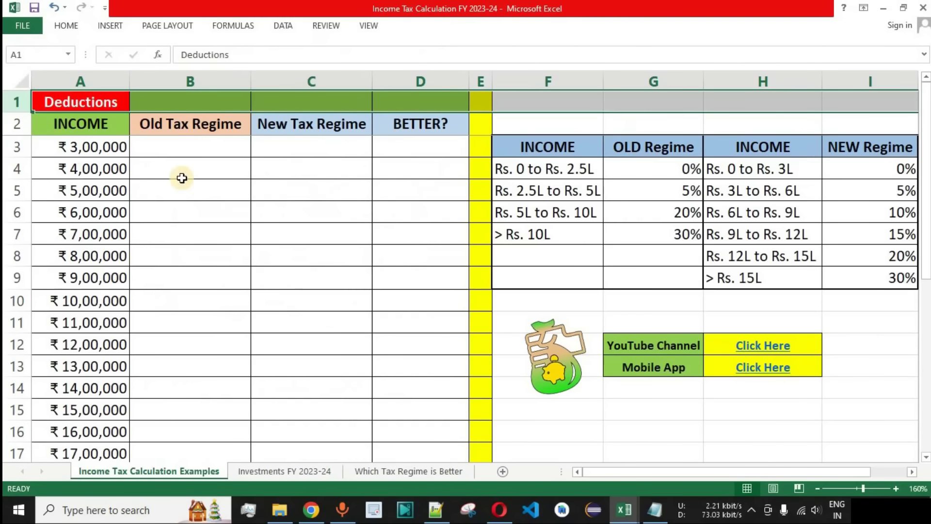
Enter 400000 in B1 for the old regime and 50000 in C1 for the new regime.
{"action": "left_click", "coordinate": [189, 103]}
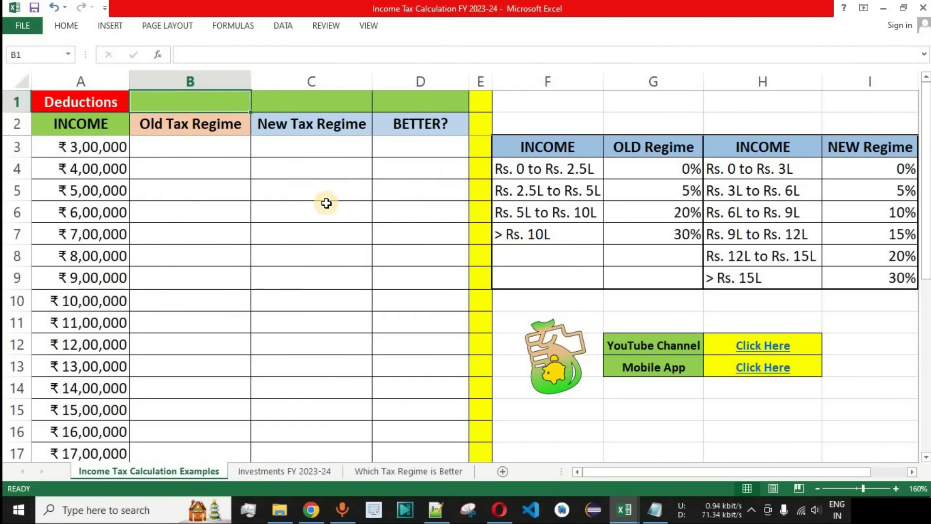
{"action": "type", "text": "400000"}
{"action": "key", "text": "Return"}
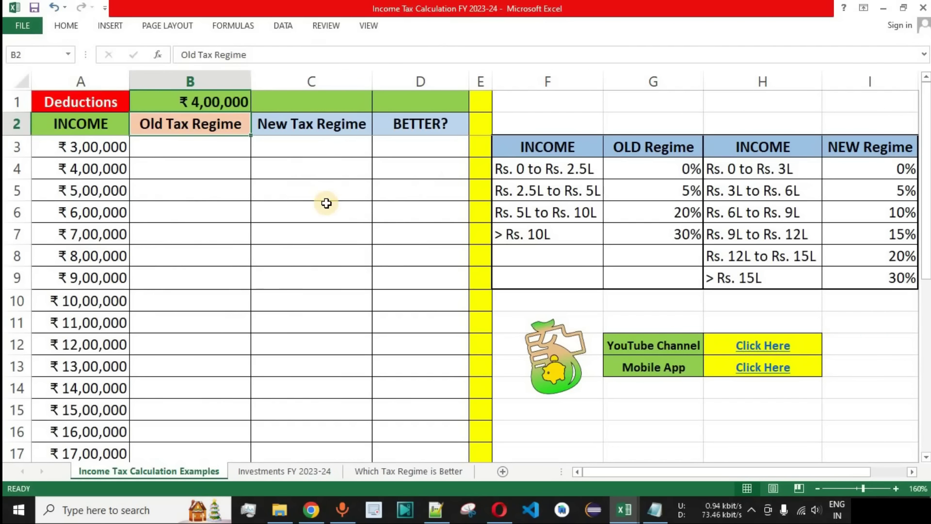
{"action": "left_click", "coordinate": [312, 102]}
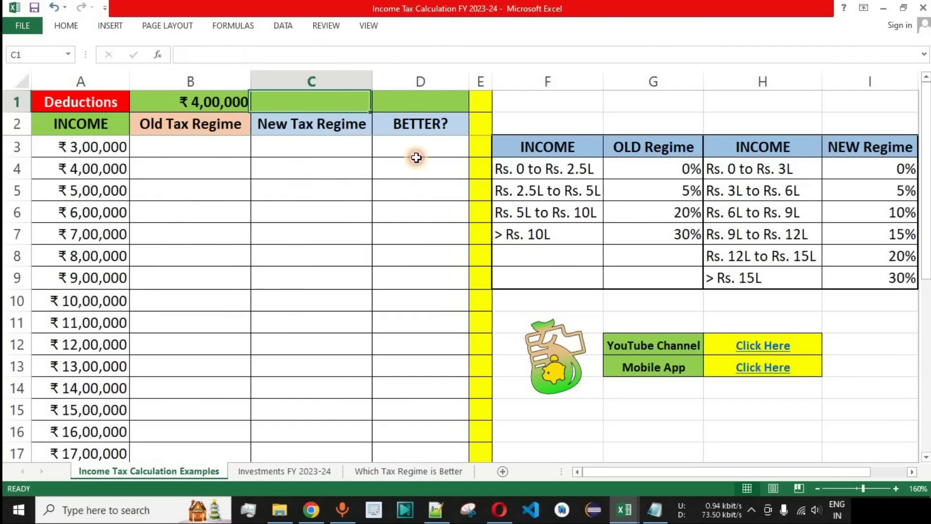
{"action": "type", "text": "50000"}
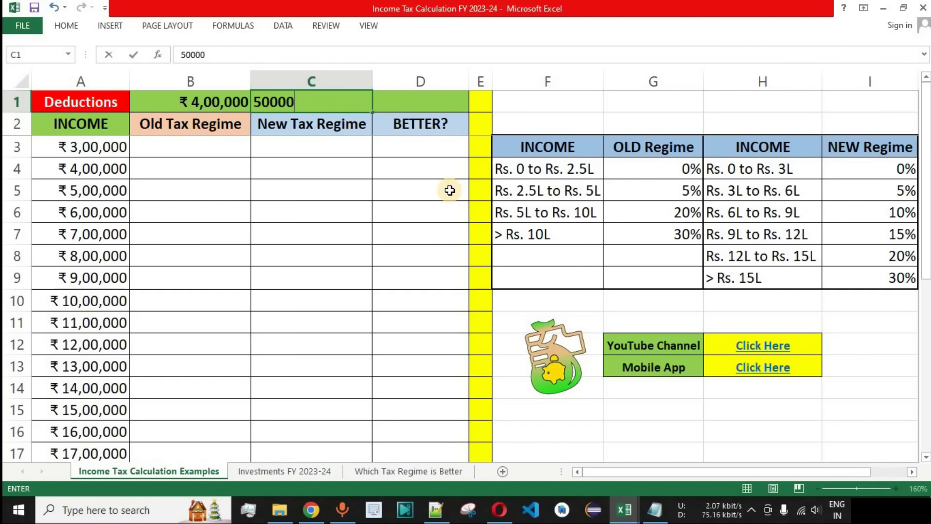
{"action": "key", "text": "Return"}
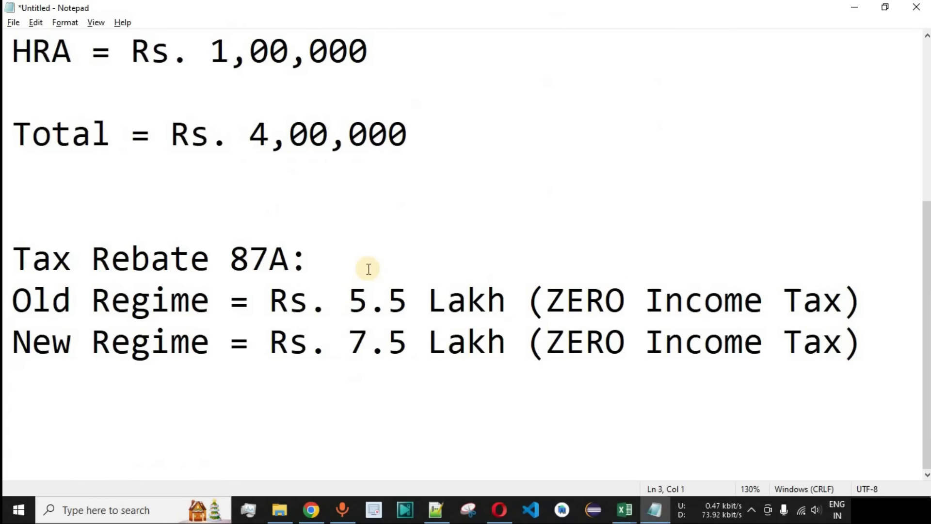
{"action": "left_click_drag", "start_coordinate": [13, 257], "coordinate": [308, 257]}
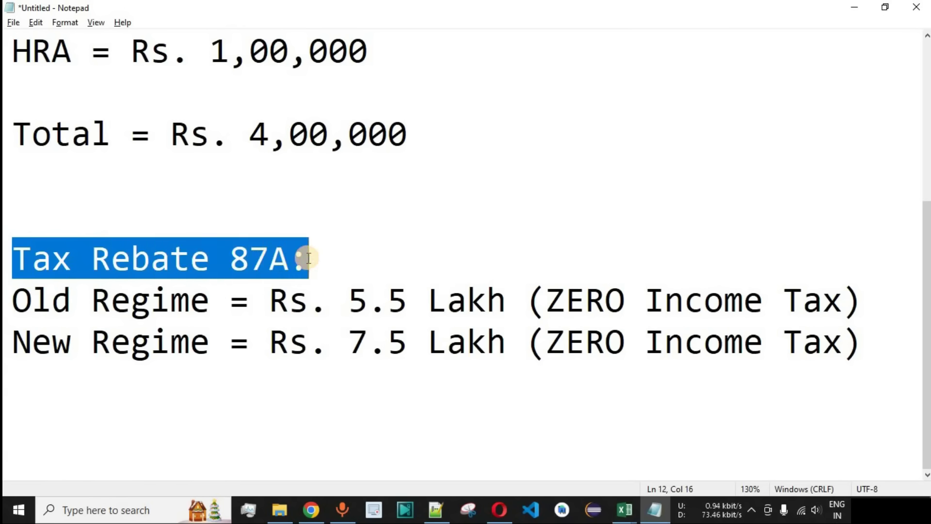
{"action": "left_click_drag", "start_coordinate": [528, 300], "coordinate": [861, 301]}
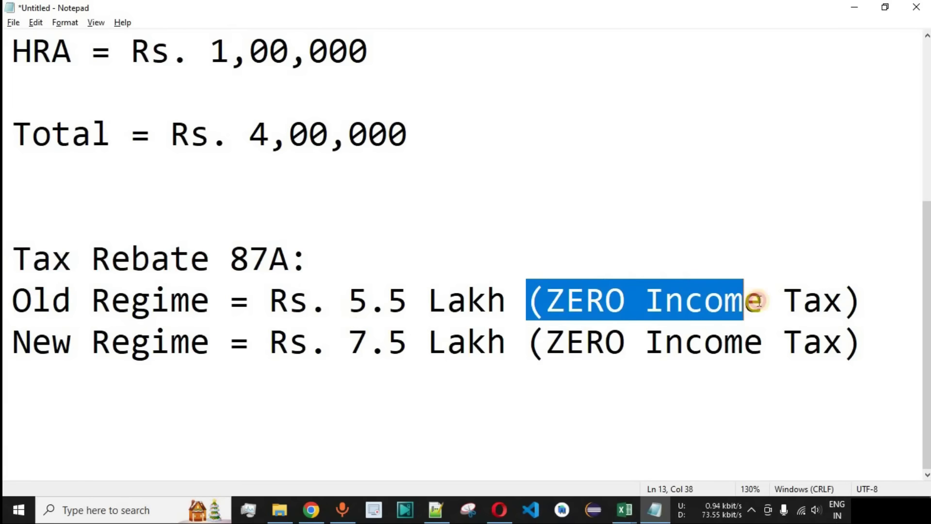
{"action": "left_click", "coordinate": [860, 300]}
{"action": "mouse_move", "coordinate": [13, 300]}
{"action": "left_mouse_down"}
{"action": "mouse_move", "coordinate": [658, 306]}
{"action": "mouse_move", "coordinate": [865, 292]}
{"action": "left_mouse_up"}
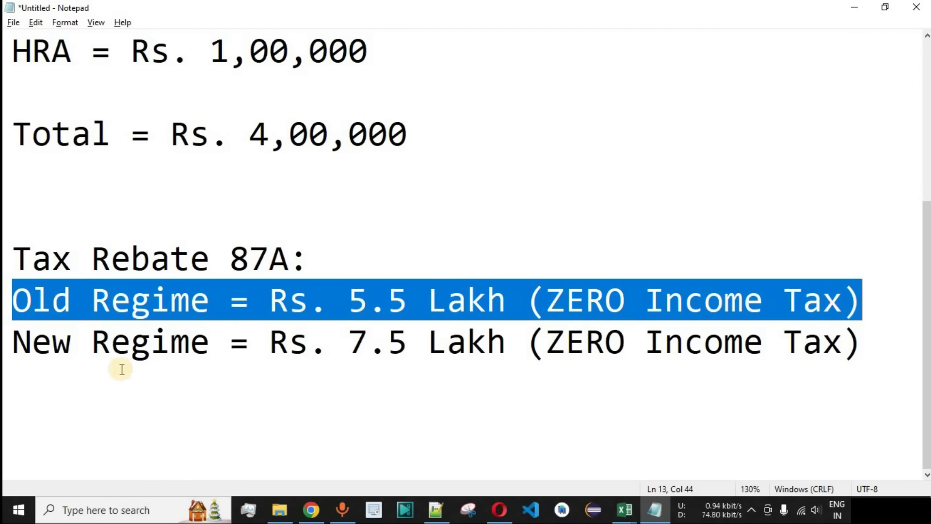
{"action": "left_click_drag", "start_coordinate": [11, 342], "coordinate": [868, 338]}
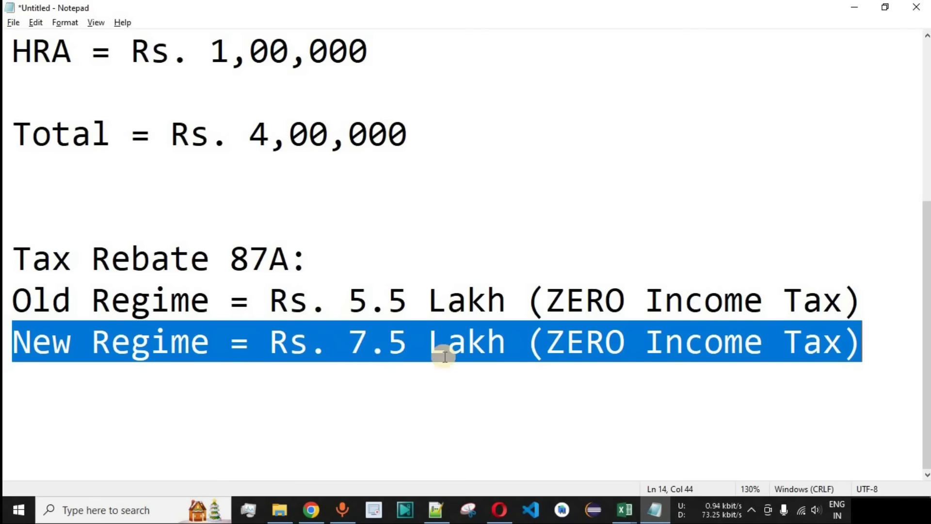
{"action": "left_click", "coordinate": [557, 342]}
{"action": "left_click_drag", "start_coordinate": [546, 340], "coordinate": [843, 342]}
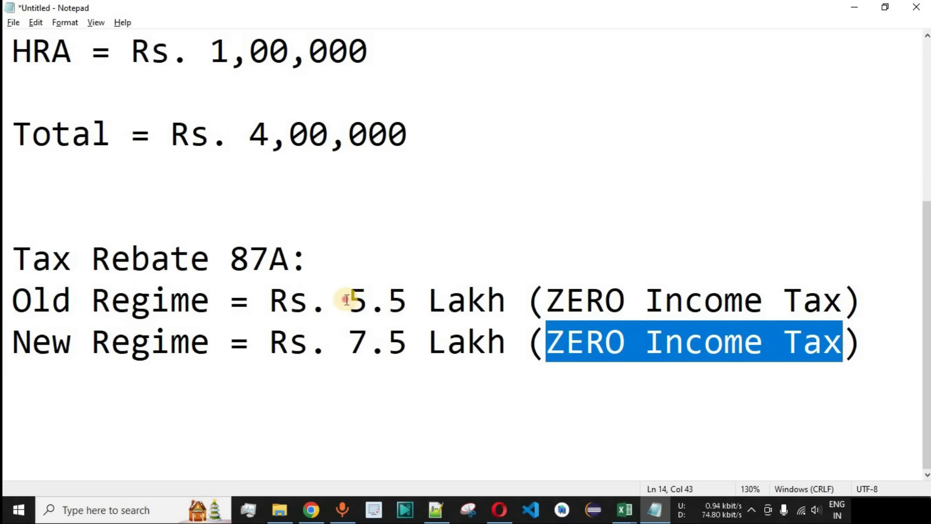
{"action": "left_click_drag", "start_coordinate": [349, 299], "coordinate": [506, 299]}
{"action": "left_click_drag", "start_coordinate": [350, 342], "coordinate": [506, 342]}
{"action": "left_click_drag", "start_coordinate": [12, 299], "coordinate": [194, 301]}
{"action": "left_click_drag", "start_coordinate": [13, 342], "coordinate": [209, 344]}
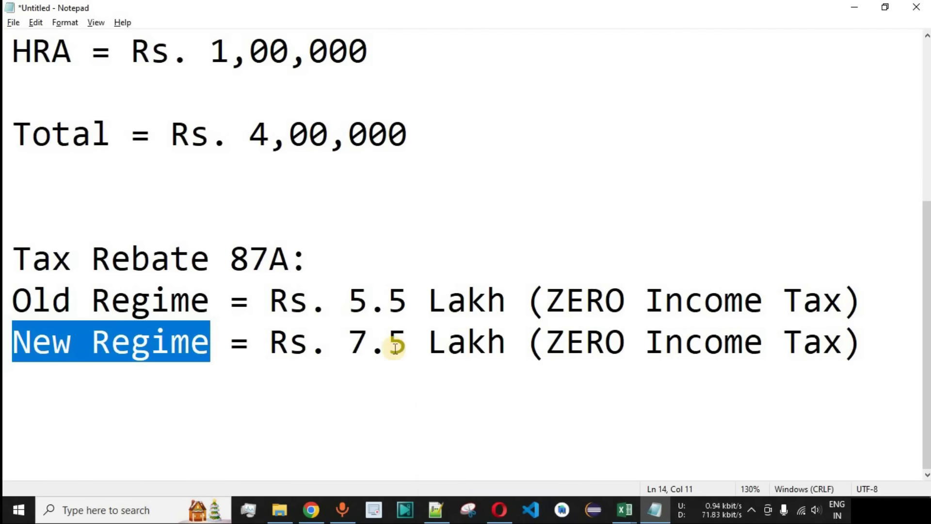
{"action": "key", "text": "alt+Tab"}
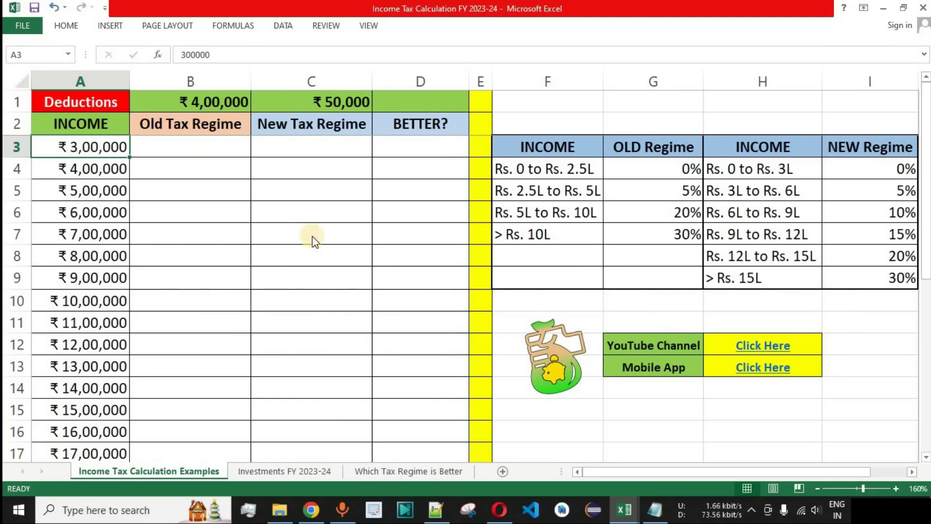
Switch from the Excel workbook to Opera's Speed Dial page.
{"action": "key", "text": "alt+Tab"}
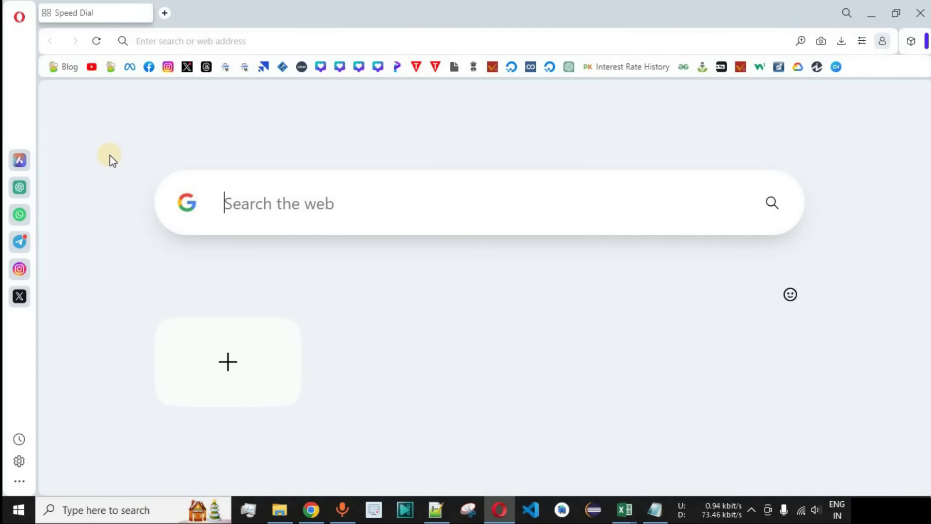
Search Google for 'fincalc blog', open FinCalC Blog: Home and go to its Calculators list.
{"action": "type", "text": "fi"}
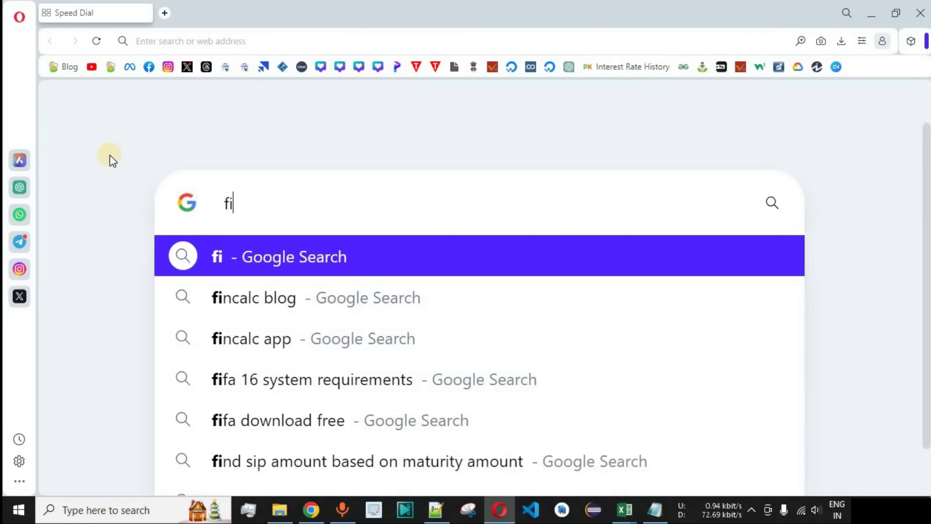
{"action": "type", "text": "ncalc blfincalcblog"}
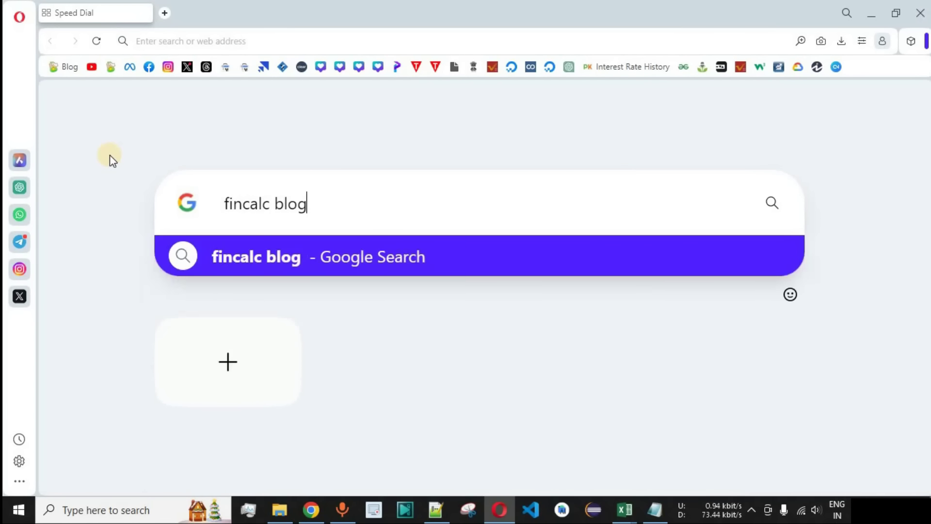
{"action": "key", "text": "Return"}
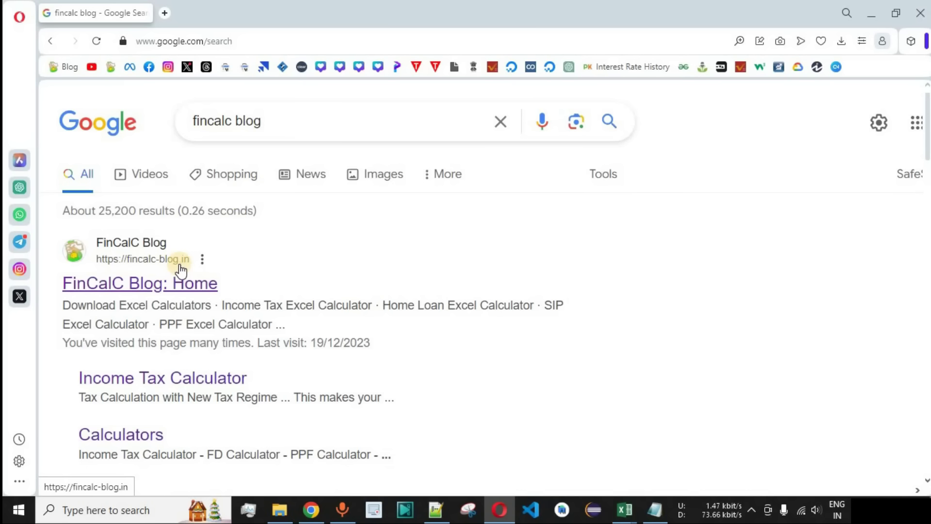
{"action": "left_click", "coordinate": [140, 289]}
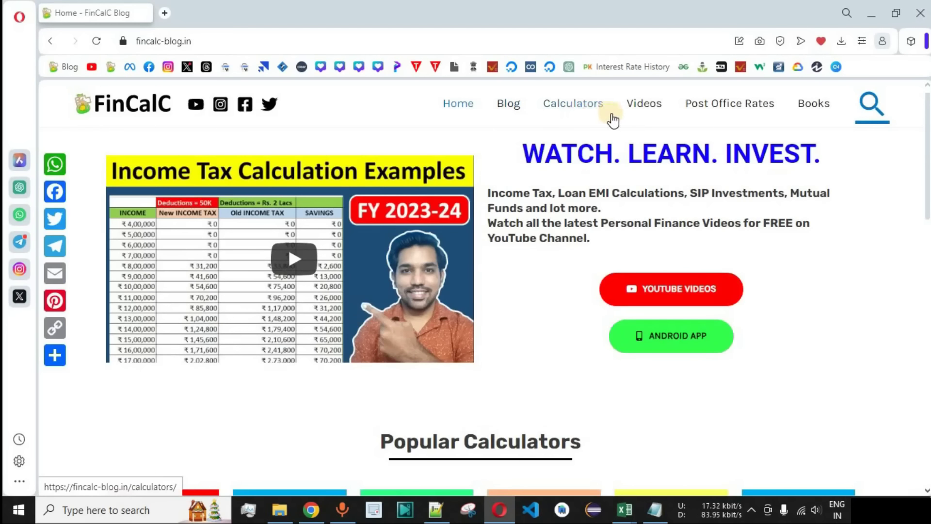
{"action": "left_click", "coordinate": [574, 115]}
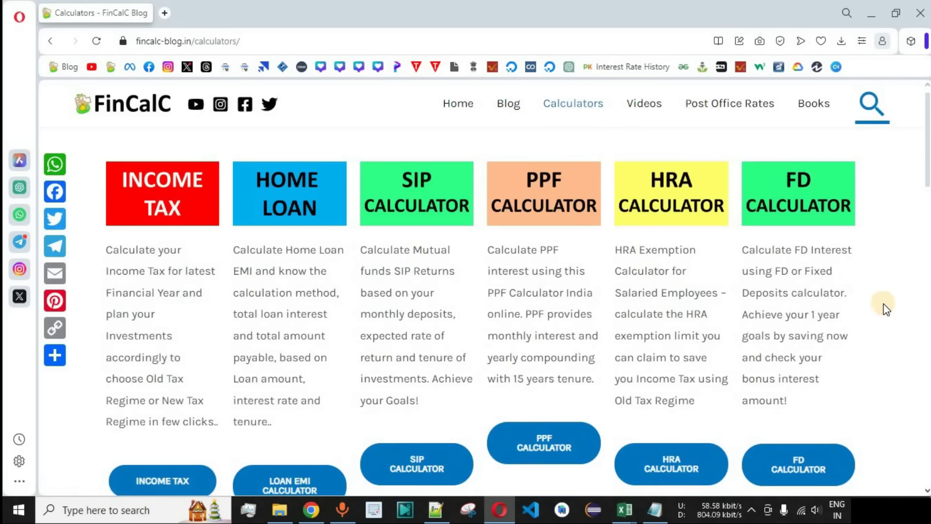
{"action": "scroll", "coordinate": [886, 308], "scroll_direction": "down", "scroll_amount": 2}
{"action": "scroll", "coordinate": [885, 308], "scroll_direction": "down", "scroll_amount": 2}
{"action": "scroll", "coordinate": [885, 308], "scroll_direction": "down", "scroll_amount": 3}
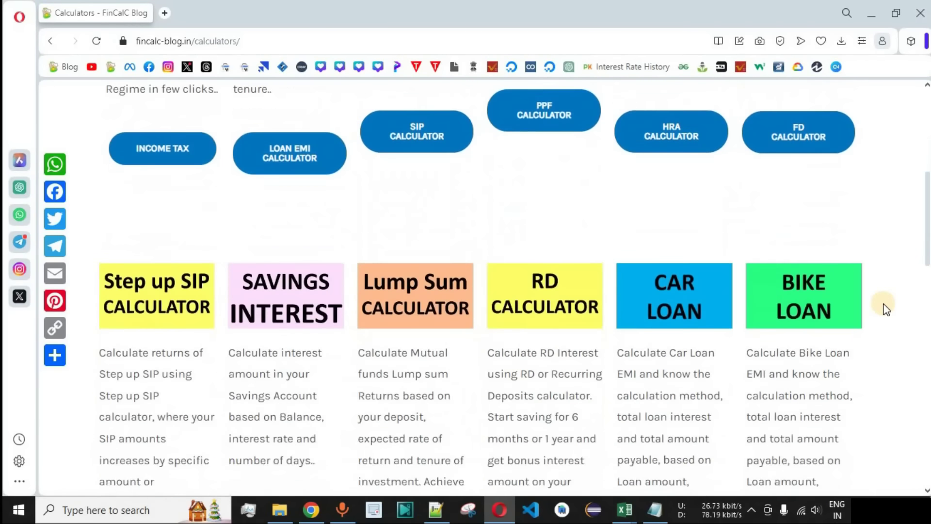
{"action": "scroll", "coordinate": [885, 308], "scroll_direction": "down", "scroll_amount": 5}
{"action": "scroll", "coordinate": [885, 308], "scroll_direction": "up", "scroll_amount": 8}
{"action": "scroll", "coordinate": [885, 308], "scroll_direction": "up", "scroll_amount": 3}
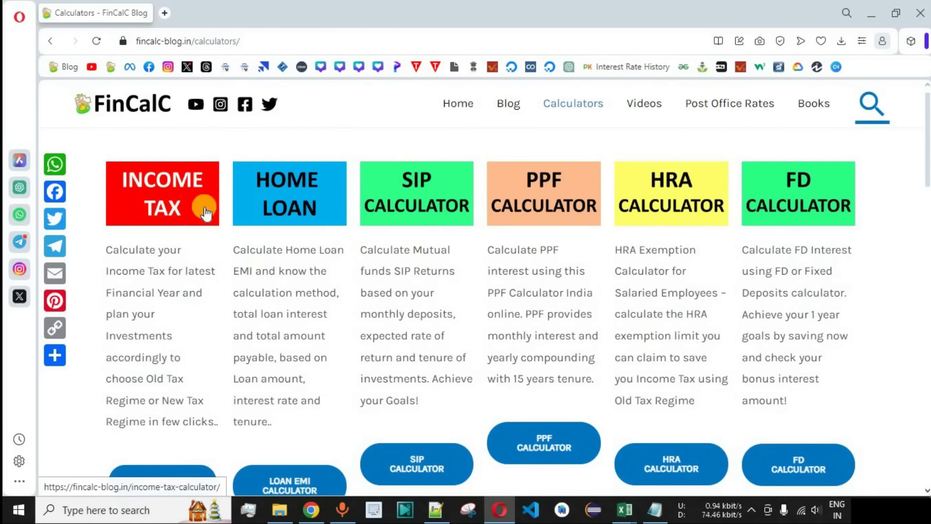
Open the INCOME TAX calculator card in a new tab and scroll down to its form.
{"action": "left_click", "coordinate": [162, 201]}
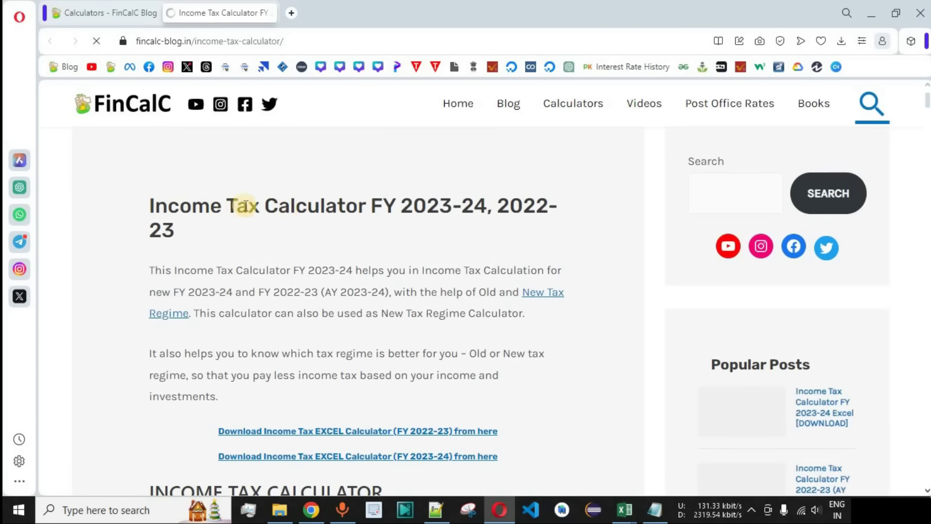
{"action": "scroll", "coordinate": [474, 264], "scroll_direction": "down", "scroll_amount": 8}
{"action": "scroll", "coordinate": [476, 264], "scroll_direction": "up", "scroll_amount": 1}
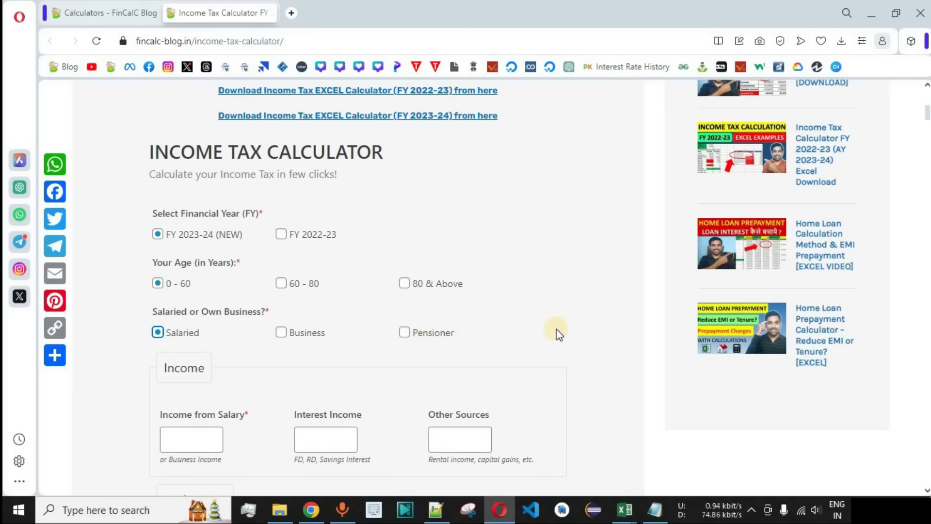
{"action": "scroll", "coordinate": [620, 315], "scroll_direction": "down", "scroll_amount": 2}
{"action": "scroll", "coordinate": [621, 315], "scroll_direction": "down", "scroll_amount": 2}
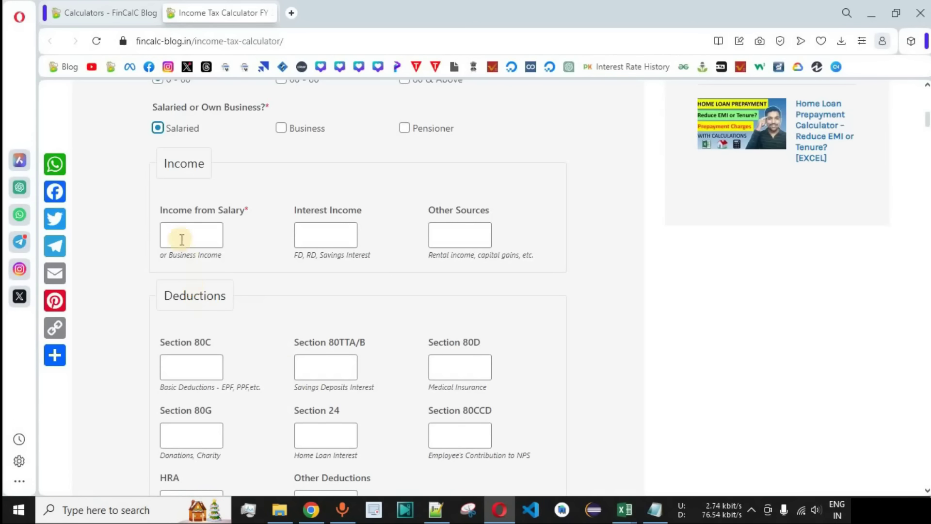
Enter a 300000 salary in the online calculator and read the Old and New regime results.
{"action": "left_click", "coordinate": [180, 236]}
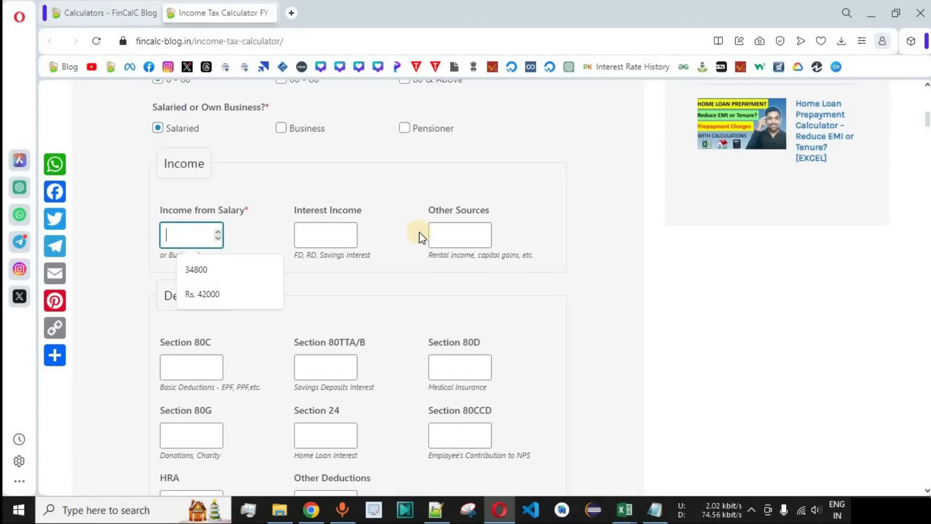
{"action": "type", "text": "30000"}
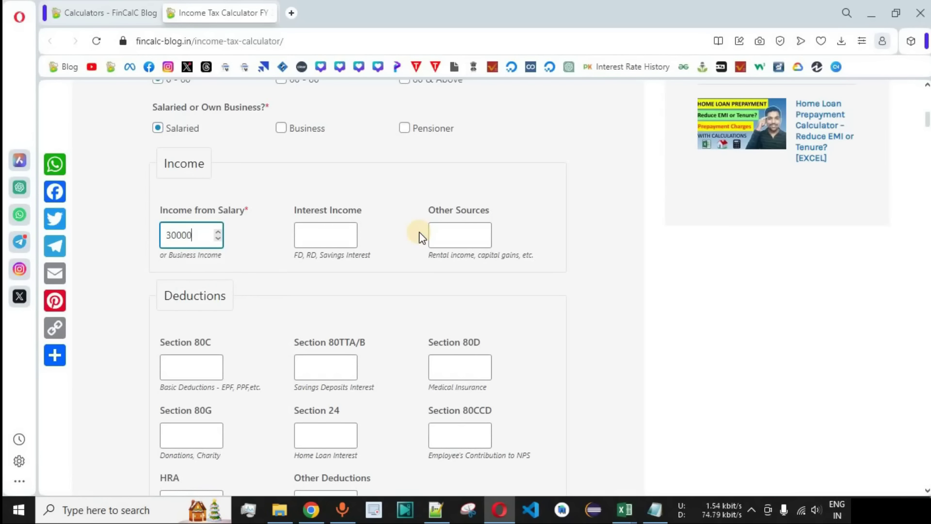
{"action": "scroll", "coordinate": [565, 293], "scroll_direction": "down", "scroll_amount": 5}
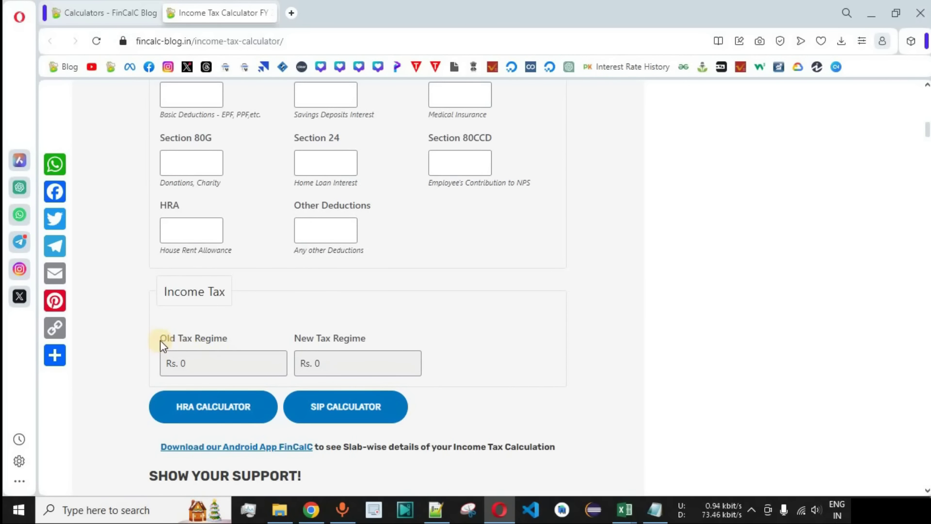
{"action": "left_click_drag", "start_coordinate": [162, 339], "coordinate": [202, 339]}
{"action": "left_click_drag", "start_coordinate": [307, 338], "coordinate": [349, 339]}
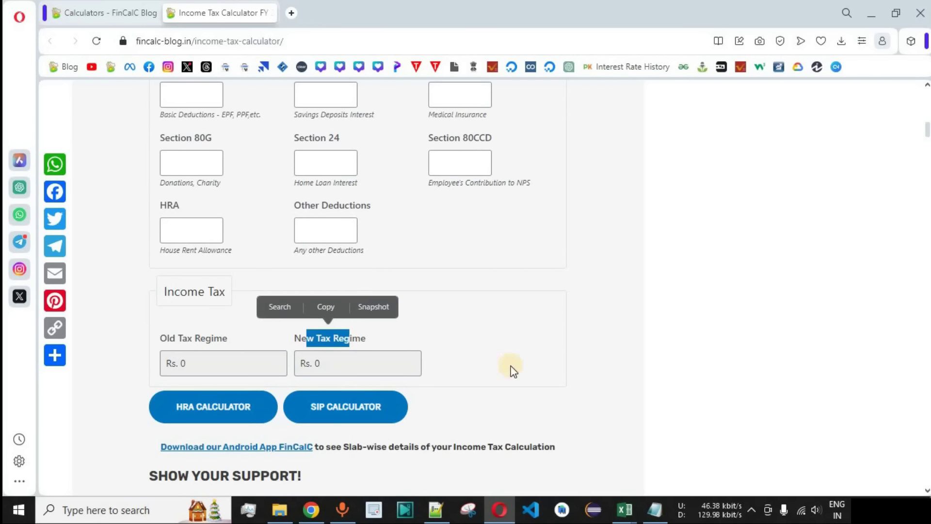
{"action": "left_click", "coordinate": [577, 310]}
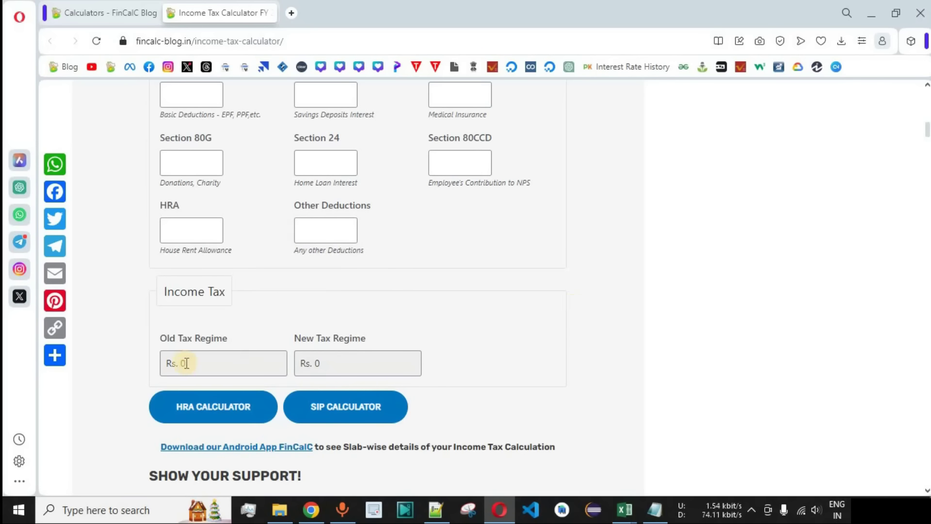
Fill row 3 with ₹0 old tax, ₹0 new tax and 'Old / New' under BETTER?
{"action": "key", "text": "alt+Tab"}
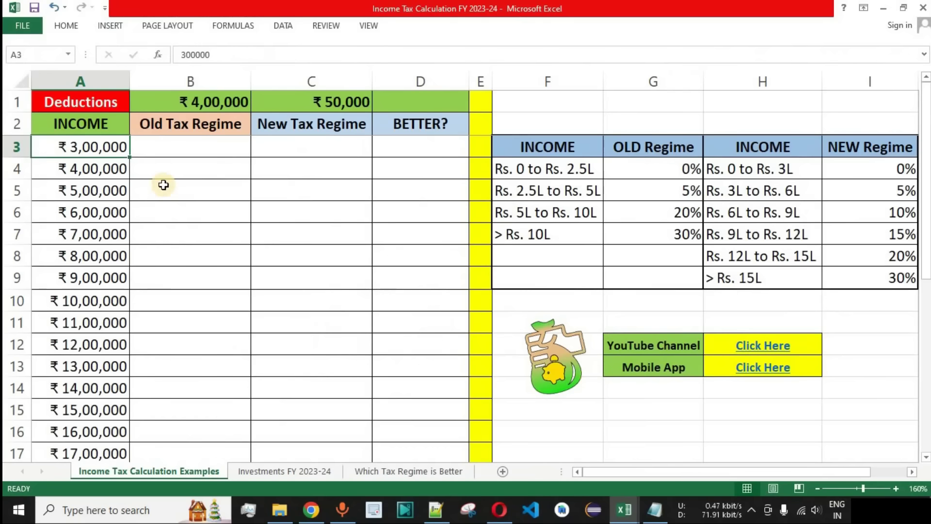
{"action": "key", "text": "alt+Tab"}
{"action": "scroll", "coordinate": [484, 304], "scroll_direction": "up", "scroll_amount": 3}
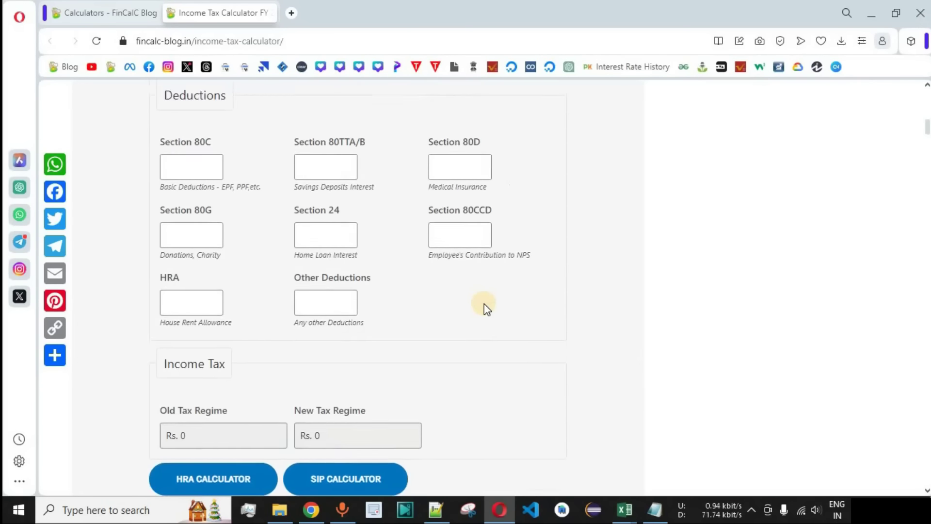
{"action": "key", "text": "alt+Tab"}
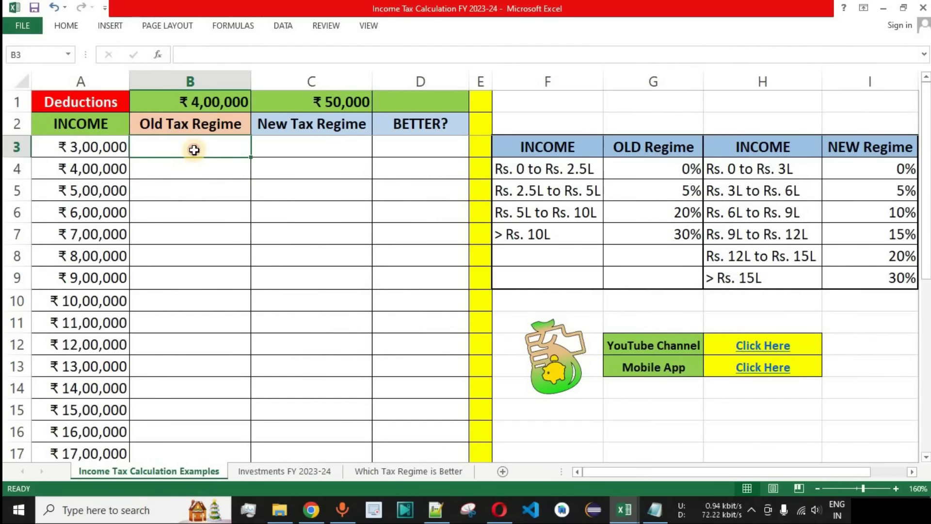
{"action": "type", "text": "0"}
{"action": "key", "text": "Tab"}
{"action": "type", "text": "0"}
{"action": "key", "text": "Tab"}
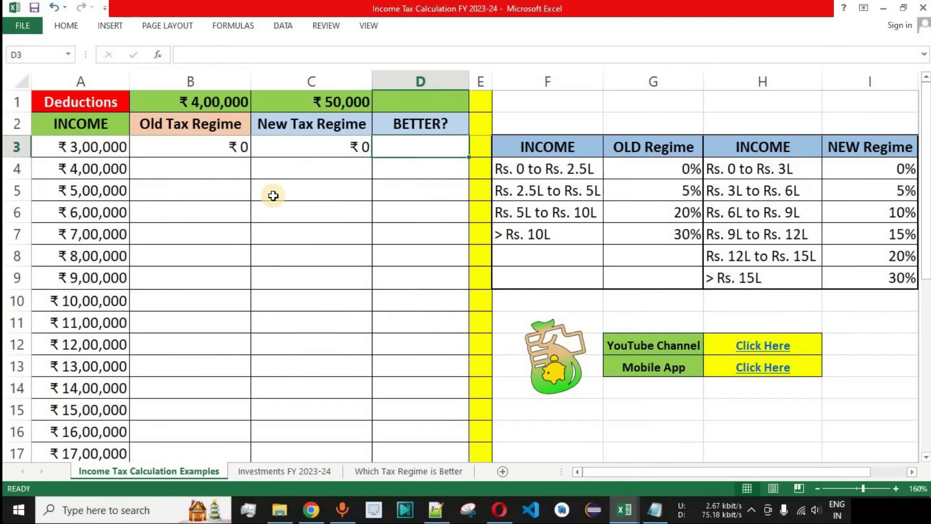
{"action": "type", "text": "Old / new"}
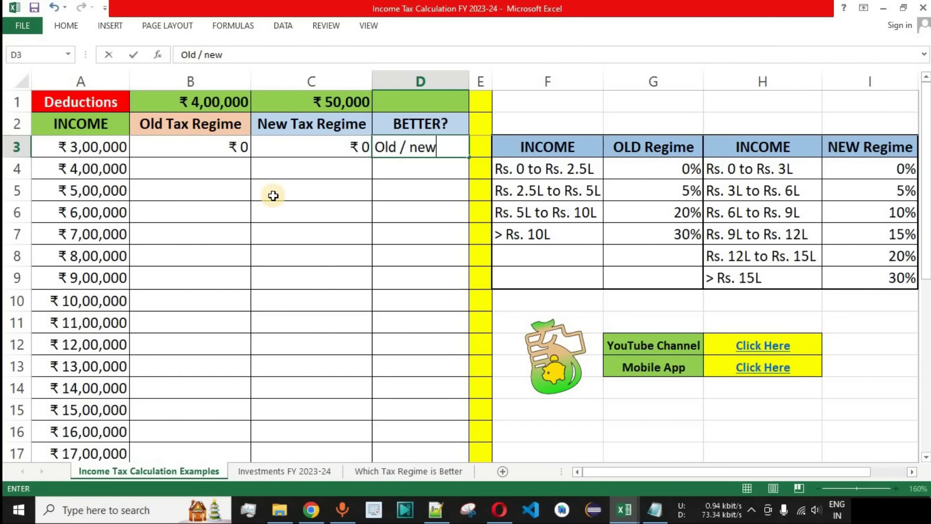
{"action": "type", "text": "New"}
{"action": "key", "text": "ctrl+Return"}
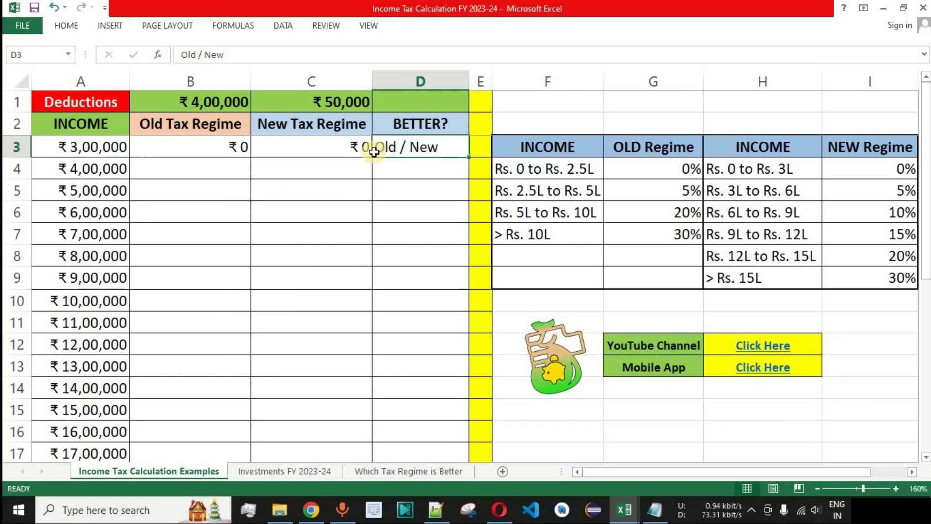
Review the ₹3,00,000 row's values, then bring the Notepad notes back.
{"action": "left_click", "coordinate": [83, 146]}
{"action": "left_click", "coordinate": [233, 145]}
{"action": "left_click", "coordinate": [310, 147]}
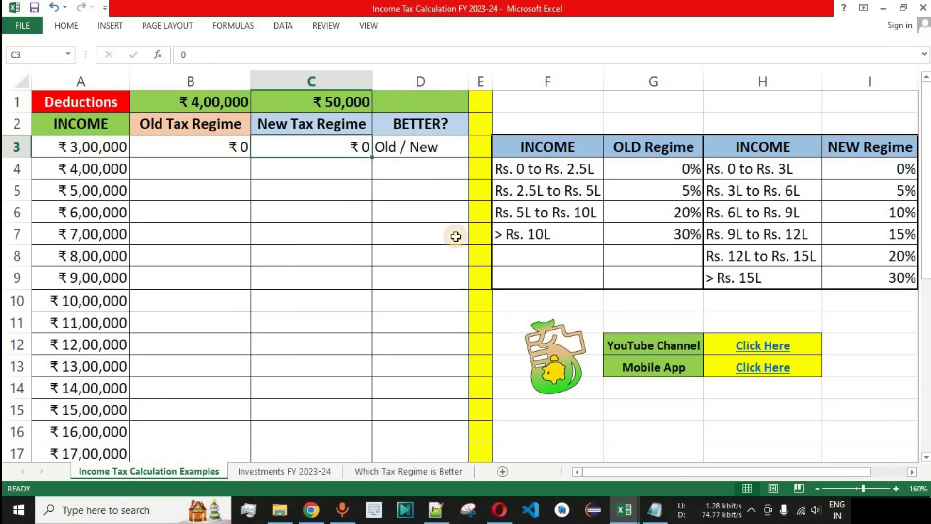
{"action": "left_click", "coordinate": [654, 509]}
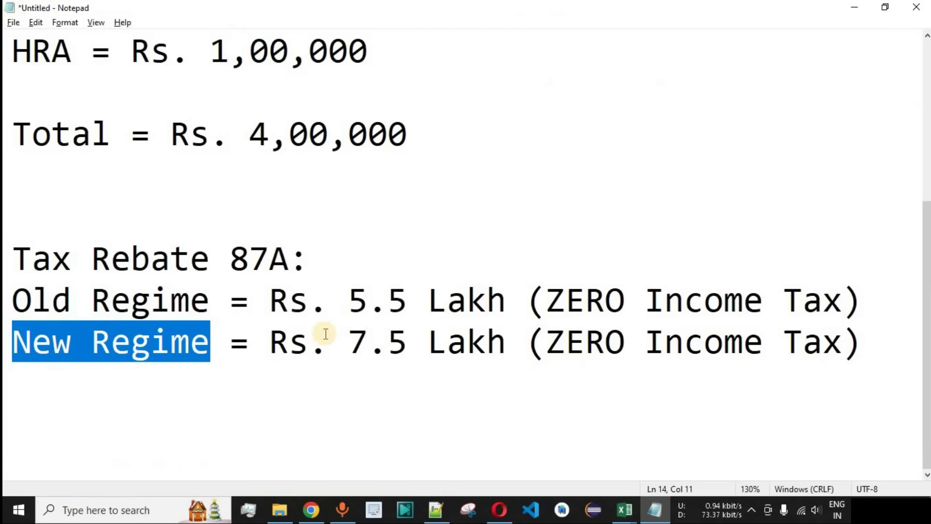
Highlight the 87A rebate limits, 5.5 lakh old regime and 7.5 lakh new, then return to Excel.
{"action": "left_click_drag", "start_coordinate": [14, 298], "coordinate": [190, 301]}
{"action": "left_click_drag", "start_coordinate": [14, 343], "coordinate": [208, 342]}
{"action": "left_click_drag", "start_coordinate": [348, 301], "coordinate": [427, 303]}
{"action": "left_click_drag", "start_coordinate": [348, 343], "coordinate": [486, 343]}
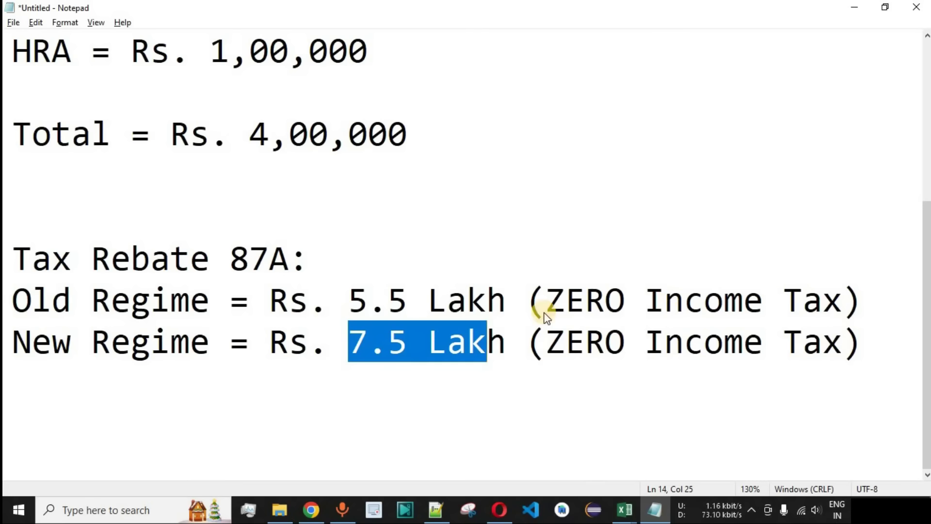
{"action": "key", "text": "alt+Tab"}
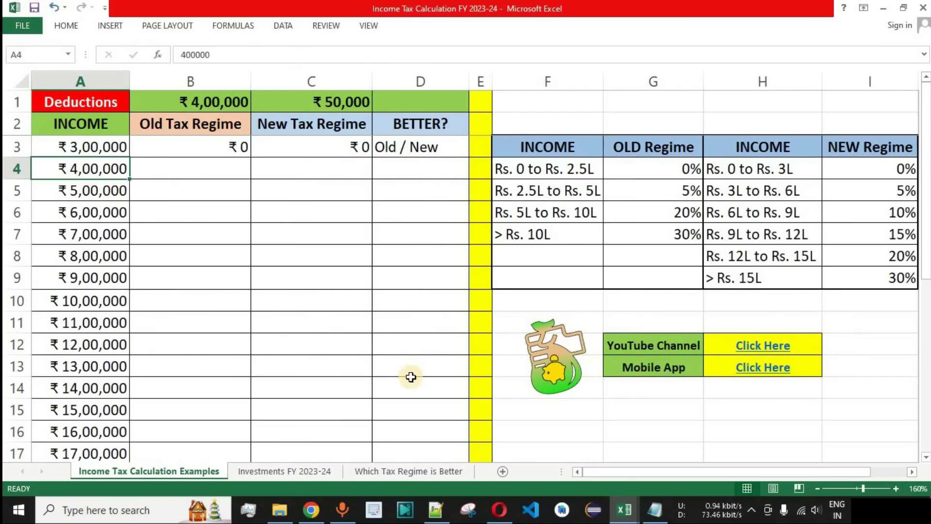
Change the online calculator's salary to 400000 and check the resulting tax.
{"action": "key", "text": "alt+Tab"}
{"action": "key", "text": "Tab"}
{"action": "scroll", "coordinate": [376, 334], "scroll_direction": "up", "scroll_amount": 3}
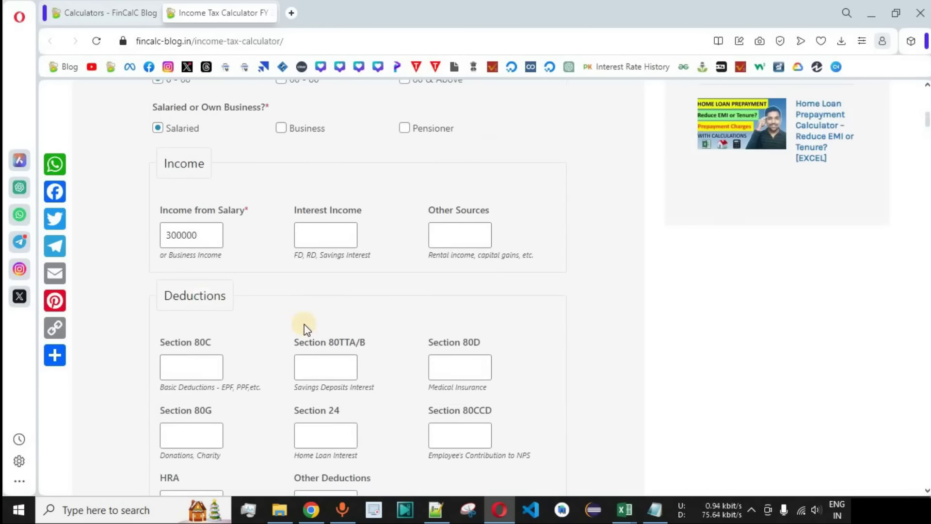
{"action": "left_click", "coordinate": [165, 235]}
{"action": "type", "text": "4"}
{"action": "left_click", "coordinate": [629, 341]}
{"action": "scroll", "coordinate": [630, 339], "scroll_direction": "down", "scroll_amount": 4}
{"action": "scroll", "coordinate": [436, 363], "scroll_direction": "down", "scroll_amount": 1}
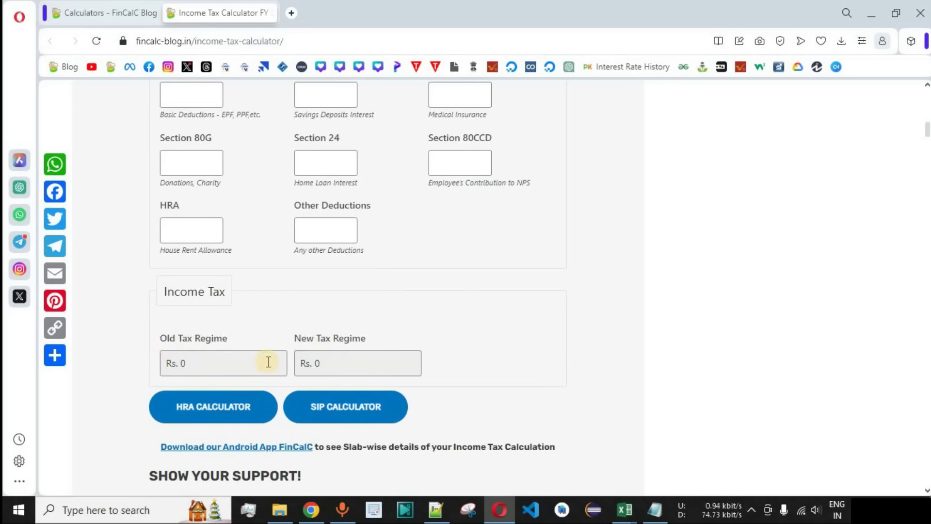
Copy the row 3 results (₹0, ₹0, Old / New) into the ₹4,00,000 row.
{"action": "key", "text": "alt+Tab"}
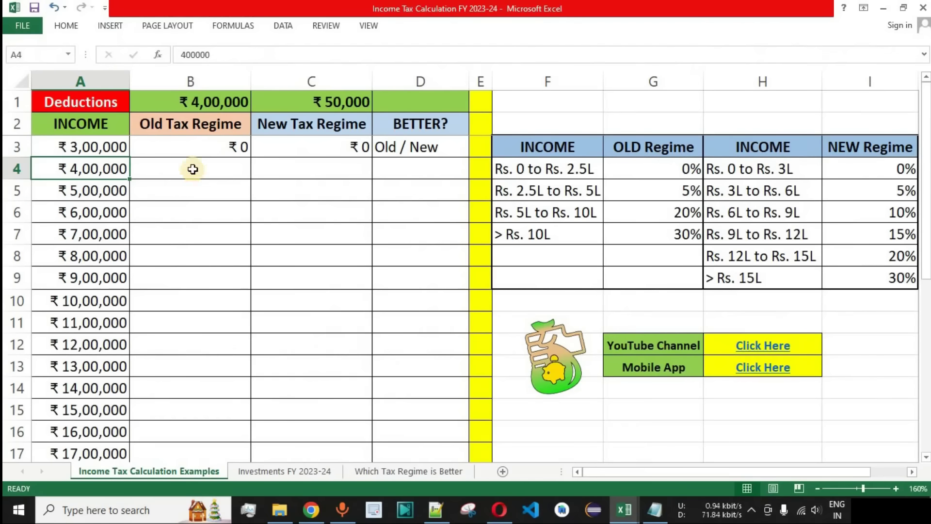
{"action": "left_click", "coordinate": [191, 169]}
{"action": "key", "text": "Up"}
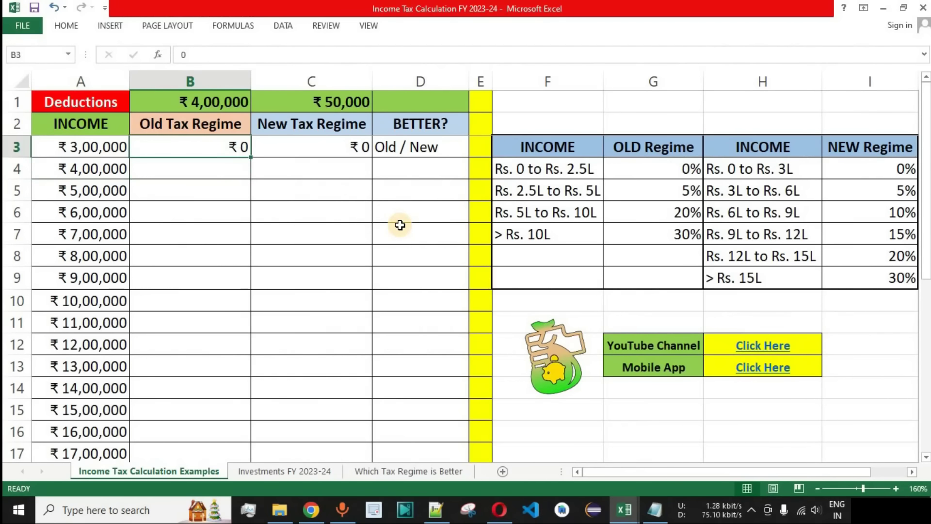
{"action": "key", "text": "shift+Right"}
{"action": "key", "text": "shift+Right"}
{"action": "key", "text": "ctrl+c"}
{"action": "key", "text": "Down"}
{"action": "key", "text": "ctrl+v"}
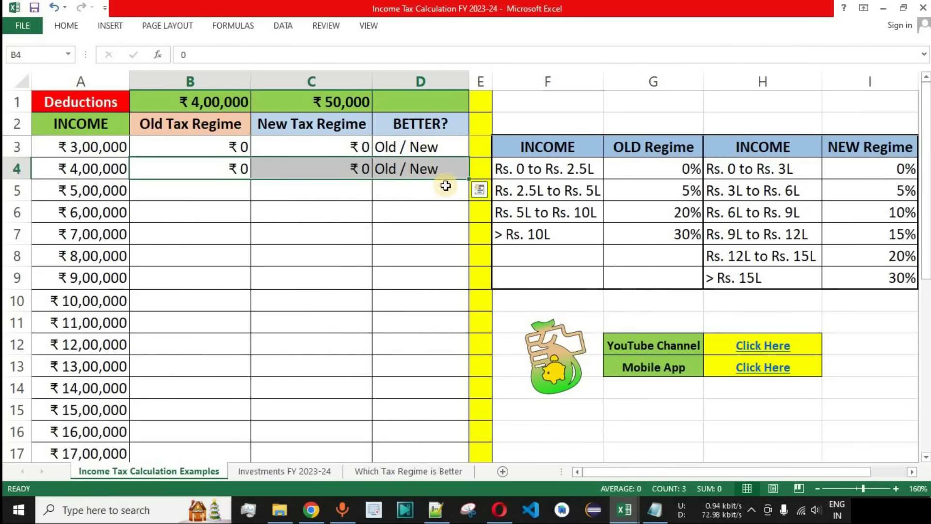
Change the calculator's salary to 500000 and check the resulting tax.
{"action": "left_click", "coordinate": [97, 194]}
{"action": "key", "text": "alt+Tab"}
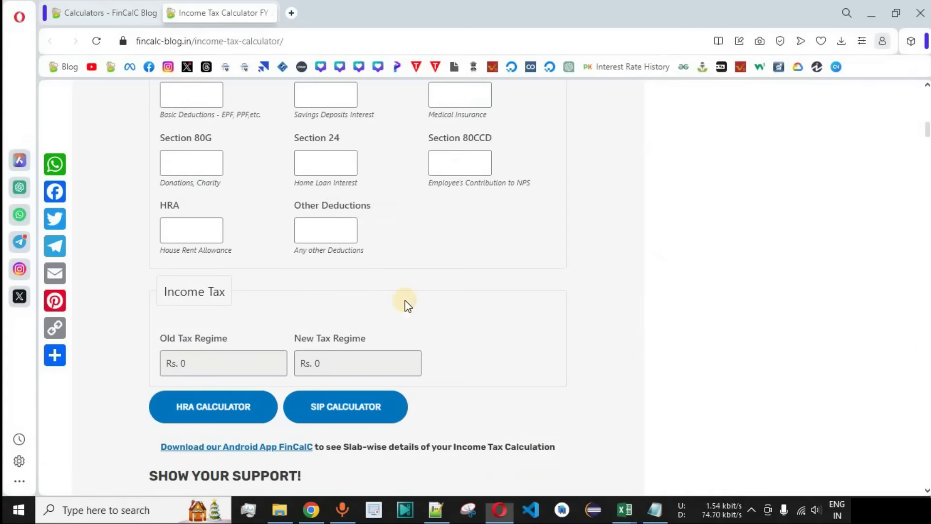
{"action": "scroll", "coordinate": [249, 342], "scroll_direction": "up", "scroll_amount": 3}
{"action": "scroll", "coordinate": [305, 292], "scroll_direction": "up", "scroll_amount": 2}
{"action": "left_click_drag", "start_coordinate": [170, 167], "coordinate": [151, 167]}
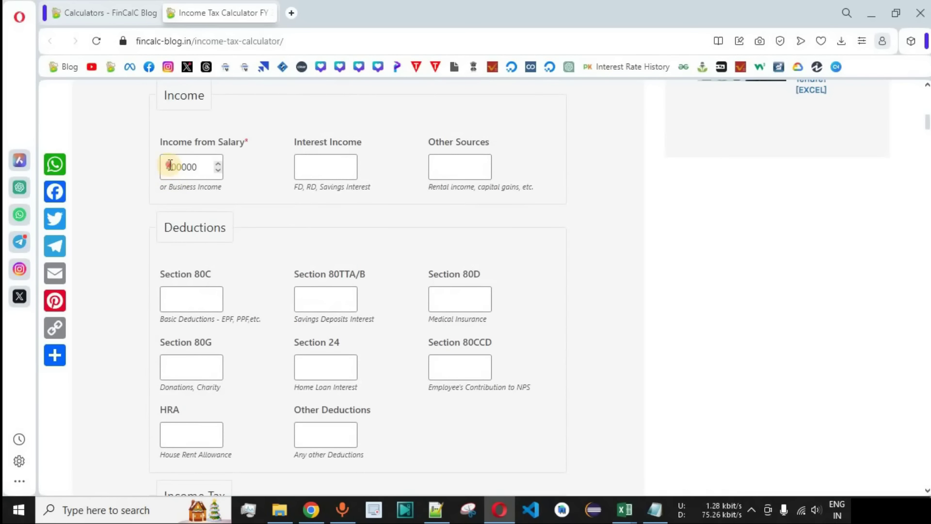
{"action": "type", "text": "5"}
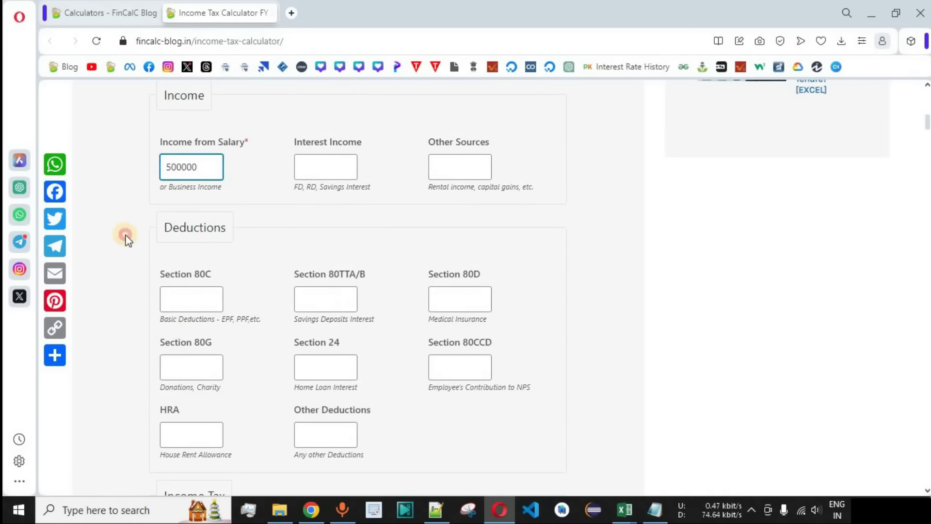
{"action": "scroll", "coordinate": [127, 240], "scroll_direction": "down", "scroll_amount": 3}
{"action": "scroll", "coordinate": [135, 249], "scroll_direction": "down", "scroll_amount": 2}
Copy the row 4 results into the ₹5,00,000 row.
{"action": "key", "text": "alt+Tab"}
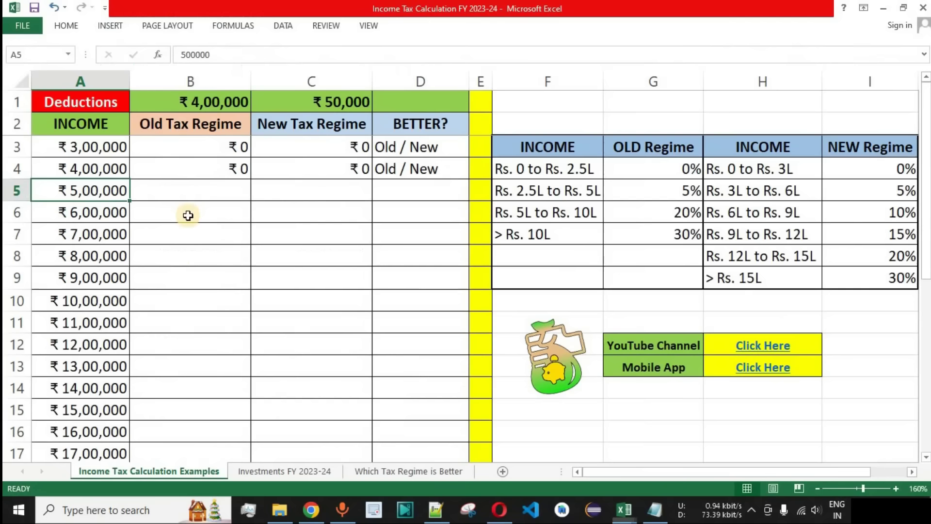
{"action": "left_click", "coordinate": [214, 203]}
{"action": "left_click", "coordinate": [207, 194]}
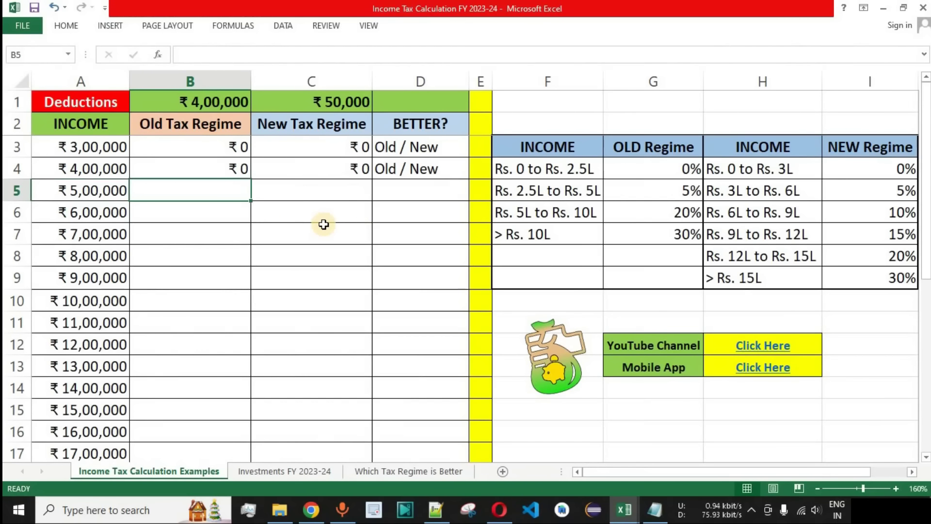
{"action": "key", "text": "Up"}
{"action": "key", "text": "shift+Right"}
{"action": "key", "text": "shift+Right"}
{"action": "key", "text": "ctrl+c"}
{"action": "key", "text": "Down"}
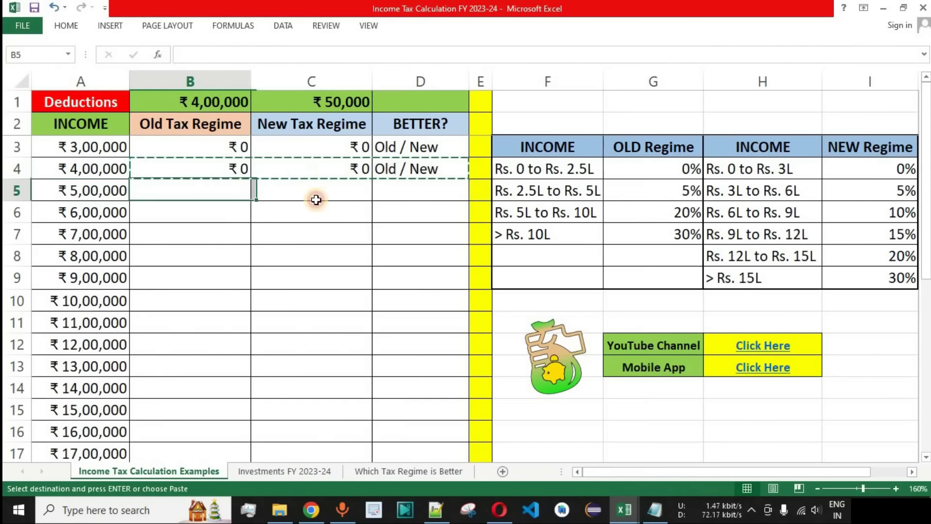
{"action": "key", "text": "Return"}
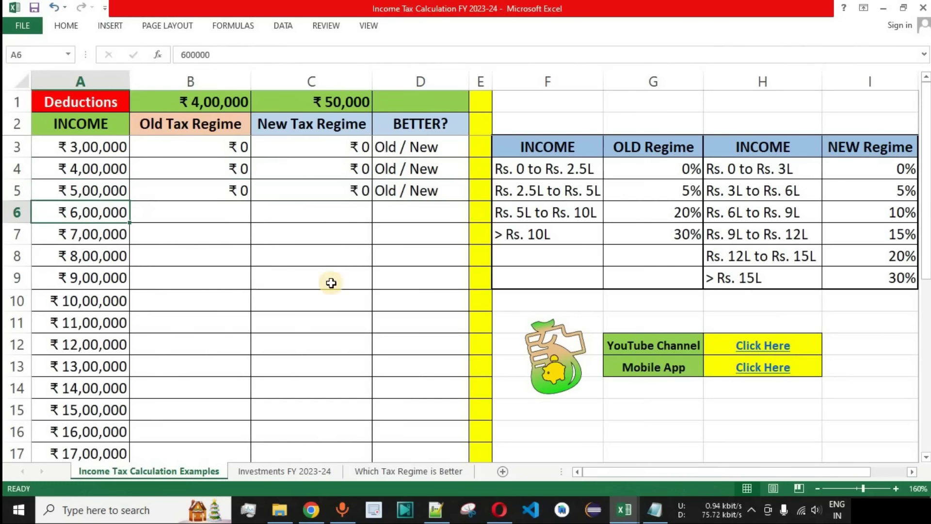
Change the calculator's salary to 600000, review the results and return to the spreadsheet.
{"action": "key", "text": "alt+Tab"}
{"action": "scroll", "coordinate": [205, 207], "scroll_direction": "up", "scroll_amount": 1}
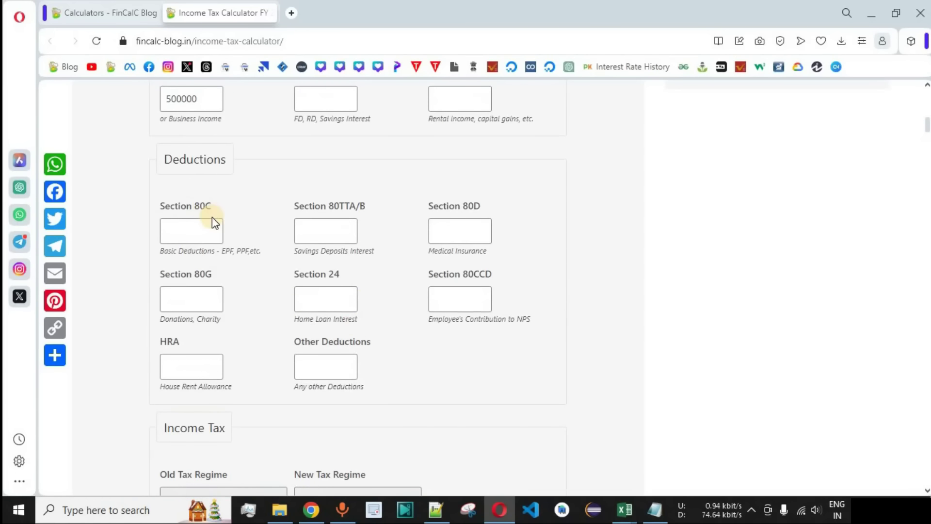
{"action": "scroll", "coordinate": [205, 208], "scroll_direction": "up", "scroll_amount": 2}
{"action": "left_click", "coordinate": [169, 167]}
{"action": "type", "text": "6"}
{"action": "scroll", "coordinate": [120, 228], "scroll_direction": "down", "scroll_amount": 3}
{"action": "scroll", "coordinate": [121, 231], "scroll_direction": "down", "scroll_amount": 2}
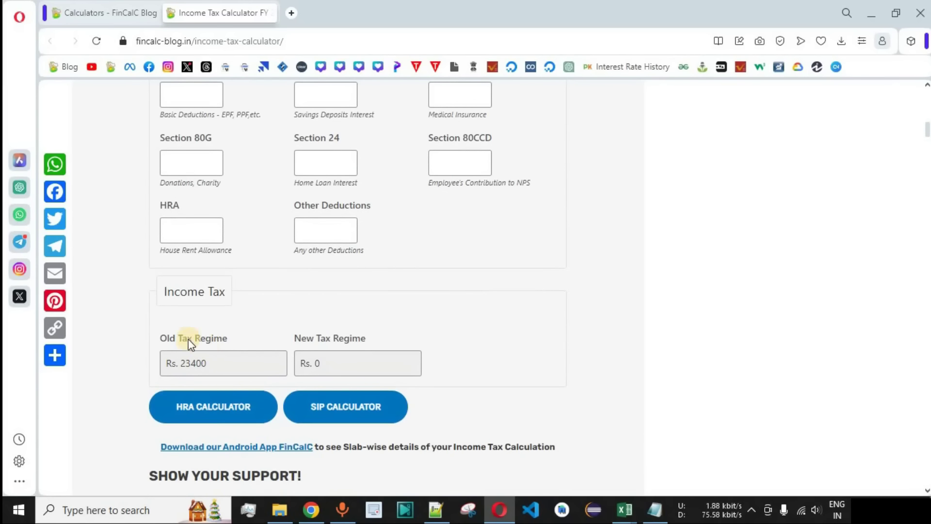
{"action": "scroll", "coordinate": [252, 289], "scroll_direction": "up", "scroll_amount": 2}
{"action": "scroll", "coordinate": [252, 289], "scroll_direction": "up", "scroll_amount": 2}
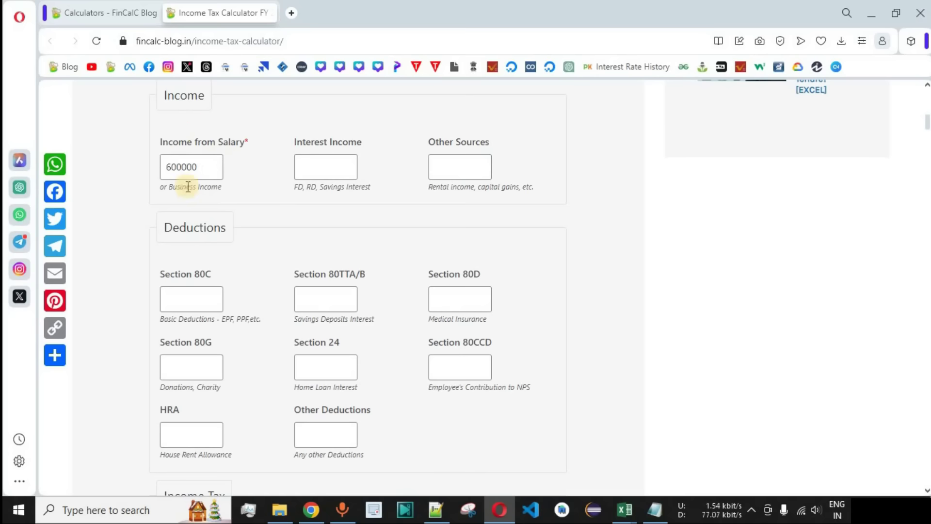
{"action": "scroll", "coordinate": [285, 241], "scroll_direction": "down", "scroll_amount": 2}
{"action": "scroll", "coordinate": [252, 359], "scroll_direction": "down", "scroll_amount": 3}
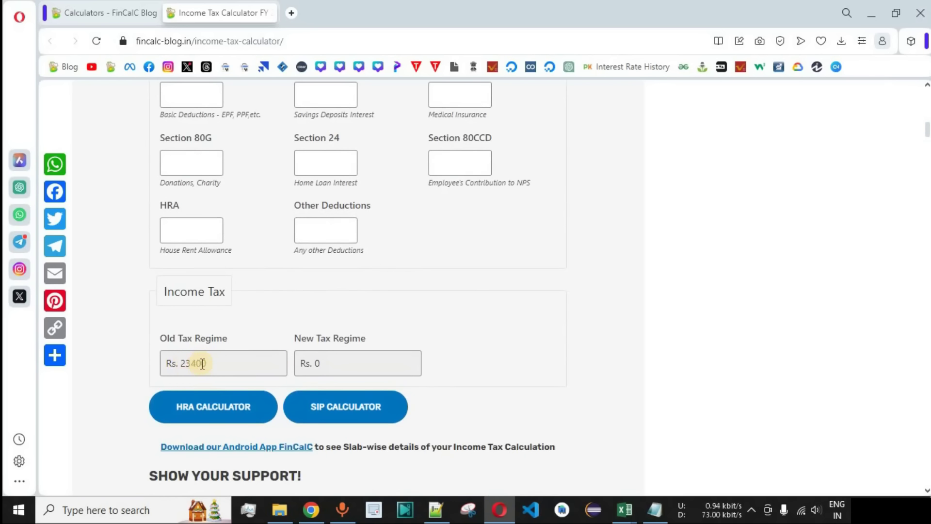
{"action": "key", "text": "alt+Tab"}
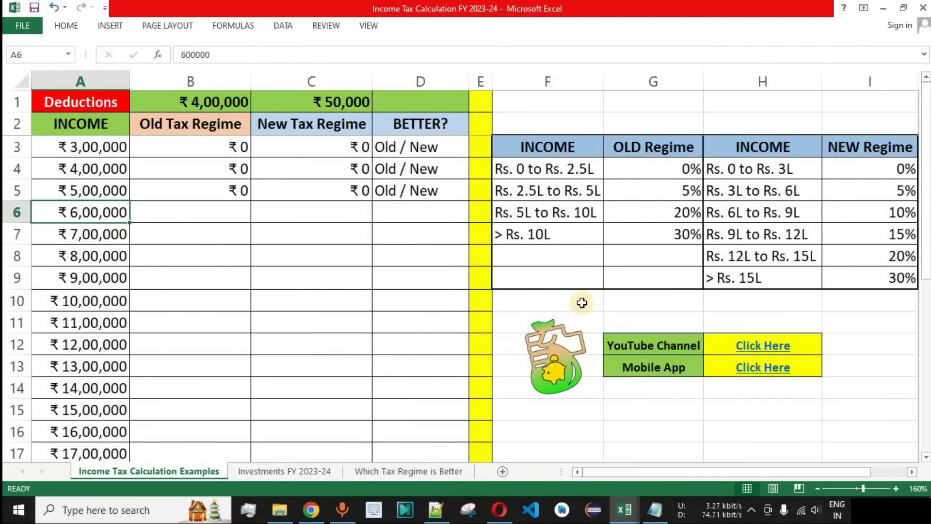
Enter 50000 in the calculator's Section 80C deduction field.
{"action": "left_click", "coordinate": [211, 102]}
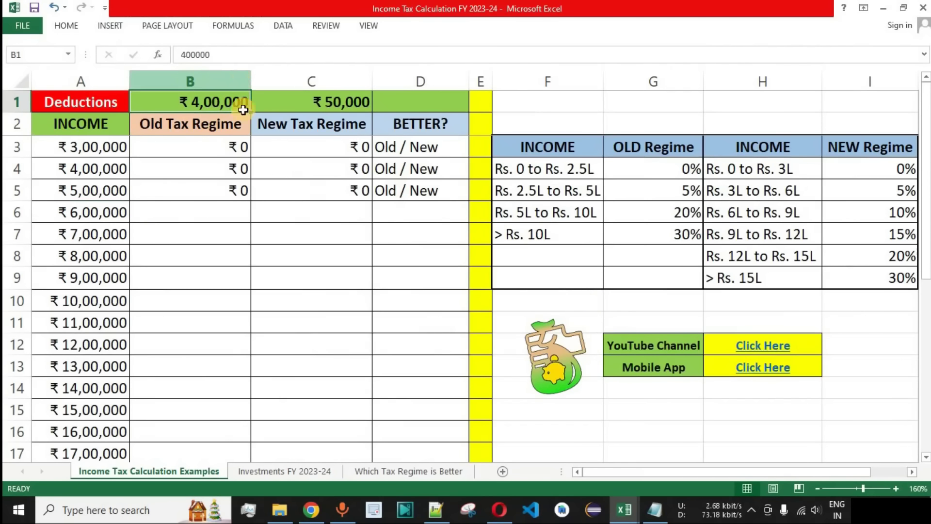
{"action": "key", "text": "alt+Tab"}
{"action": "scroll", "coordinate": [485, 344], "scroll_direction": "up", "scroll_amount": 2}
{"action": "scroll", "coordinate": [485, 343], "scroll_direction": "up", "scroll_amount": 2}
{"action": "left_click", "coordinate": [189, 231]}
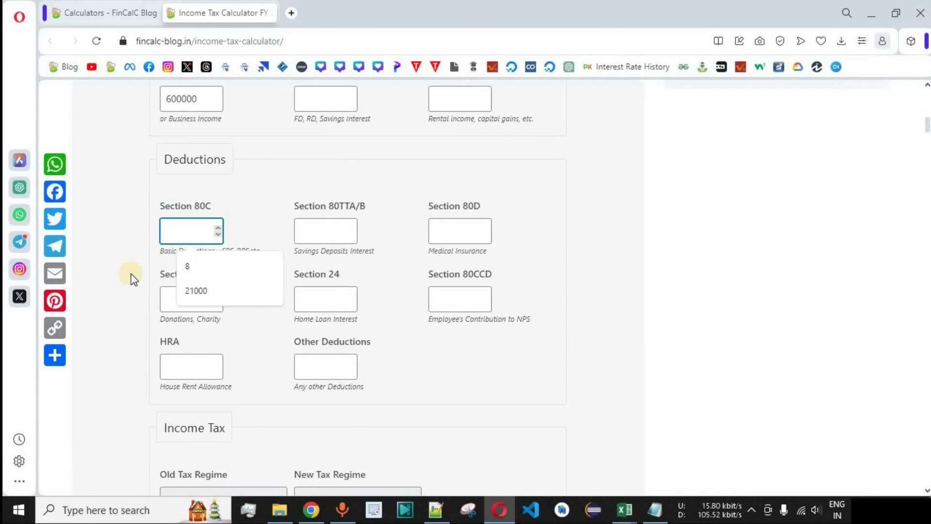
{"action": "mouse_move", "coordinate": [189, 99]}
{"action": "scroll", "coordinate": [184, 159], "scroll_direction": "up", "scroll_amount": 1}
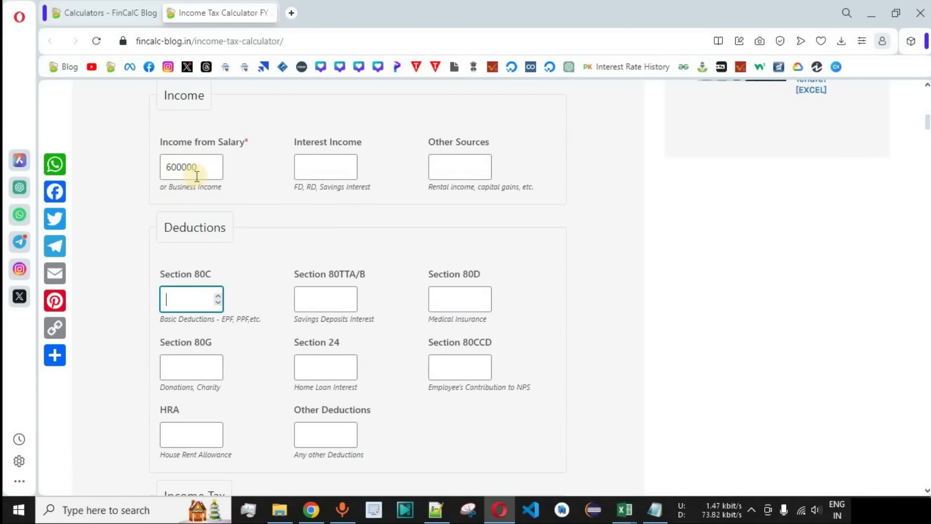
{"action": "left_click", "coordinate": [180, 303]}
{"action": "type", "text": "50000"}
{"action": "scroll", "coordinate": [304, 243], "scroll_direction": "down", "scroll_amount": 3}
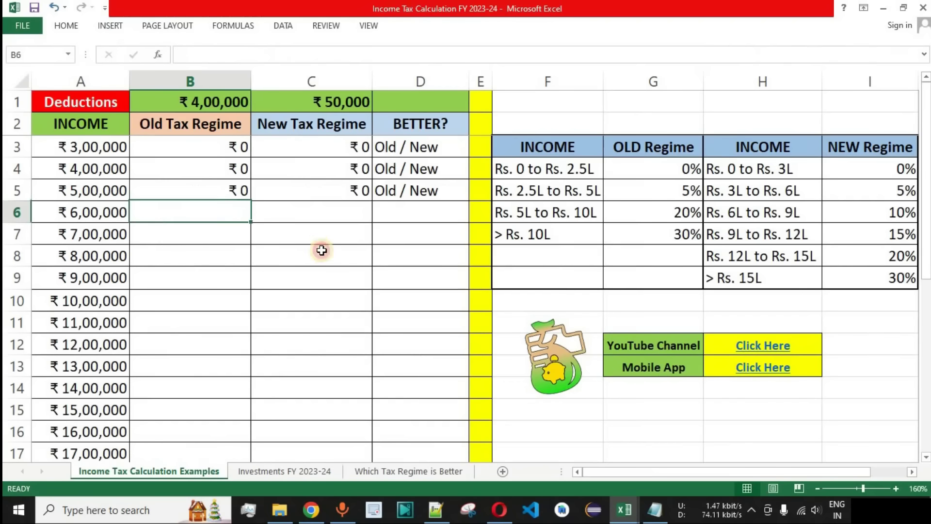
Give the ₹6,00,000 row ₹0 under both regimes and copy 'Old / New' into D6.
{"action": "type", "text": "0"}
{"action": "key", "text": "Tab"}
{"action": "type", "text": "0"}
{"action": "key", "text": "Tab"}
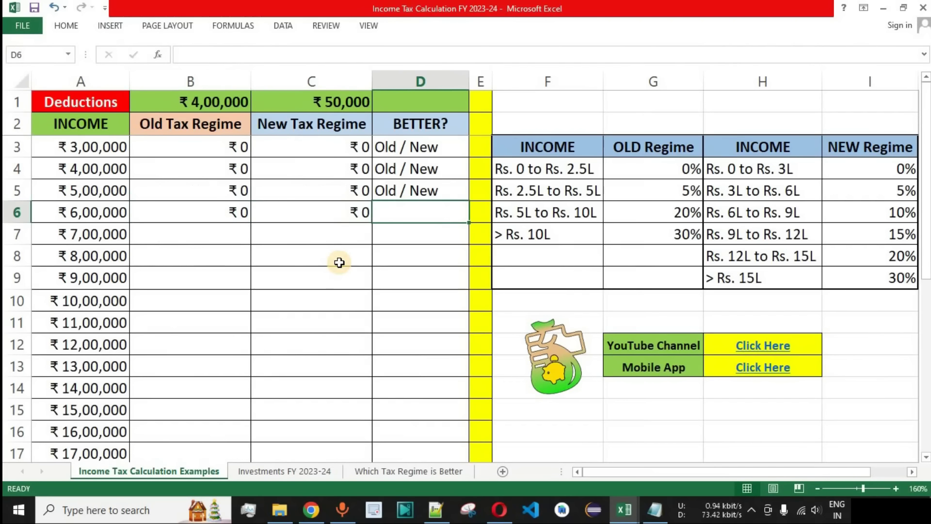
{"action": "key", "text": "Up"}
{"action": "key", "text": "ctrl+c"}
{"action": "key", "text": "Down"}
{"action": "key", "text": "Return"}
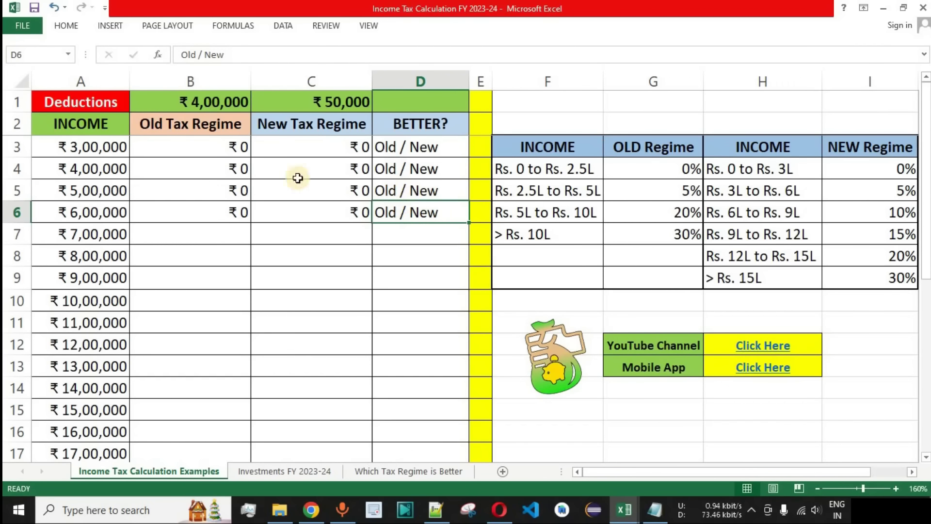
Return to the online calculator to change the salary to 700000.
{"action": "key", "text": "alt+Tab"}
{"action": "scroll", "coordinate": [153, 134], "scroll_direction": "up", "scroll_amount": 2}
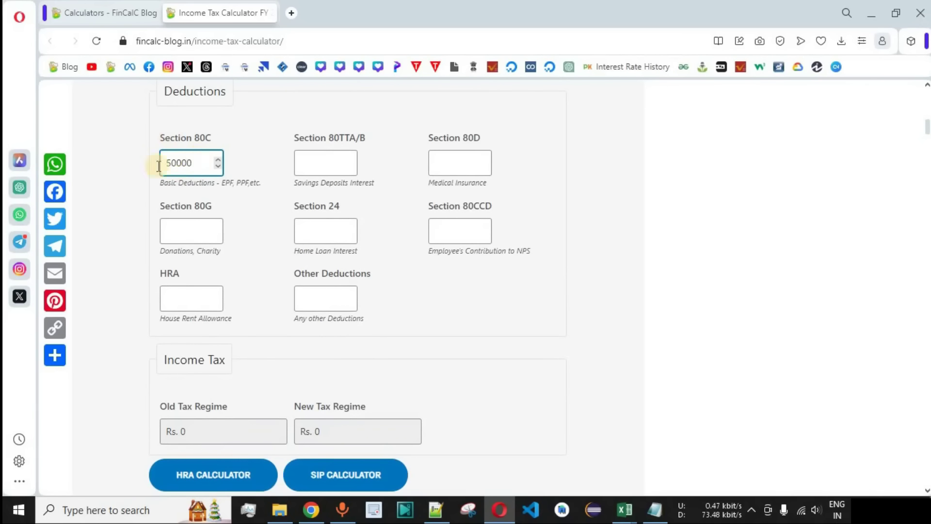
{"action": "scroll", "coordinate": [261, 177], "scroll_direction": "up", "scroll_amount": 1}
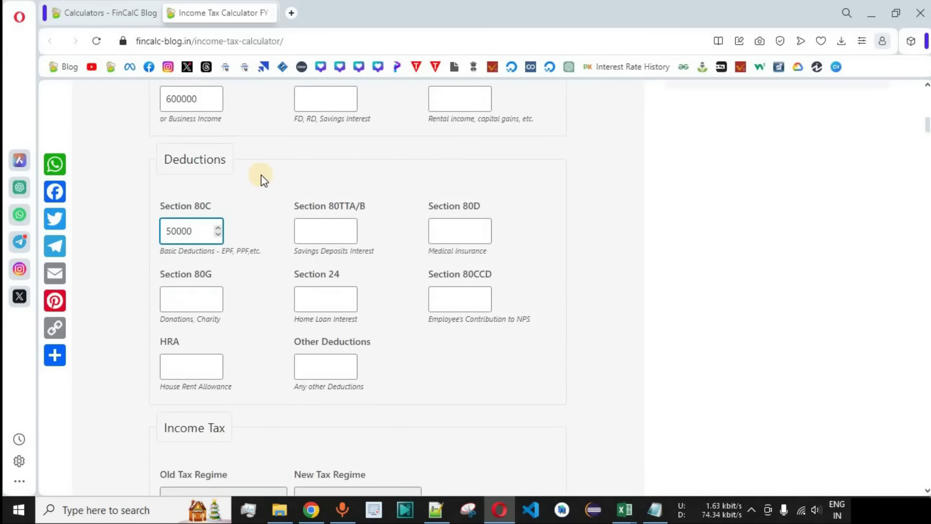
{"action": "scroll", "coordinate": [262, 177], "scroll_direction": "down", "scroll_amount": 1}
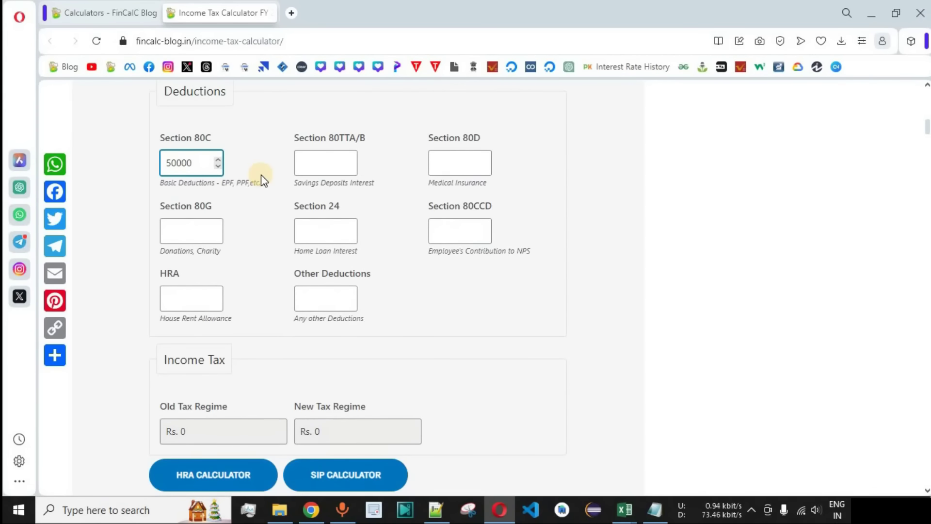
{"action": "key", "text": "alt+Tab"}
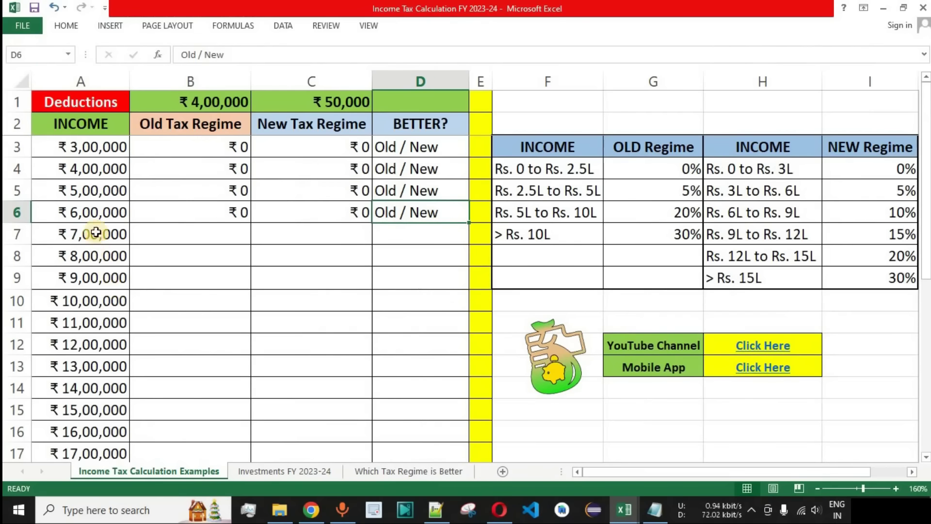
{"action": "key", "text": "alt+Tab"}
{"action": "scroll", "coordinate": [338, 310], "scroll_direction": "up", "scroll_amount": 1}
{"action": "scroll", "coordinate": [179, 181], "scroll_direction": "up", "scroll_amount": 1}
{"action": "left_click", "coordinate": [167, 167]}
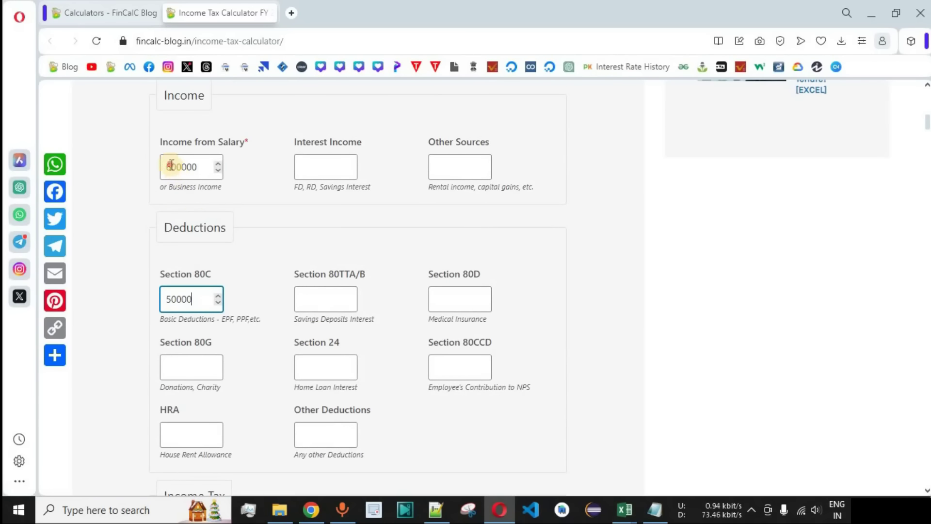
Enter a 700000 salary with Section 80C at 150000 and check both regimes show Rs. 0.
{"action": "type", "text": "7"}
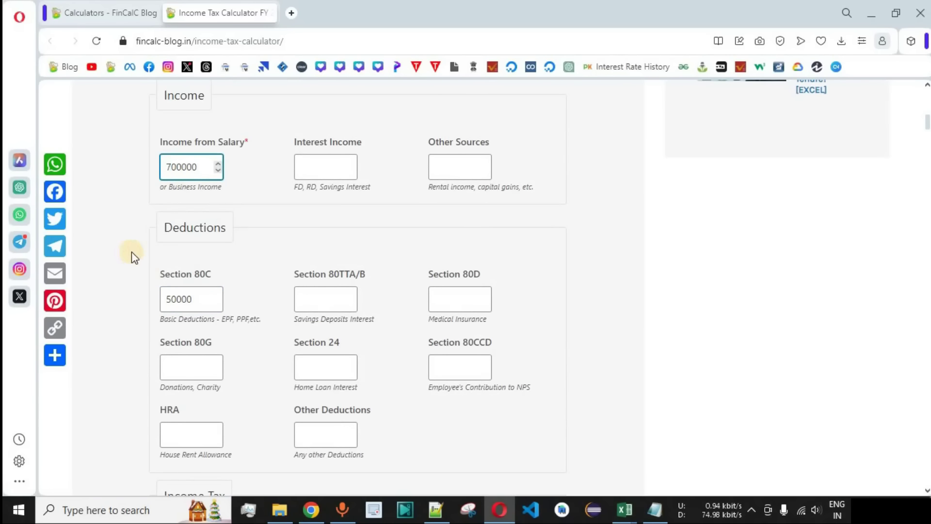
{"action": "scroll", "coordinate": [132, 252], "scroll_direction": "down", "scroll_amount": 4}
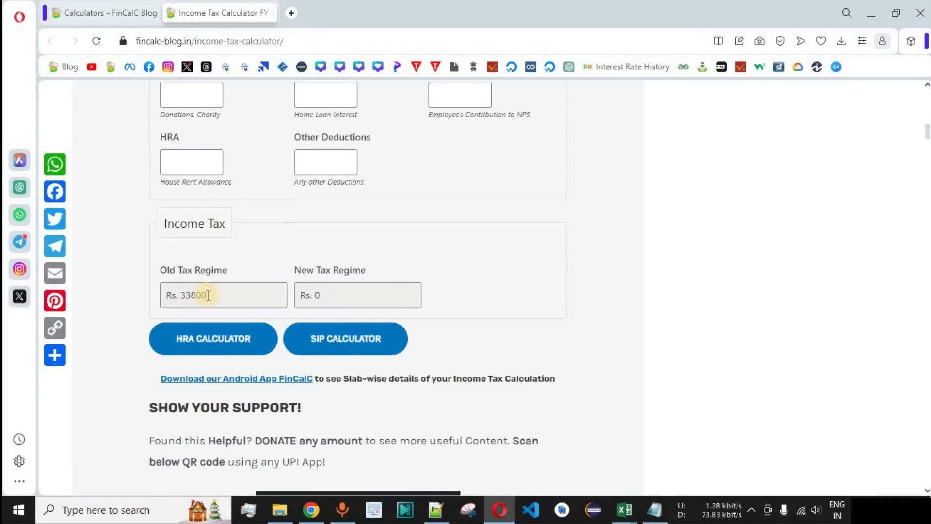
{"action": "scroll", "coordinate": [268, 214], "scroll_direction": "up", "scroll_amount": 3}
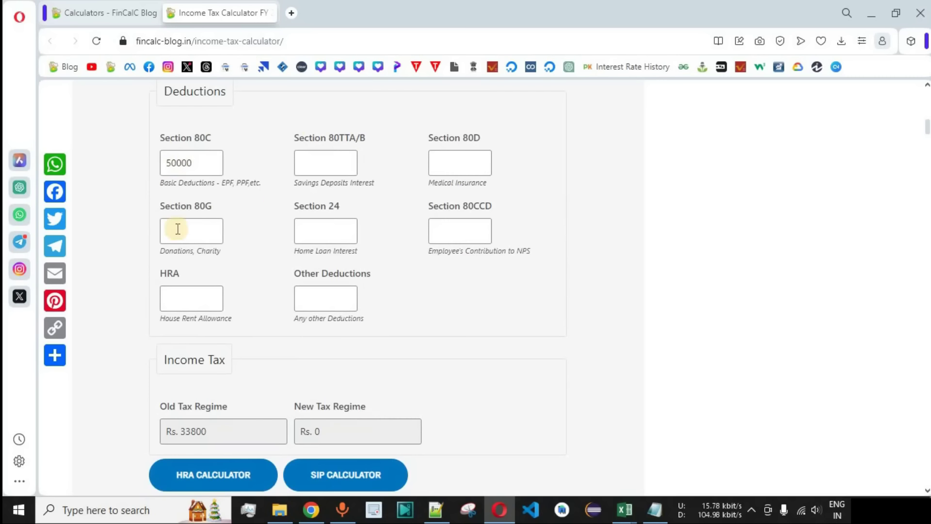
{"action": "double_click", "coordinate": [190, 167]}
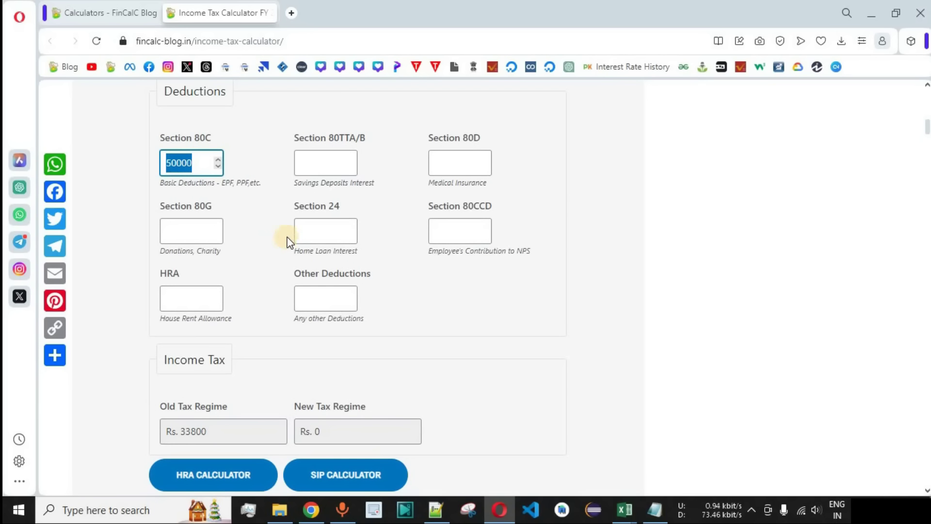
{"action": "scroll", "coordinate": [270, 252], "scroll_direction": "up", "scroll_amount": 1}
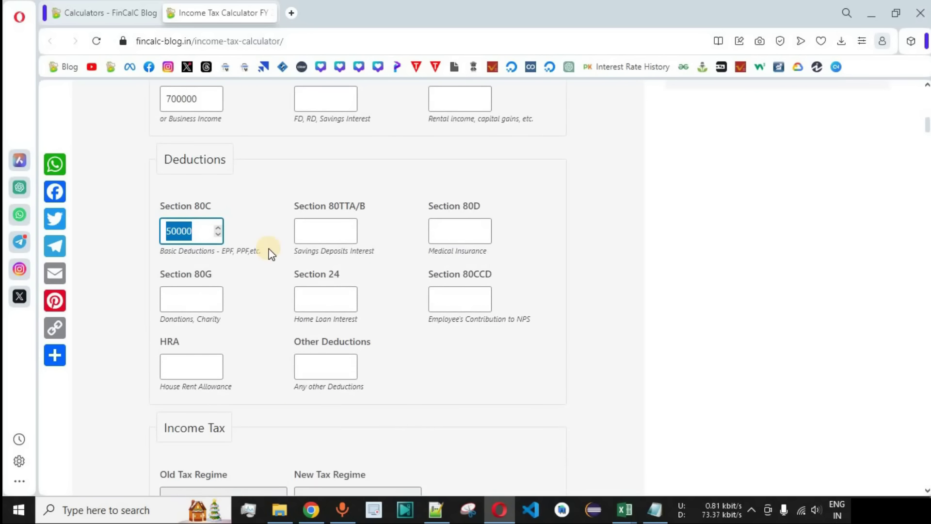
{"action": "type", "text": "150000"}
{"action": "scroll", "coordinate": [268, 269], "scroll_direction": "down", "scroll_amount": 3}
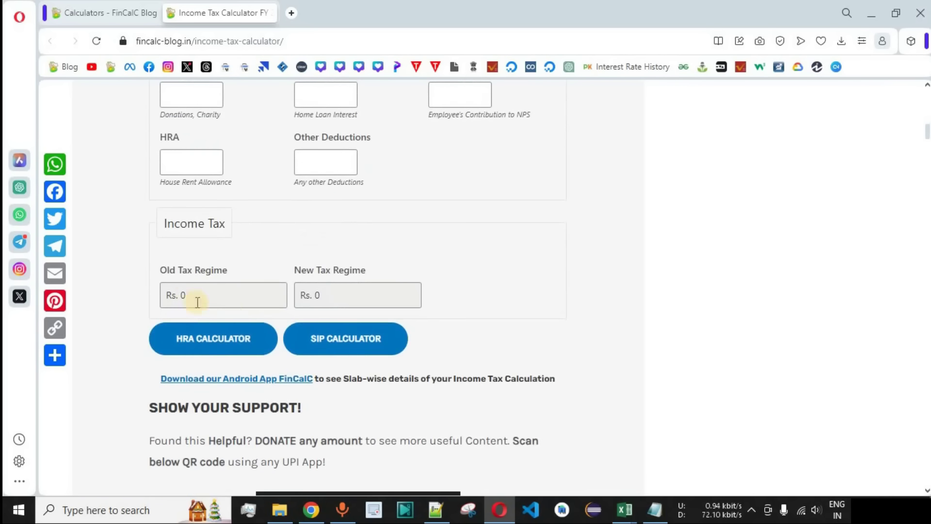
{"action": "scroll", "coordinate": [258, 266], "scroll_direction": "up", "scroll_amount": 3}
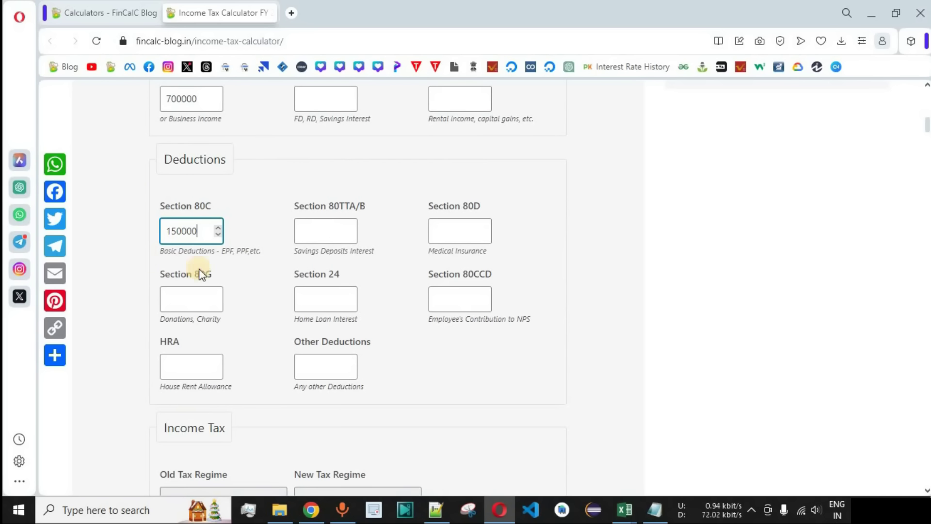
{"action": "scroll", "coordinate": [235, 192], "scroll_direction": "up", "scroll_amount": 1}
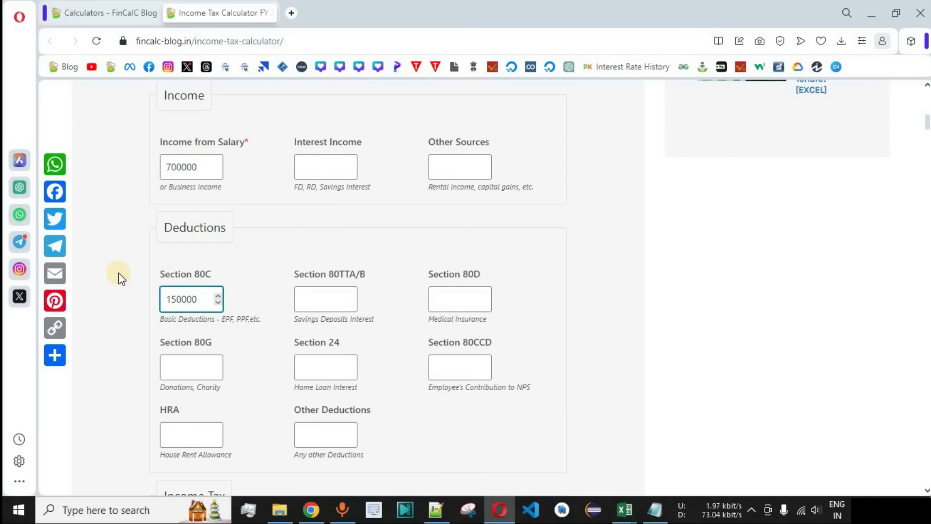
{"action": "scroll", "coordinate": [121, 278], "scroll_direction": "down", "scroll_amount": 2}
{"action": "scroll", "coordinate": [136, 320], "scroll_direction": "down", "scroll_amount": 1}
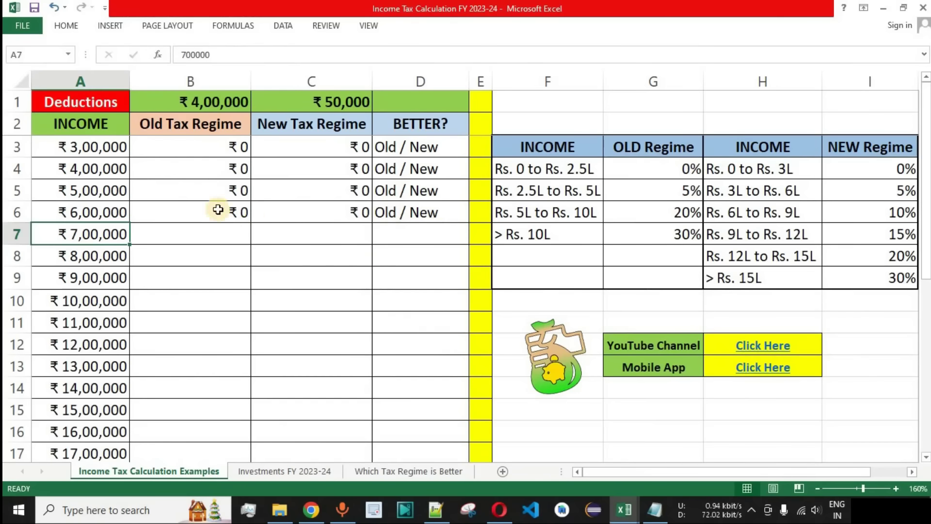
Copy row 6's tax results into Excel's ₹7,00,000 row, giving ₹0, ₹0 and Old / New.
{"action": "left_click_drag", "start_coordinate": [226, 212], "coordinate": [386, 204]}
{"action": "key", "text": "ctrl+c"}
{"action": "left_click", "coordinate": [209, 237]}
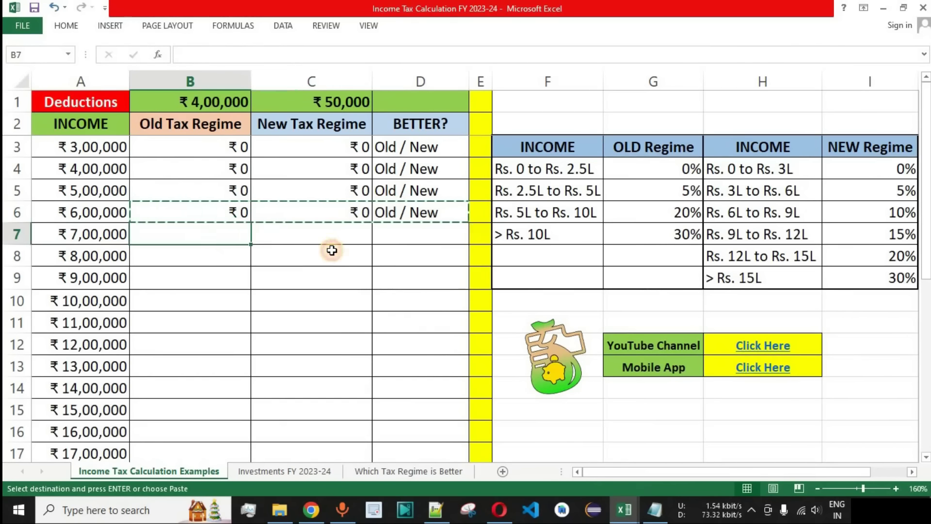
{"action": "key", "text": "Return"}
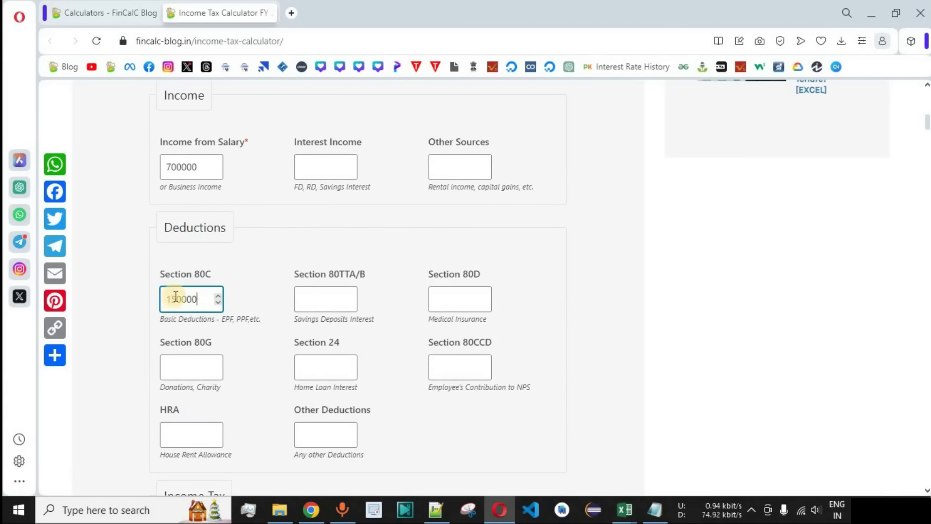
Change the salary to 800000 and review the old and new regime results.
{"action": "left_click", "coordinate": [170, 166]}
{"action": "type", "text": "8"}
{"action": "scroll", "coordinate": [226, 251], "scroll_direction": "down", "scroll_amount": 4}
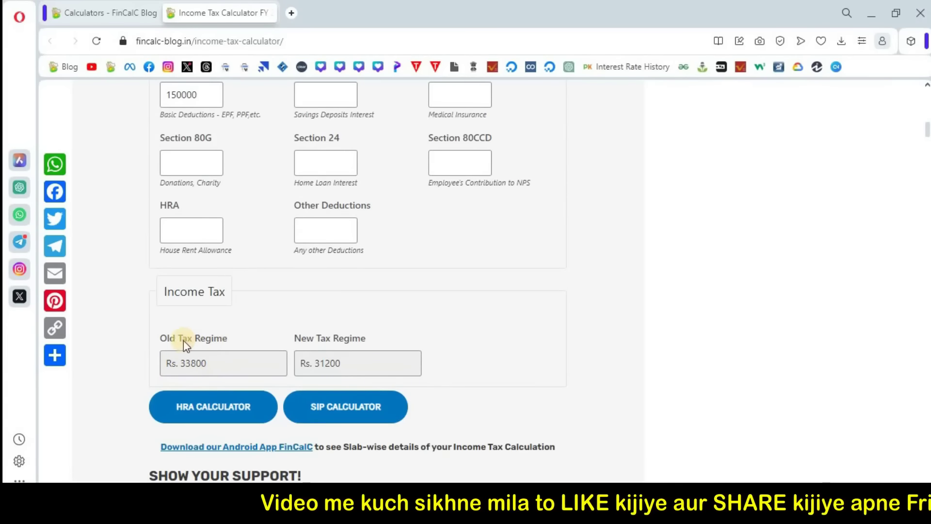
{"action": "left_click_drag", "start_coordinate": [305, 338], "coordinate": [352, 338]}
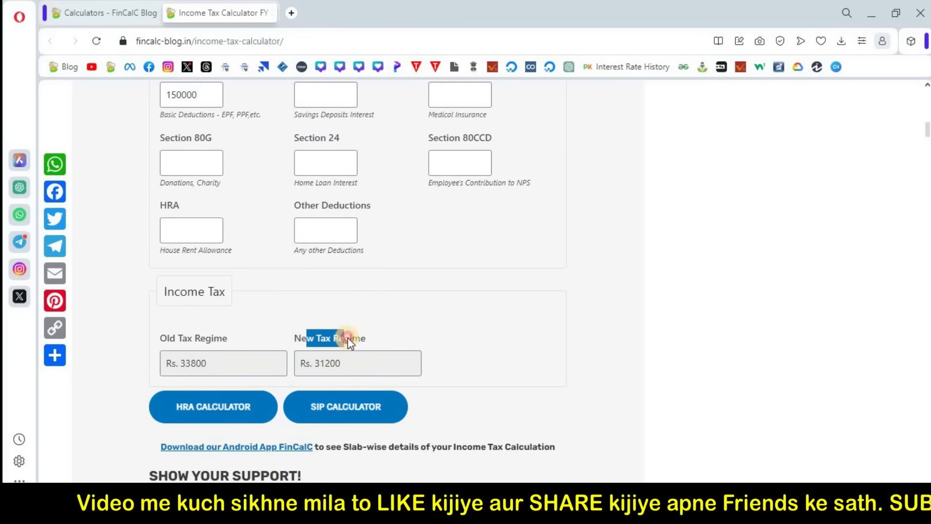
{"action": "left_click", "coordinate": [567, 309]}
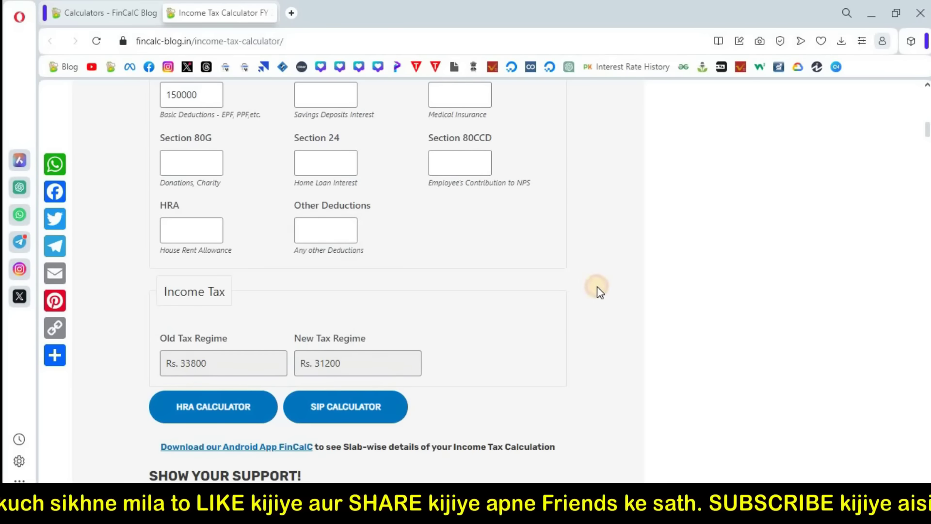
{"action": "scroll", "coordinate": [598, 286], "scroll_direction": "up", "scroll_amount": 5}
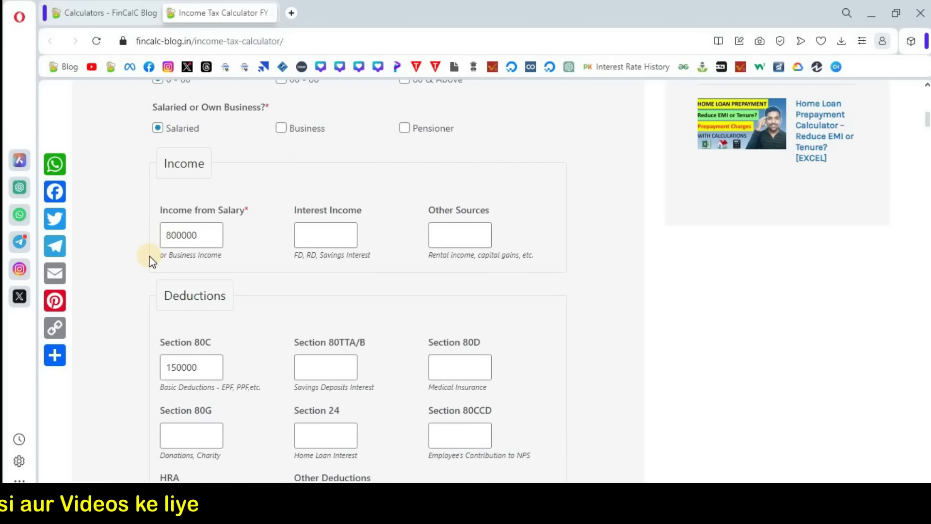
{"action": "scroll", "coordinate": [152, 262], "scroll_direction": "down", "scroll_amount": 5}
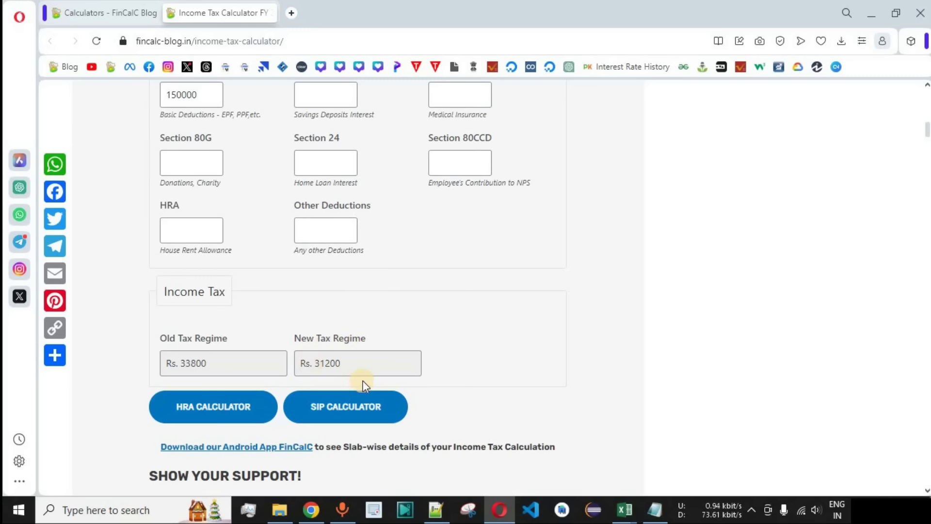
{"action": "scroll", "coordinate": [364, 385], "scroll_direction": "up", "scroll_amount": 1}
{"action": "scroll", "coordinate": [365, 385], "scroll_direction": "up", "scroll_amount": 1}
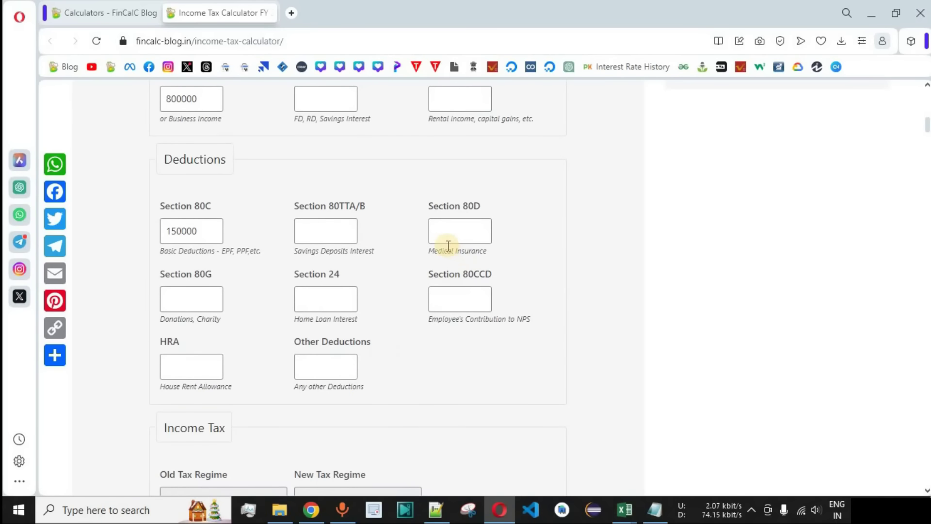
Enter 50000 for Section 80D and check the 80D and 80CCD(1B) lines in the Notepad deductions list.
{"action": "left_click", "coordinate": [432, 233]}
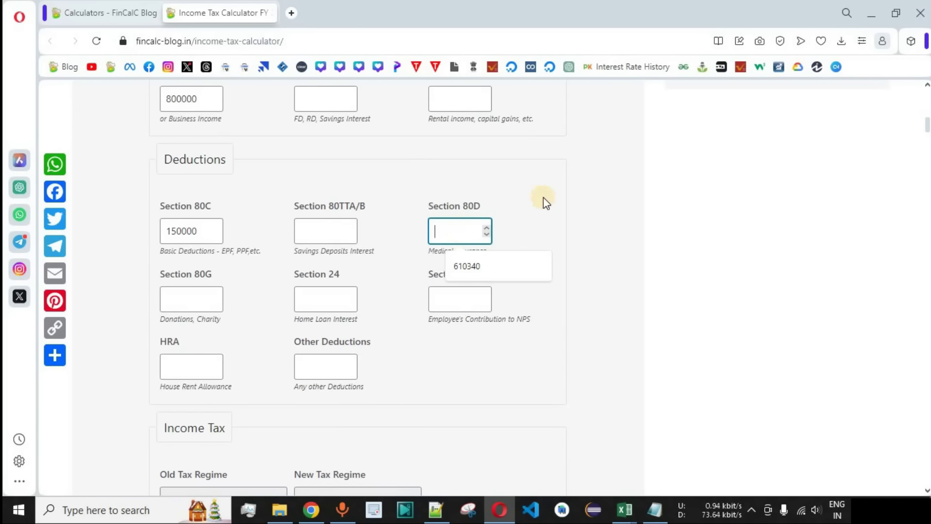
{"action": "type", "text": "50000"}
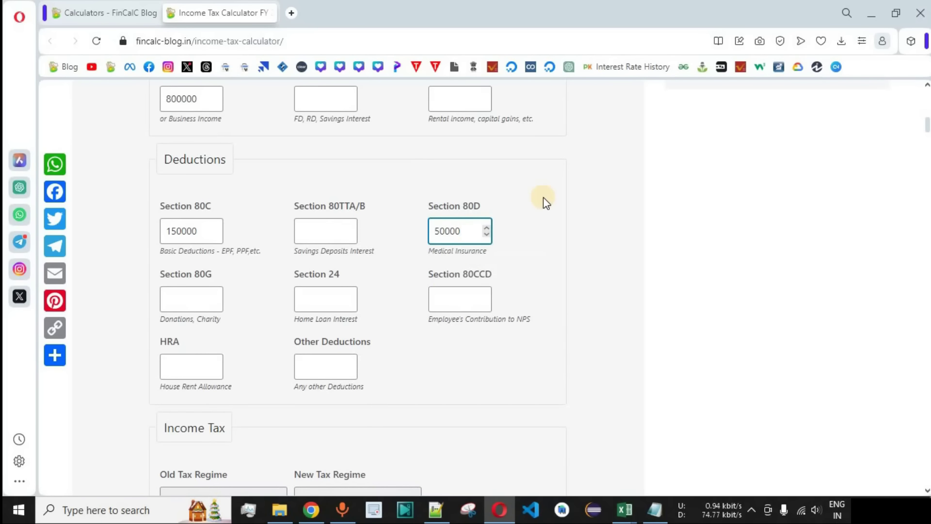
{"action": "left_click", "coordinate": [654, 509]}
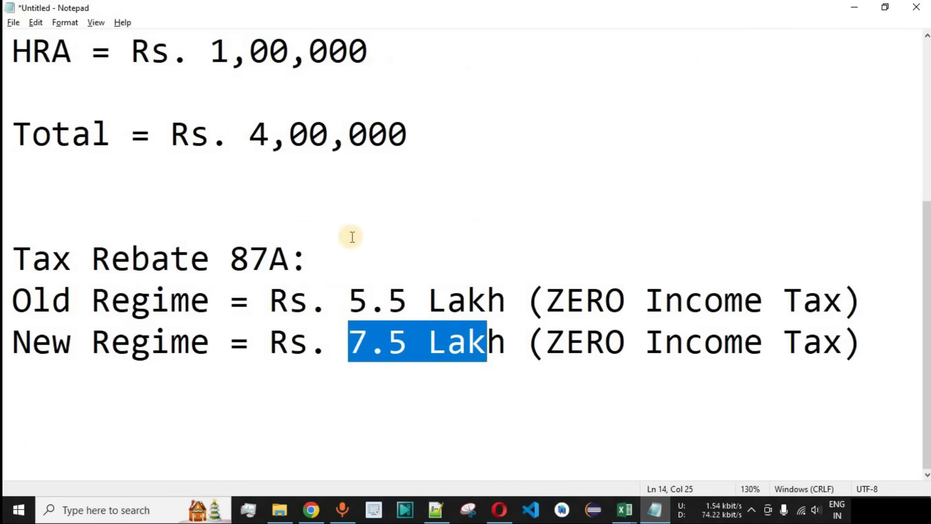
{"action": "scroll", "coordinate": [352, 237], "scroll_direction": "up", "scroll_amount": 2}
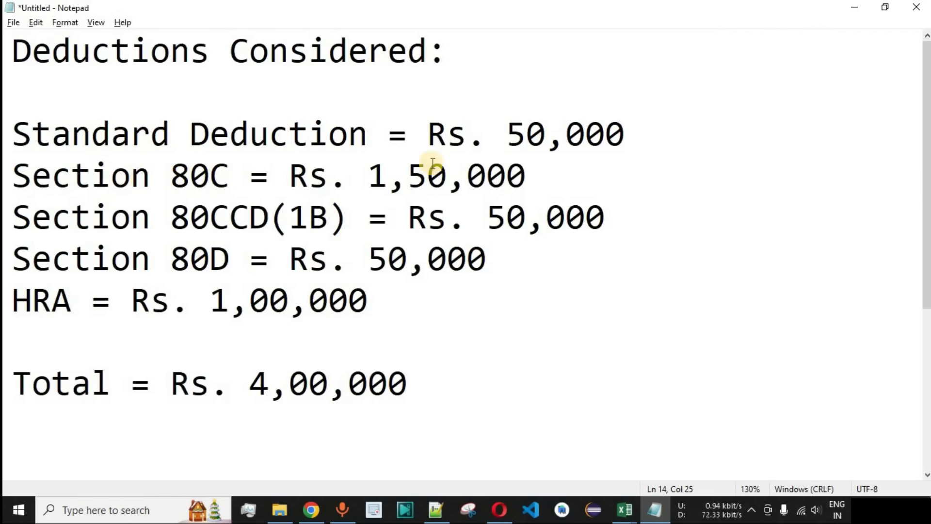
{"action": "left_click_drag", "start_coordinate": [209, 259], "coordinate": [387, 260]}
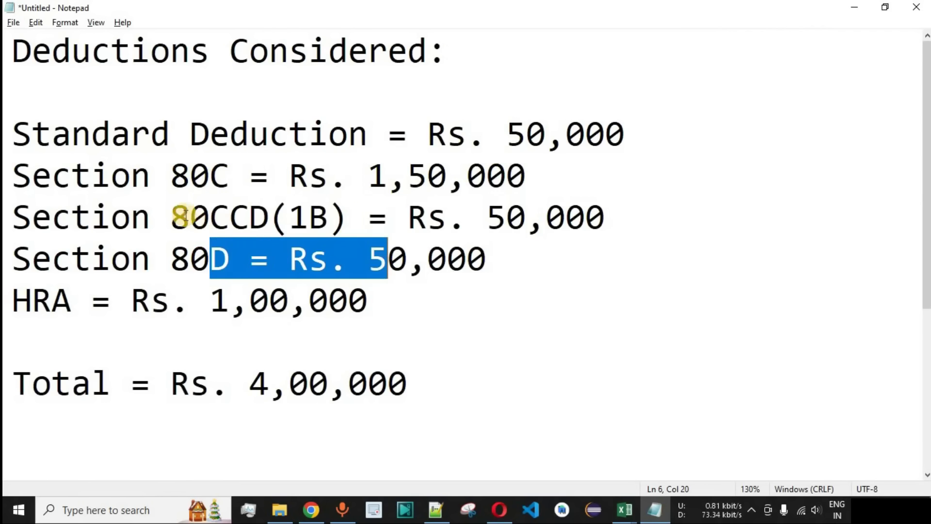
{"action": "left_click_drag", "start_coordinate": [185, 215], "coordinate": [606, 216]}
{"action": "key", "text": "alt+Tab"}
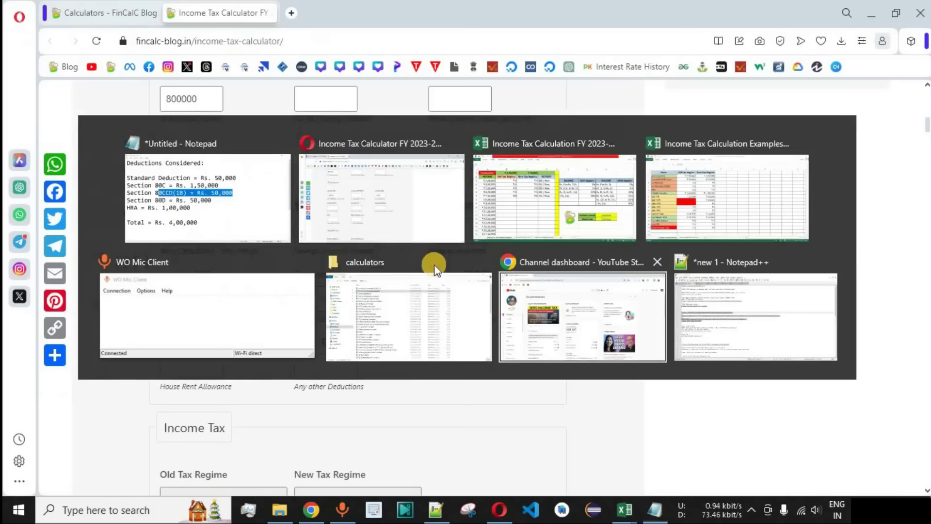
Set Section 80CCD to 50000 so the old-regime tax drops to Rs. 0.
{"action": "scroll", "coordinate": [432, 260], "scroll_direction": "down", "scroll_amount": 1}
{"action": "scroll", "coordinate": [432, 260], "scroll_direction": "up", "scroll_amount": 1}
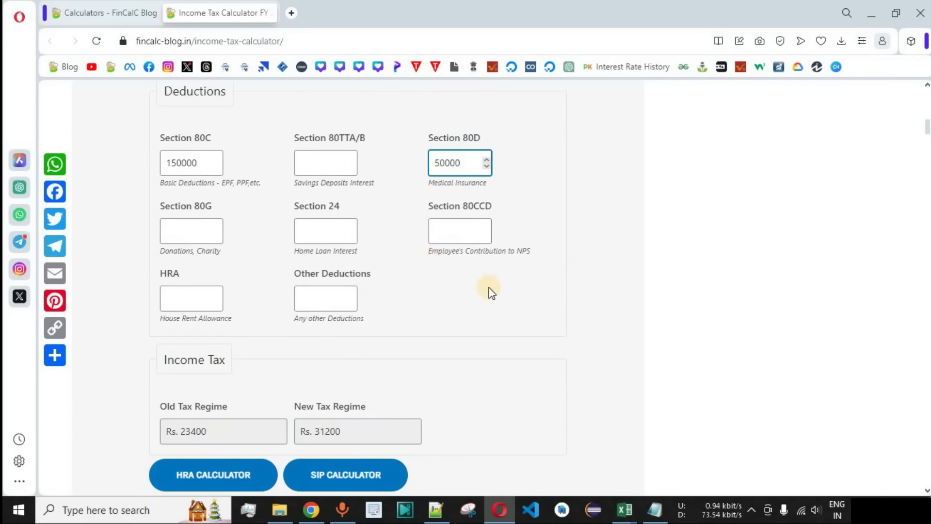
{"action": "left_click", "coordinate": [465, 232]}
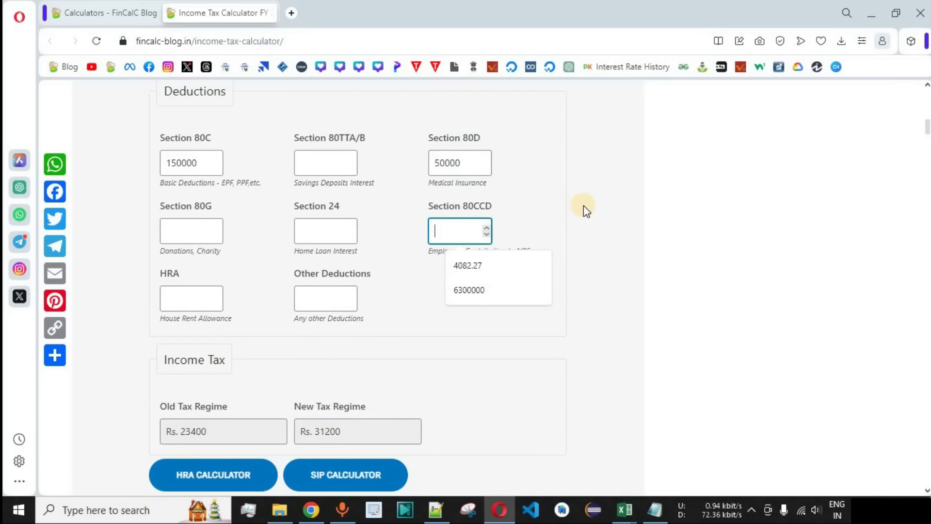
{"action": "type", "text": "50000"}
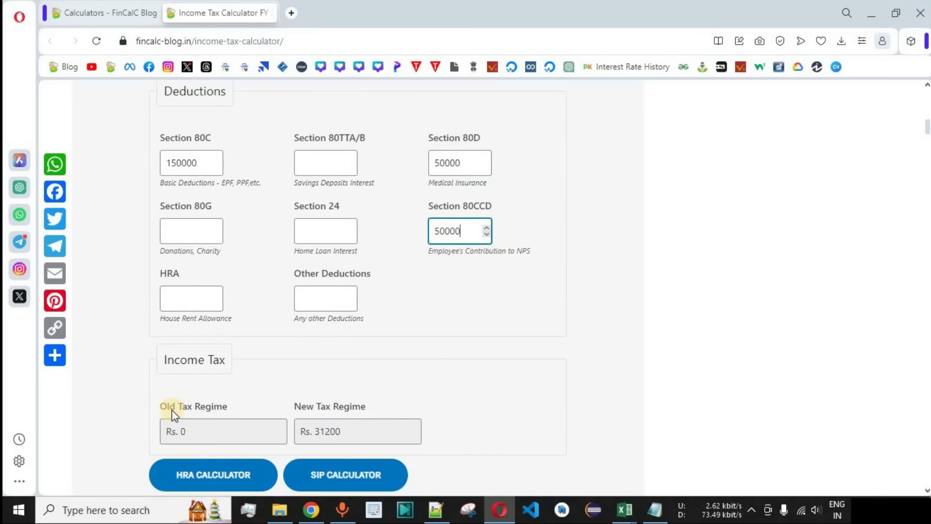
{"action": "left_click_drag", "start_coordinate": [165, 407], "coordinate": [222, 407]}
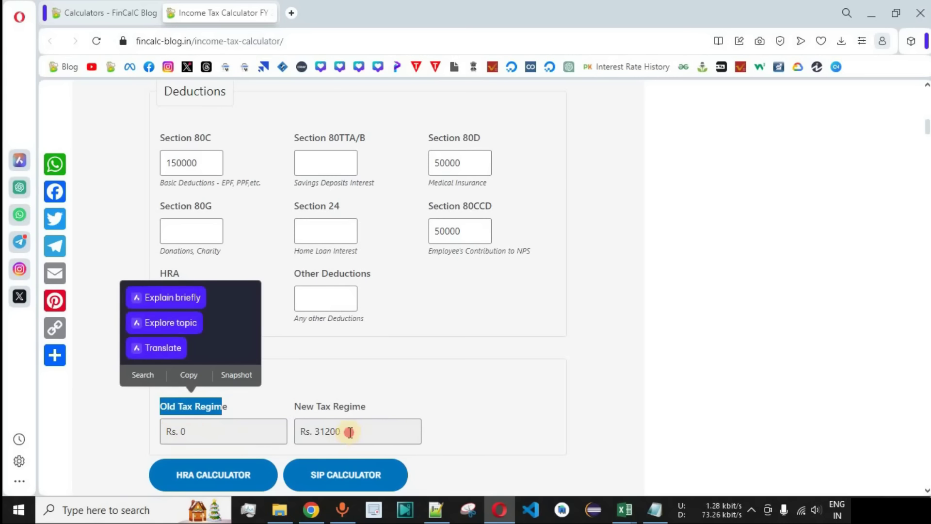
Copy the 31200 new-regime tax into Excel cell C8.
{"action": "double_click", "coordinate": [334, 431]}
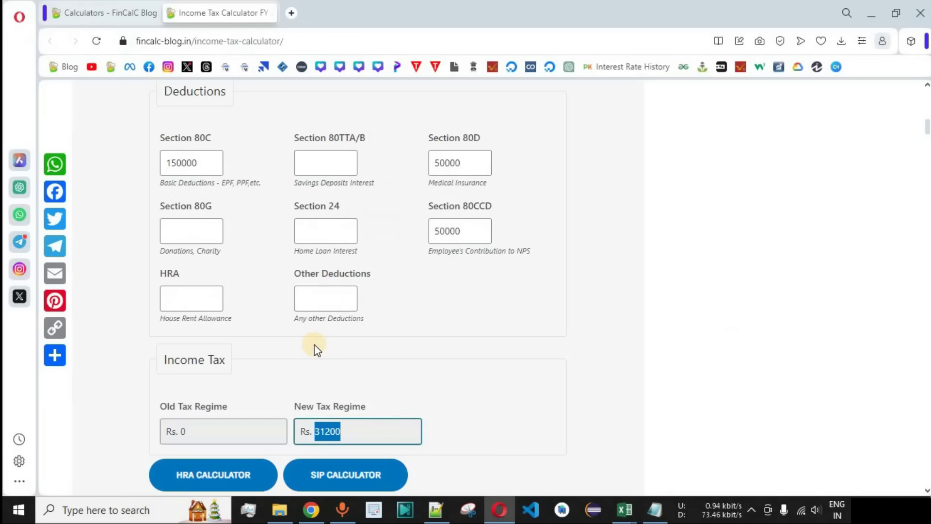
{"action": "key", "text": "alt+Tab"}
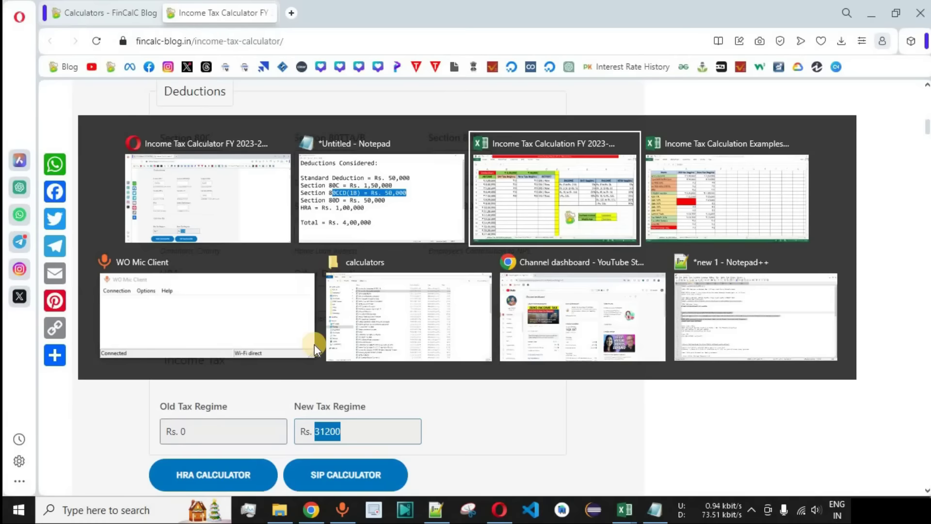
{"action": "key", "text": "Right"}
{"action": "key", "text": "ctrl+v"}
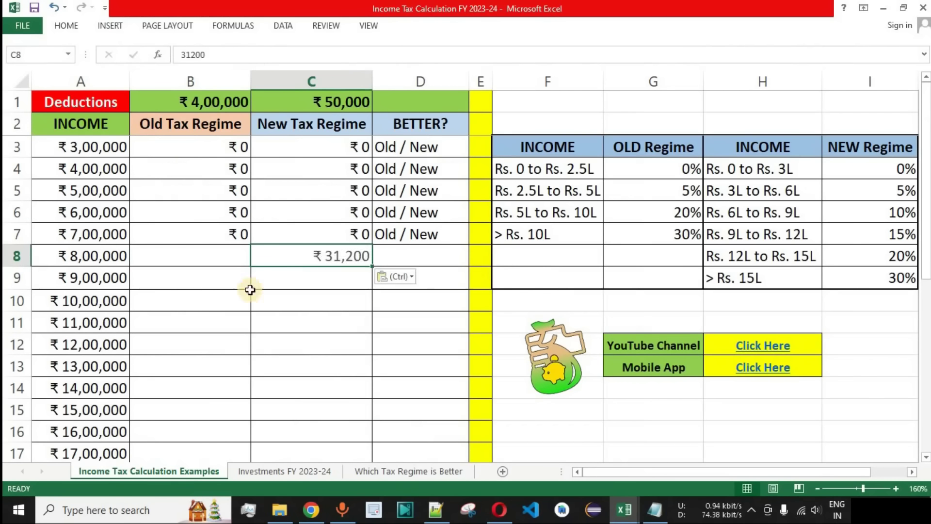
Enter ₹0 as the old-regime tax in B8.
{"action": "key", "text": "Left"}
{"action": "type", "text": "0"}
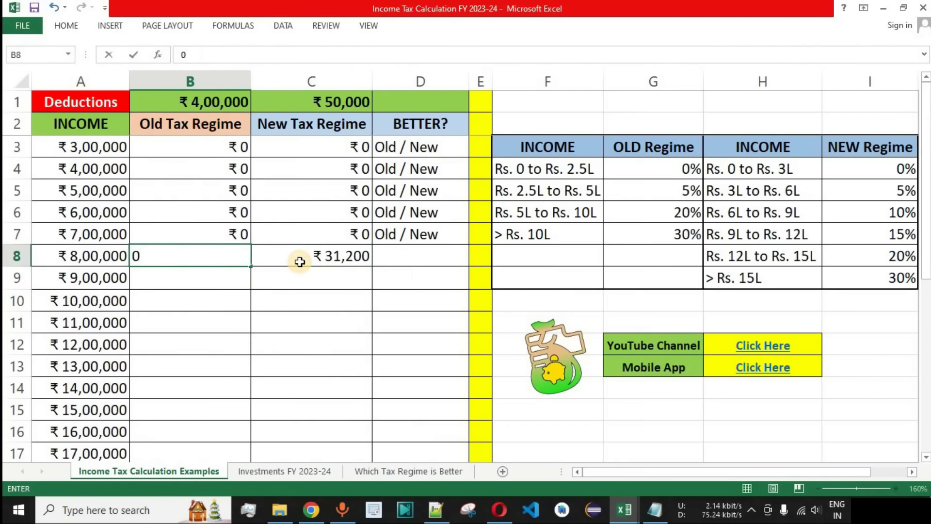
{"action": "key", "text": "Right"}
{"action": "left_click", "coordinate": [211, 102]}
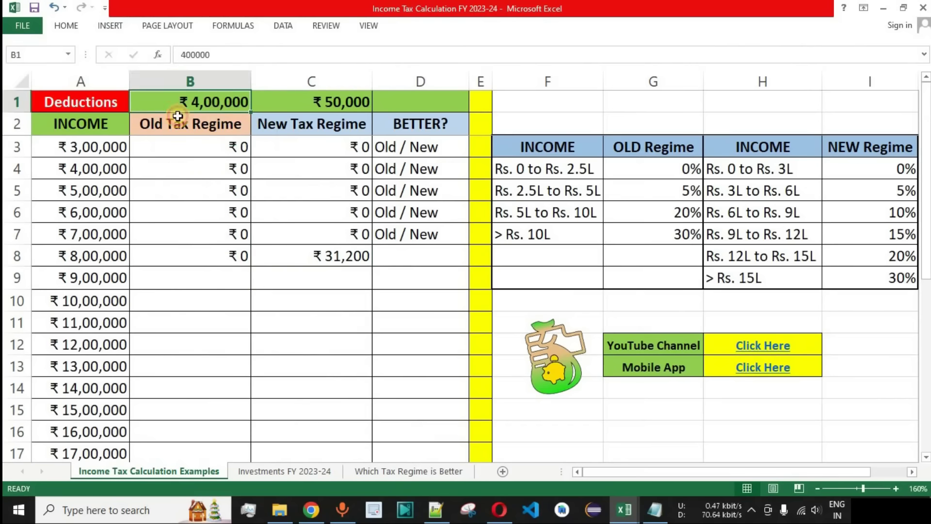
Mark Old as the better regime in D8 and verify the ₹0 and ₹31,200 taxes.
{"action": "left_click", "coordinate": [420, 256]}
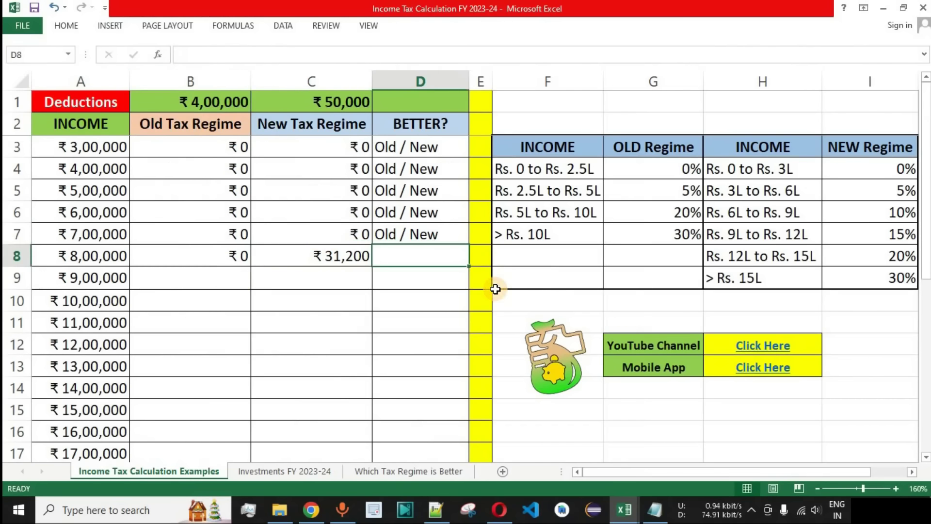
{"action": "type", "text": "Old"}
{"action": "key", "text": "BackSpace"}
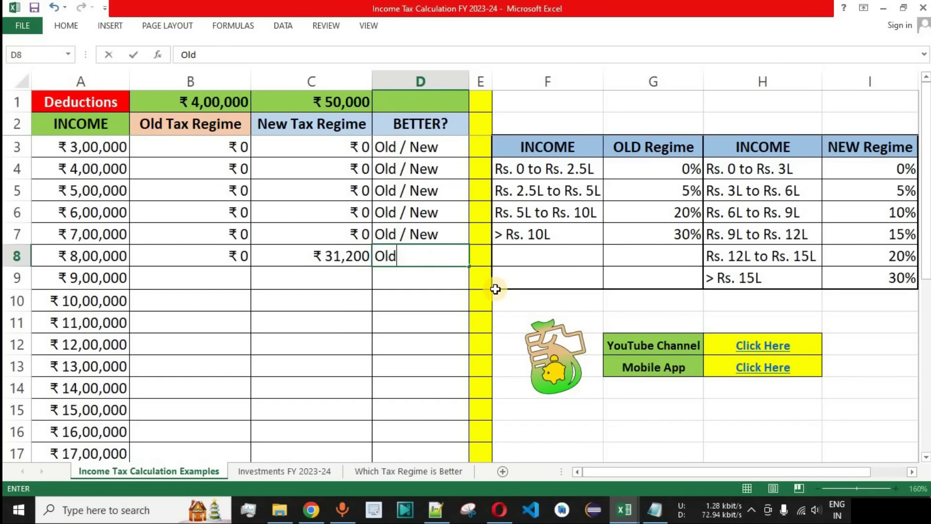
{"action": "key", "text": "Return"}
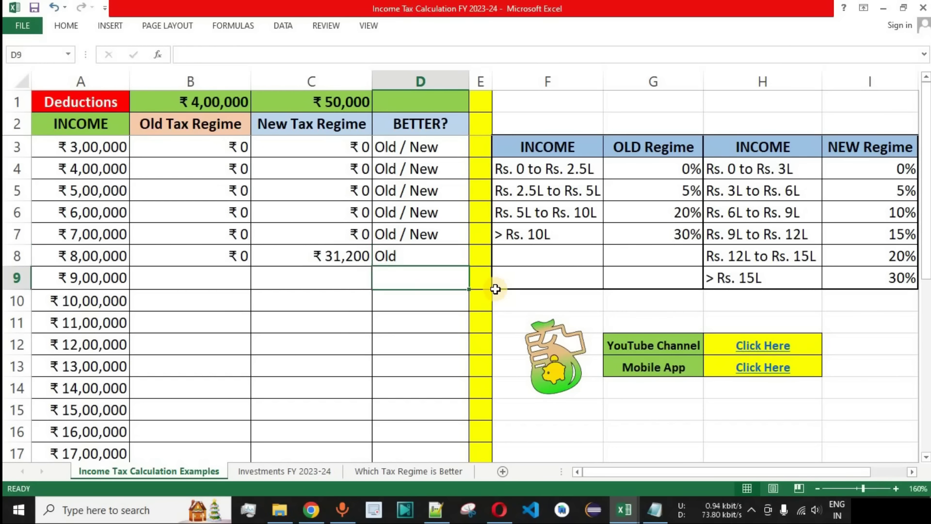
{"action": "left_click", "coordinate": [197, 255]}
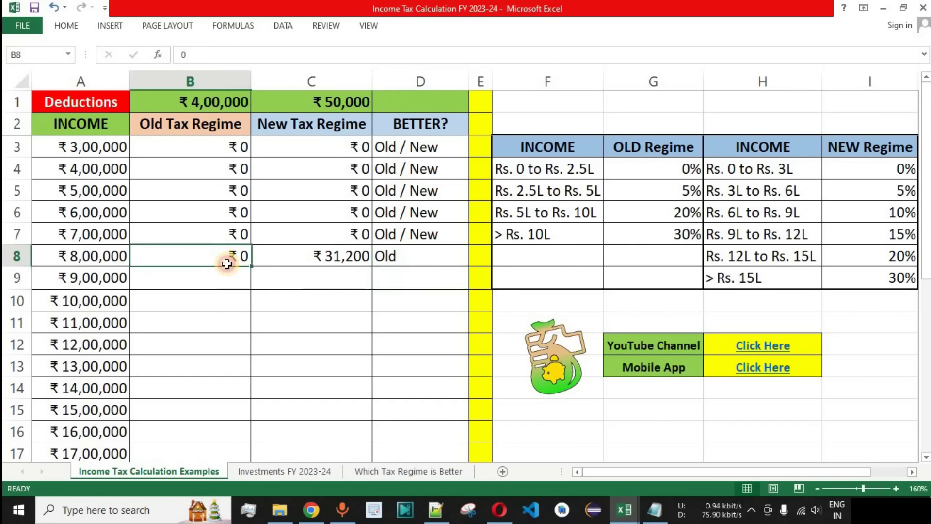
{"action": "left_click", "coordinate": [344, 251]}
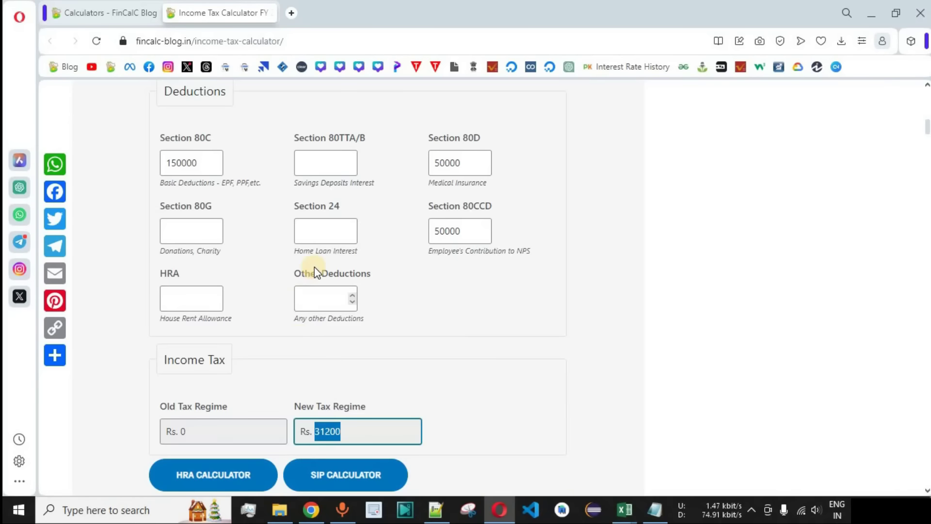
Change the salary to 900000 and read Rs. 33800 old versus Rs. 41600 new regime tax.
{"action": "scroll", "coordinate": [314, 267], "scroll_direction": "up", "scroll_amount": 3}
{"action": "left_click", "coordinate": [170, 167]}
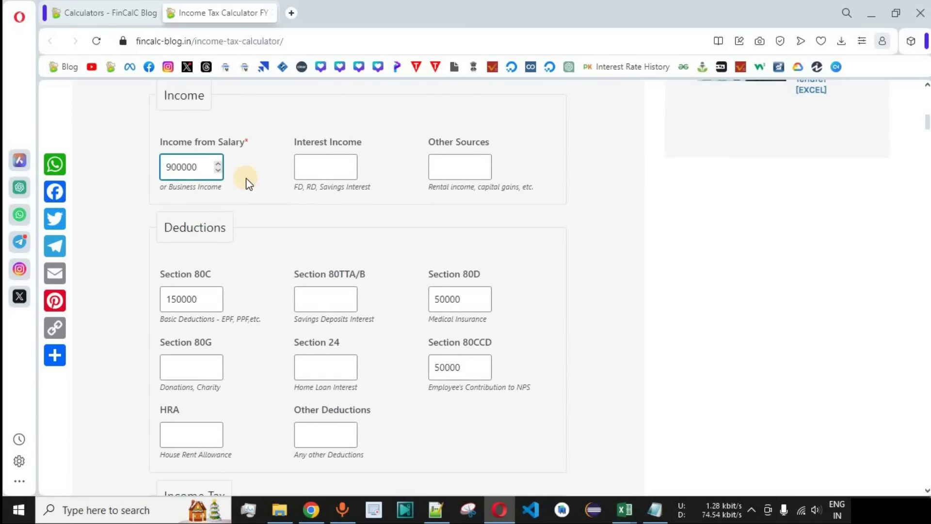
{"action": "scroll", "coordinate": [248, 194], "scroll_direction": "down", "scroll_amount": 2}
{"action": "scroll", "coordinate": [244, 201], "scroll_direction": "down", "scroll_amount": 2}
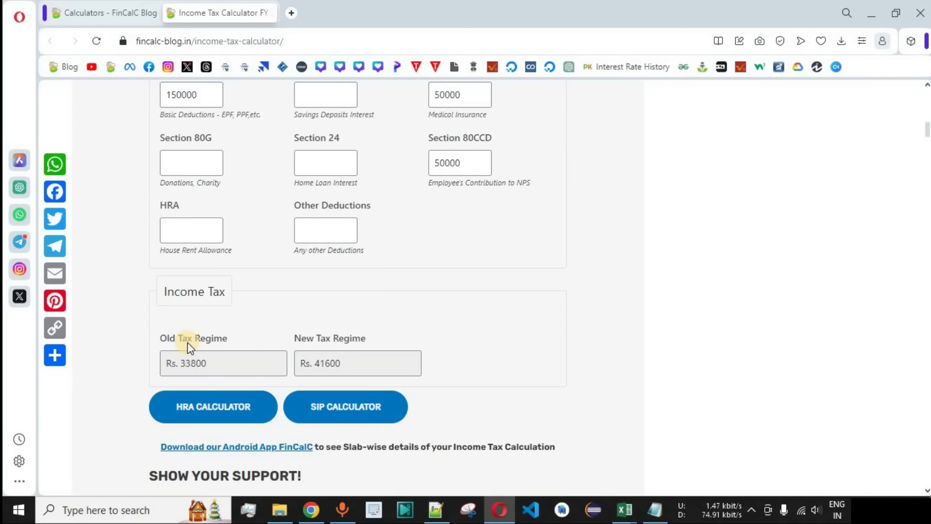
{"action": "scroll", "coordinate": [267, 281], "scroll_direction": "up", "scroll_amount": 1}
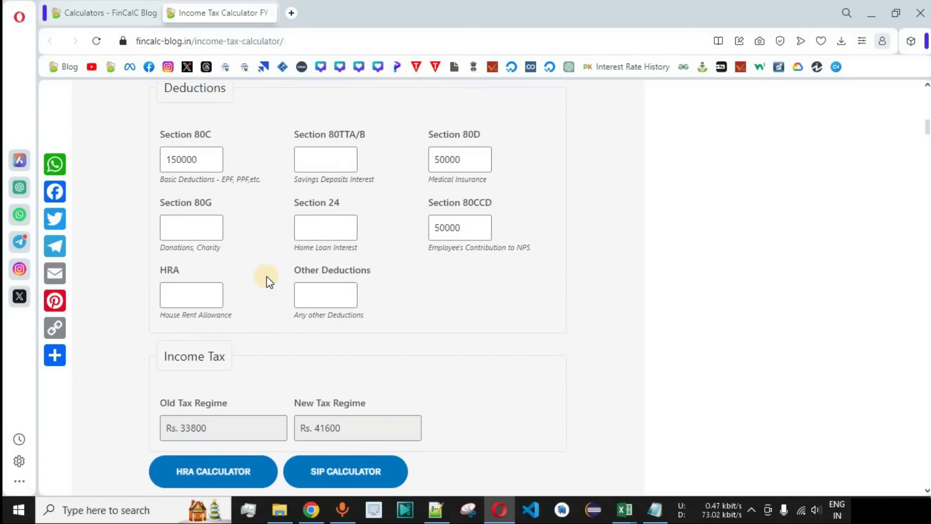
{"action": "left_click", "coordinate": [654, 509]}
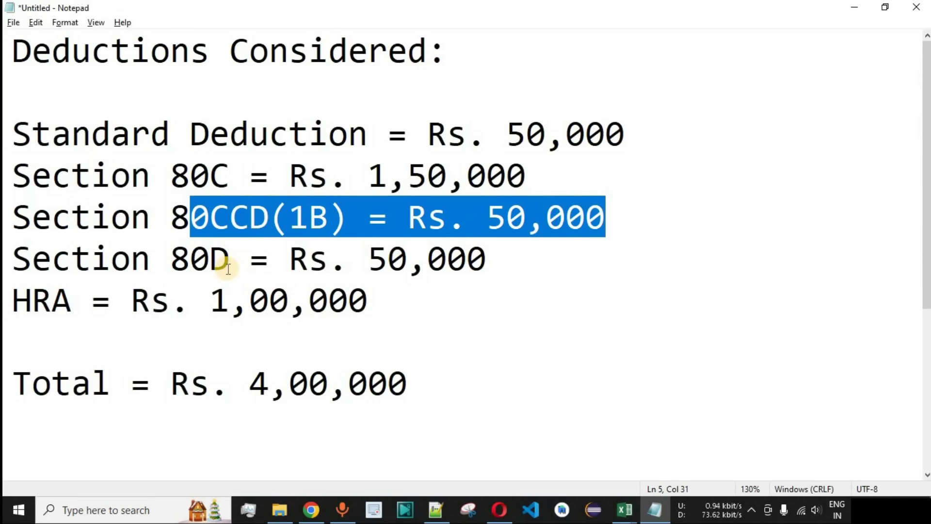
Look up the Rs. 1,00,000 HRA amount in the Notepad deductions list and start the HRA field.
{"action": "left_click_drag", "start_coordinate": [390, 305], "coordinate": [14, 303]}
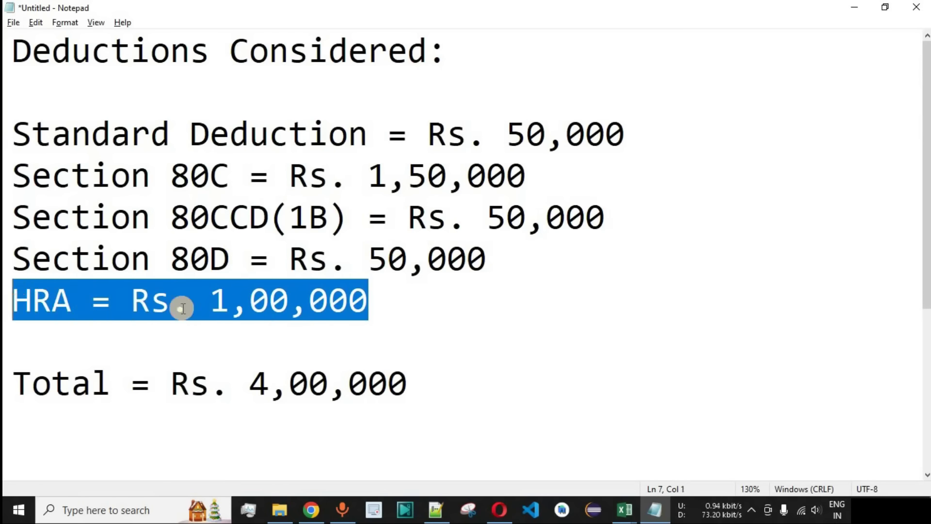
{"action": "left_click", "coordinate": [398, 300]}
{"action": "key", "text": "alt+Tab"}
{"action": "left_click", "coordinate": [186, 298]}
Complete the HRA deduction at 100000 so the old-regime tax falls to Rs. 0.
{"action": "type", "text": "100000"}
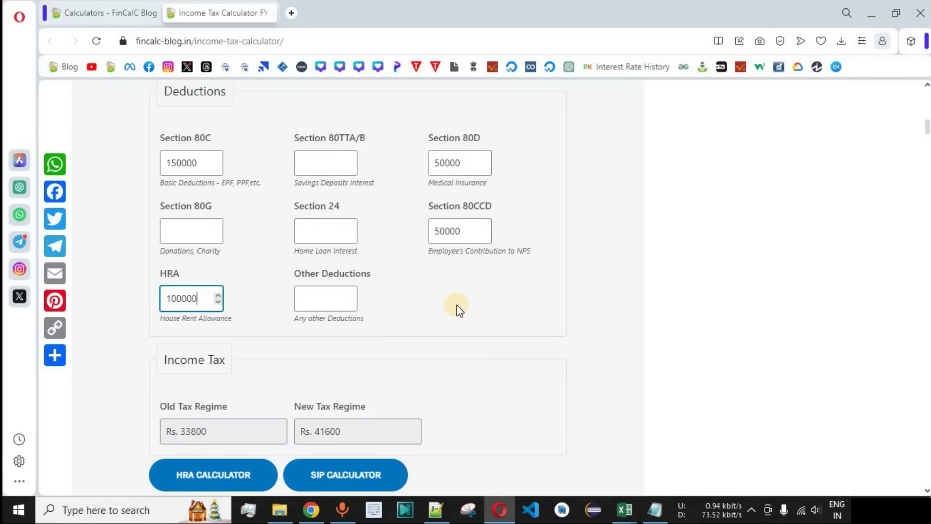
{"action": "left_click", "coordinate": [459, 310]}
{"action": "scroll", "coordinate": [350, 206], "scroll_direction": "up", "scroll_amount": 2}
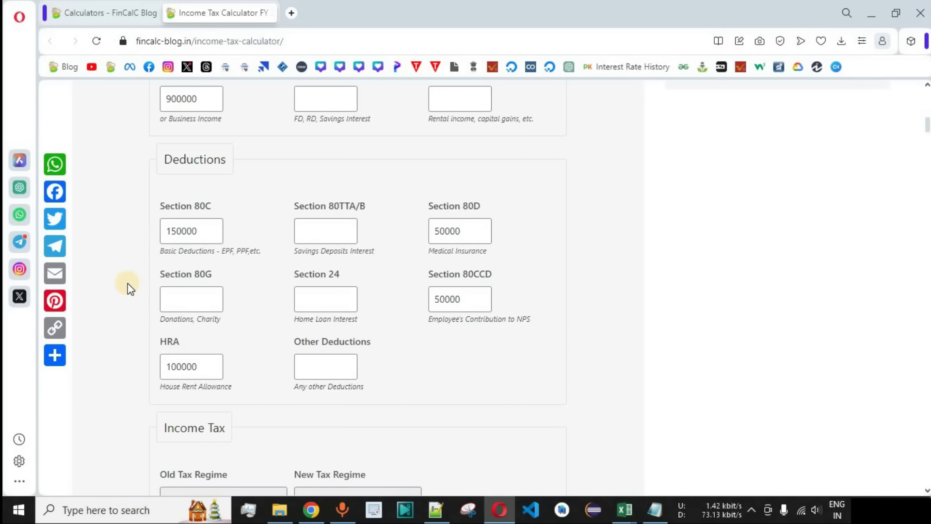
{"action": "scroll", "coordinate": [127, 283], "scroll_direction": "down", "scroll_amount": 2}
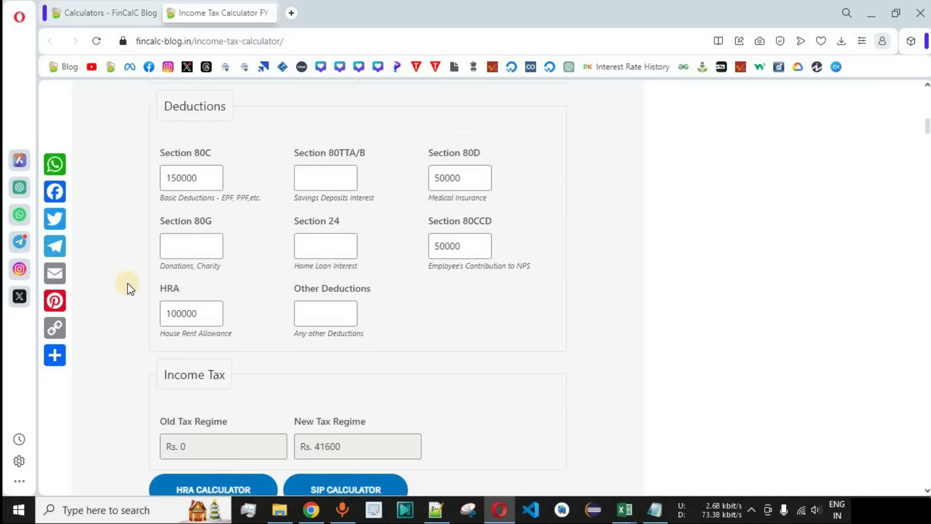
{"action": "scroll", "coordinate": [127, 283], "scroll_direction": "down", "scroll_amount": 1}
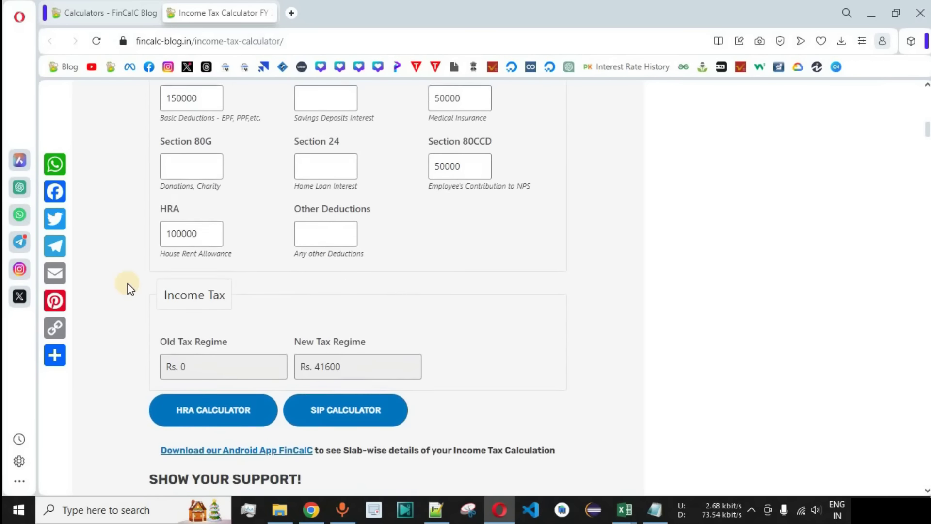
{"action": "scroll", "coordinate": [136, 286], "scroll_direction": "up", "scroll_amount": 3}
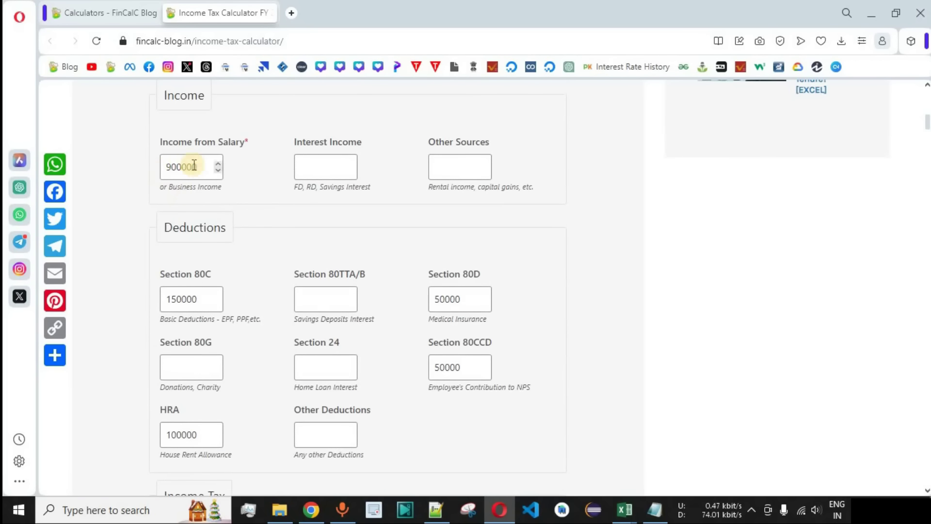
{"action": "scroll", "coordinate": [132, 255], "scroll_direction": "down", "scroll_amount": 3}
{"action": "scroll", "coordinate": [130, 251], "scroll_direction": "down", "scroll_amount": 3}
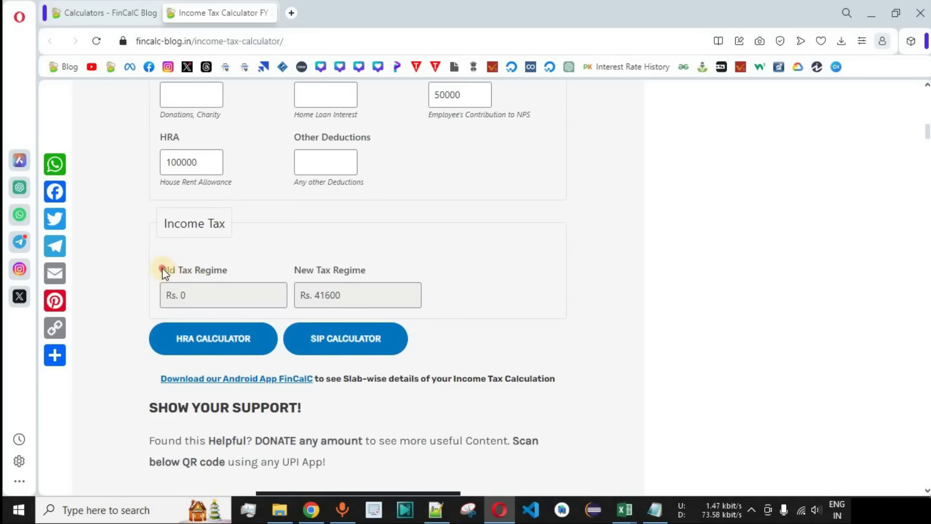
Copy the 41600 new-regime tax into Excel cell C9.
{"action": "left_click_drag", "start_coordinate": [162, 270], "coordinate": [227, 270]}
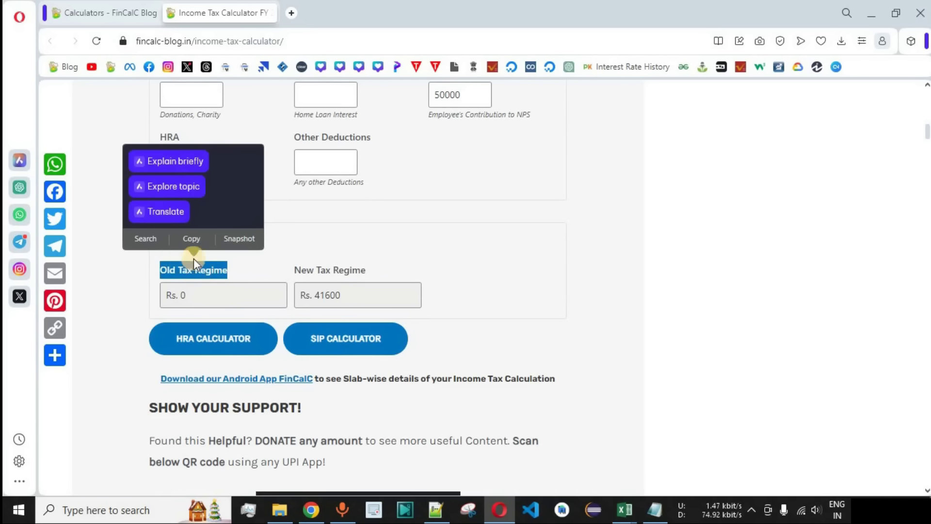
{"action": "left_click_drag", "start_coordinate": [347, 301], "coordinate": [320, 295]}
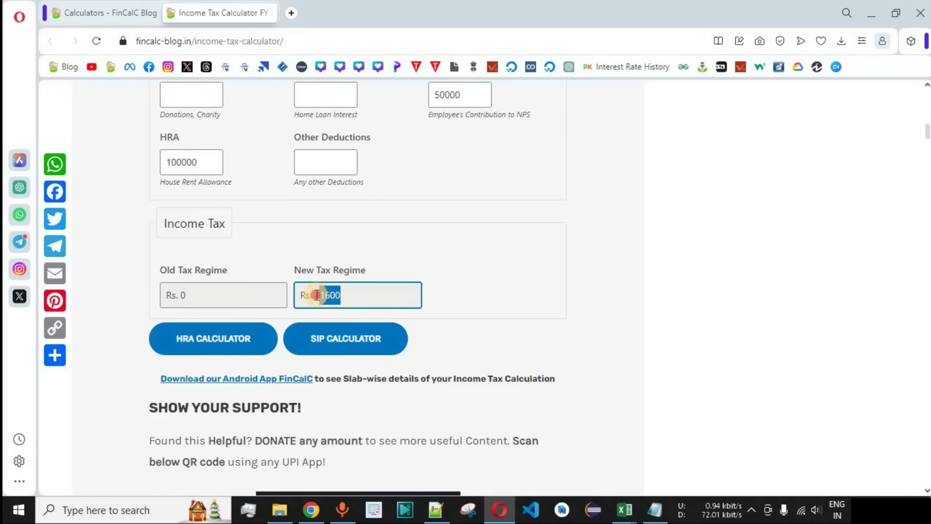
{"action": "key", "text": "alt+Tab"}
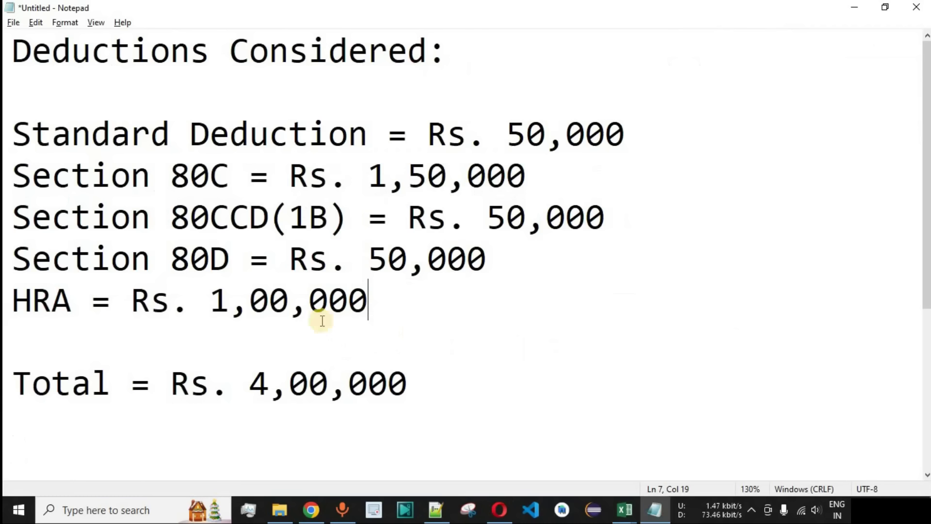
{"action": "key", "text": "alt+Tab"}
{"action": "type", "text": "41600"}
{"action": "key", "text": "Return"}
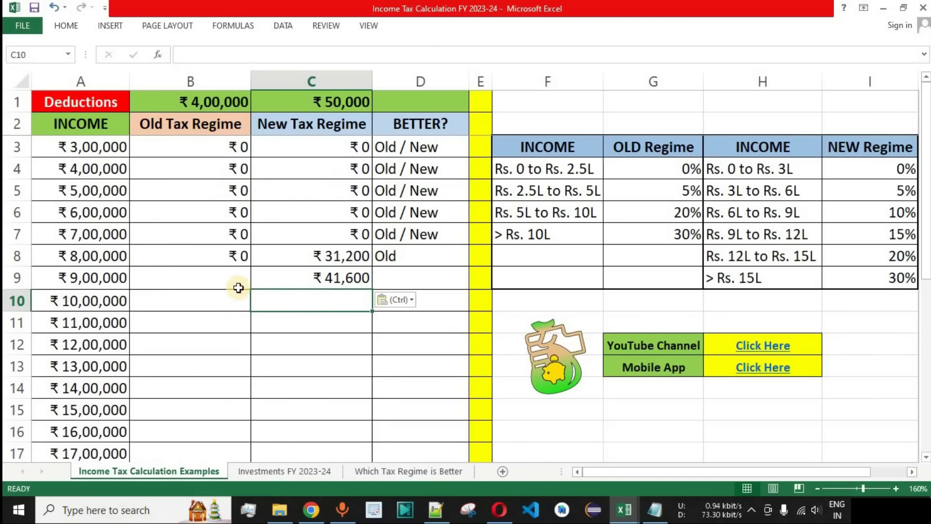
Enter ₹0 in B9 and copy the Old verdict from D8 into D9.
{"action": "left_click", "coordinate": [230, 278]}
{"action": "type", "text": "0"}
{"action": "key", "text": "Tab"}
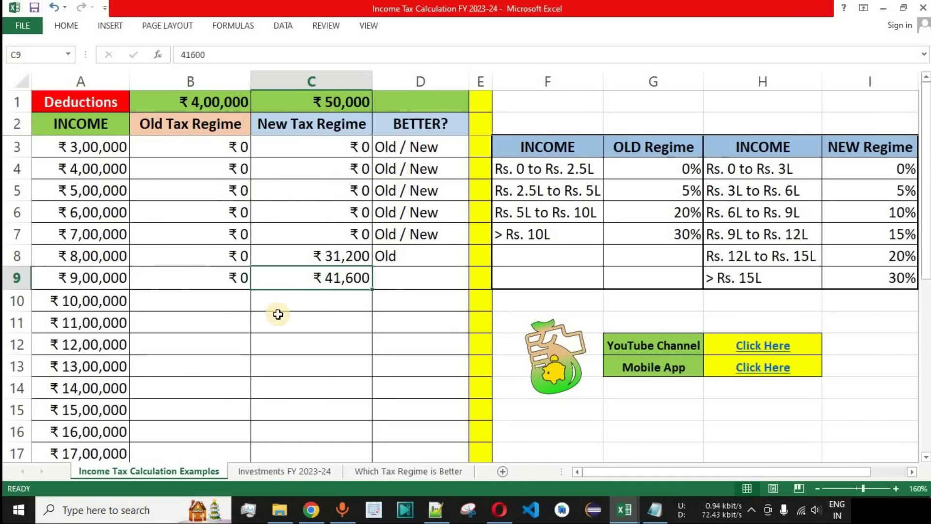
{"action": "left_click", "coordinate": [440, 260]}
{"action": "key", "text": "ctrl+c"}
{"action": "key", "text": "Down"}
{"action": "key", "text": "Return"}
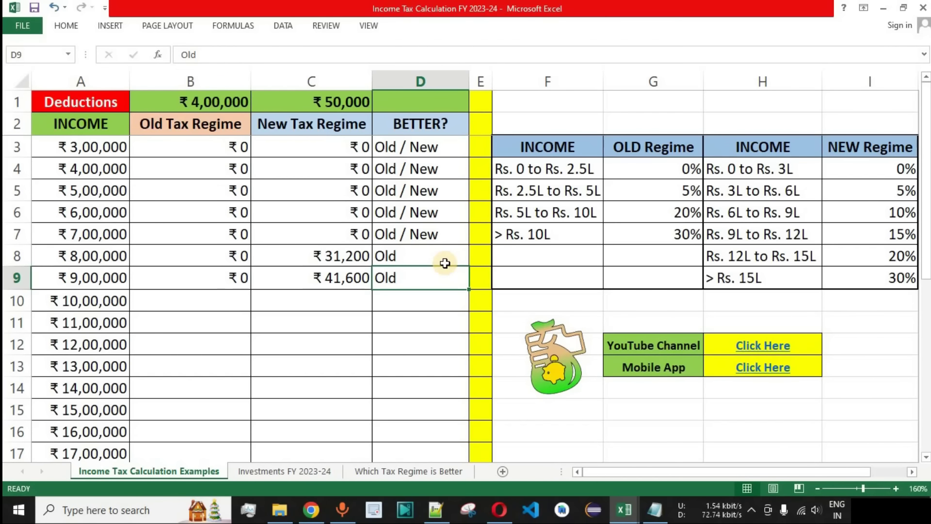
Select the ₹10,00,000 onward income rows and their tax cells.
{"action": "scroll", "coordinate": [380, 320], "scroll_direction": "down", "scroll_amount": 2}
{"action": "left_click", "coordinate": [95, 170]}
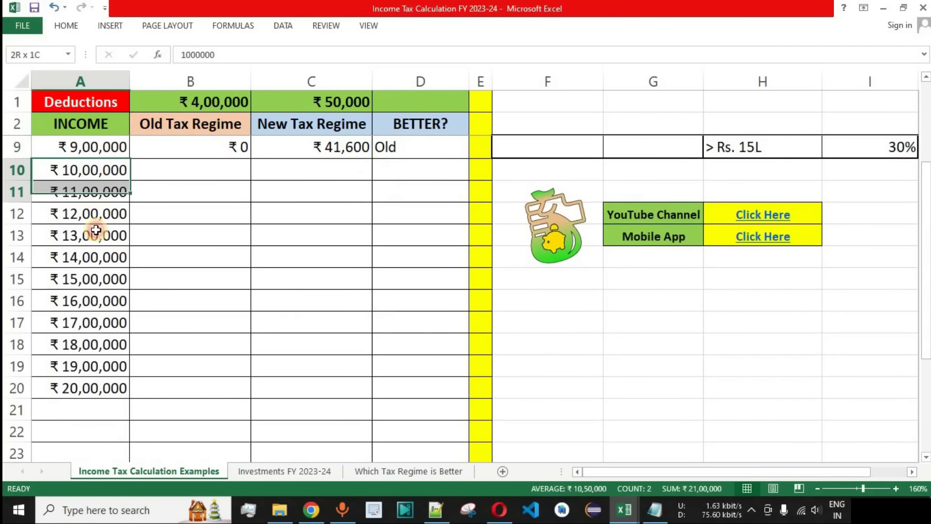
{"action": "mouse_move", "coordinate": [95, 213]}
{"action": "left_mouse_down"}
{"action": "mouse_move", "coordinate": [281, 389]}
{"action": "mouse_move", "coordinate": [456, 381]}
{"action": "left_mouse_up"}
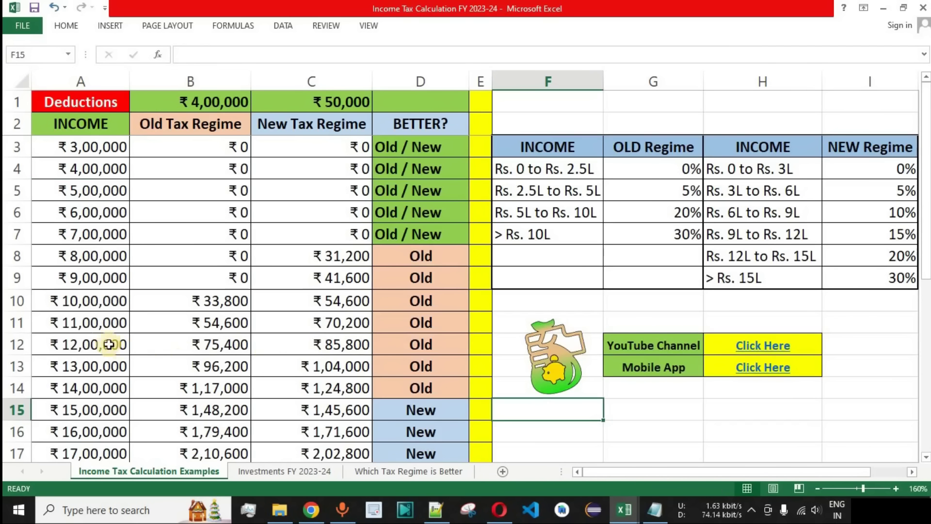
Review rows ₹10–14 lakh where Old wins, including the ₹33,800 tax and ₹4,00,000 deductions.
{"action": "mouse_move", "coordinate": [94, 323]}
{"action": "left_mouse_down"}
{"action": "mouse_move", "coordinate": [394, 343]}
{"action": "mouse_move", "coordinate": [401, 474]}
{"action": "mouse_move", "coordinate": [383, 379]}
{"action": "left_mouse_up"}
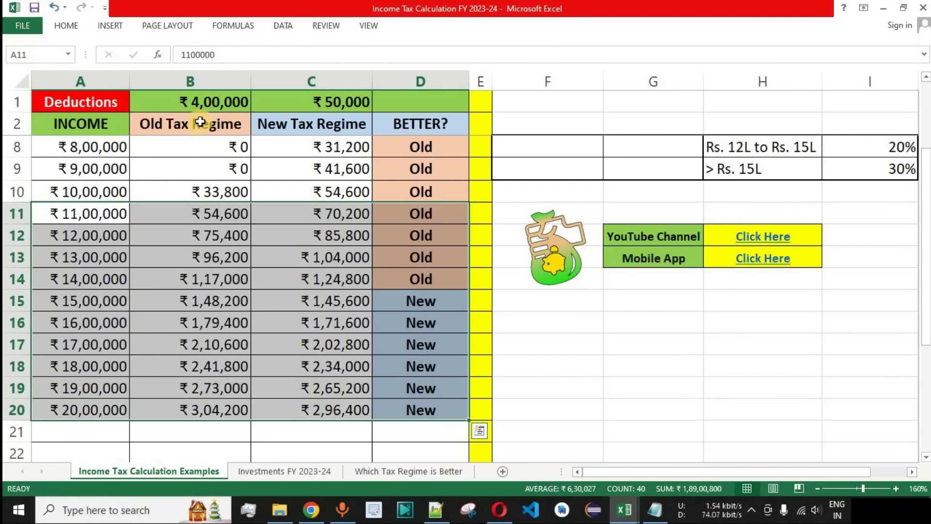
{"action": "left_click_drag", "start_coordinate": [199, 81], "coordinate": [398, 80]}
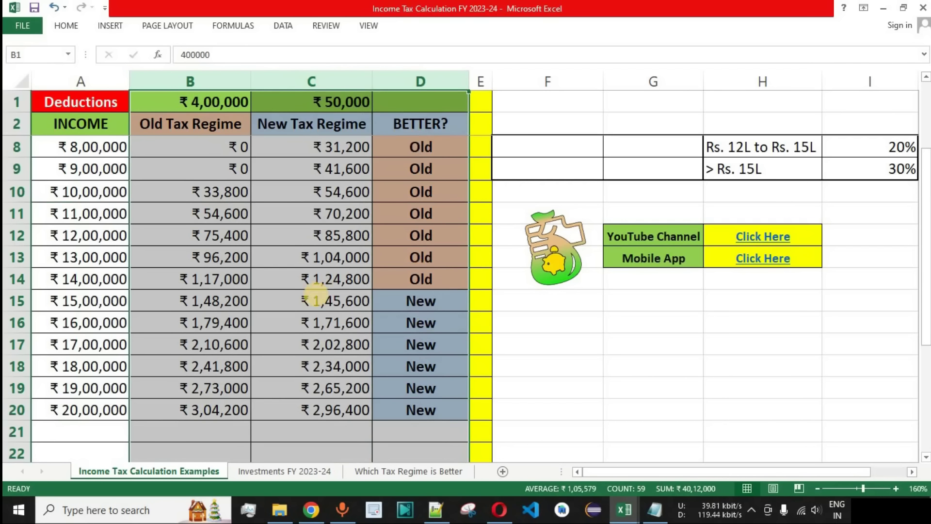
{"action": "left_click", "coordinate": [233, 193]}
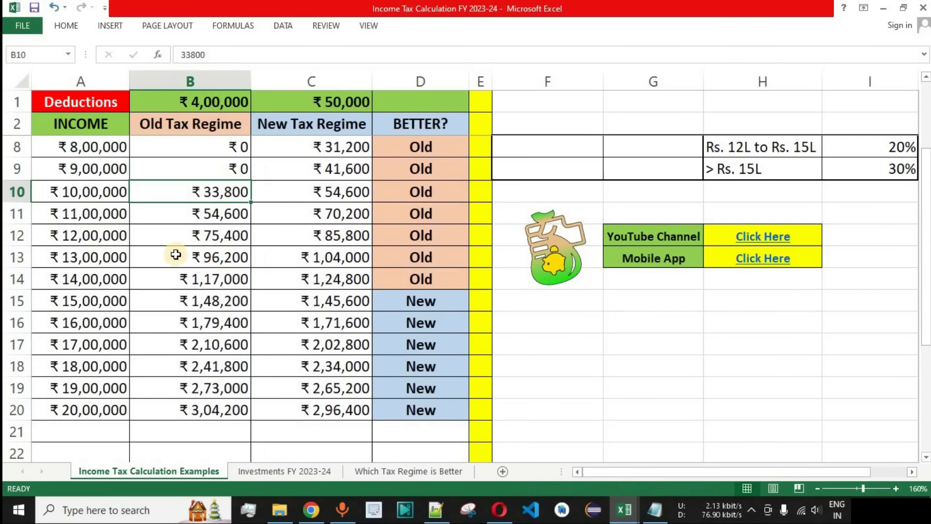
{"action": "left_click", "coordinate": [17, 279]}
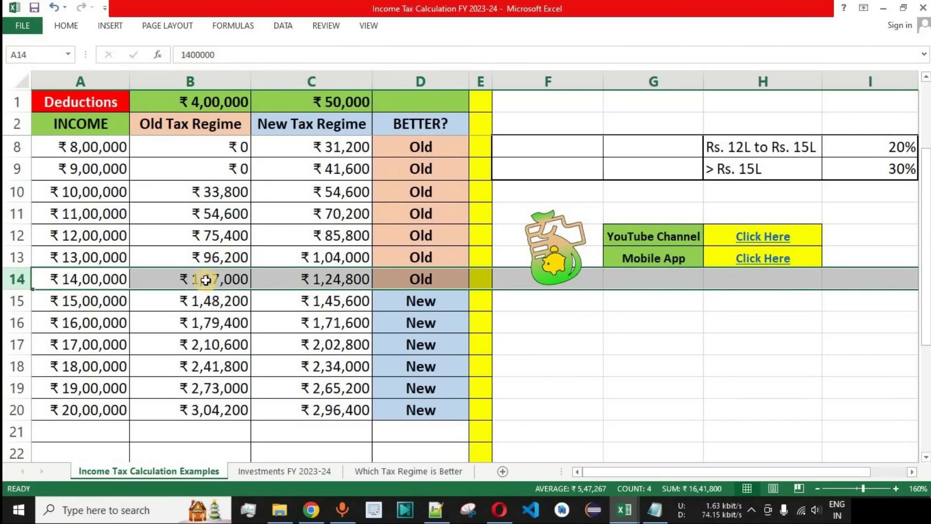
{"action": "scroll", "coordinate": [414, 246], "scroll_direction": "up", "scroll_amount": 1}
{"action": "left_click_drag", "start_coordinate": [429, 207], "coordinate": [422, 341]}
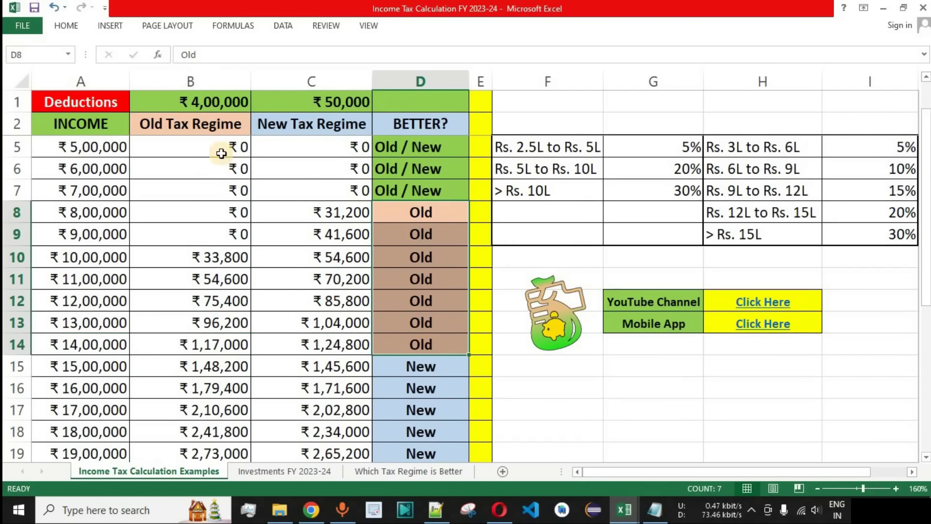
{"action": "left_click", "coordinate": [216, 99]}
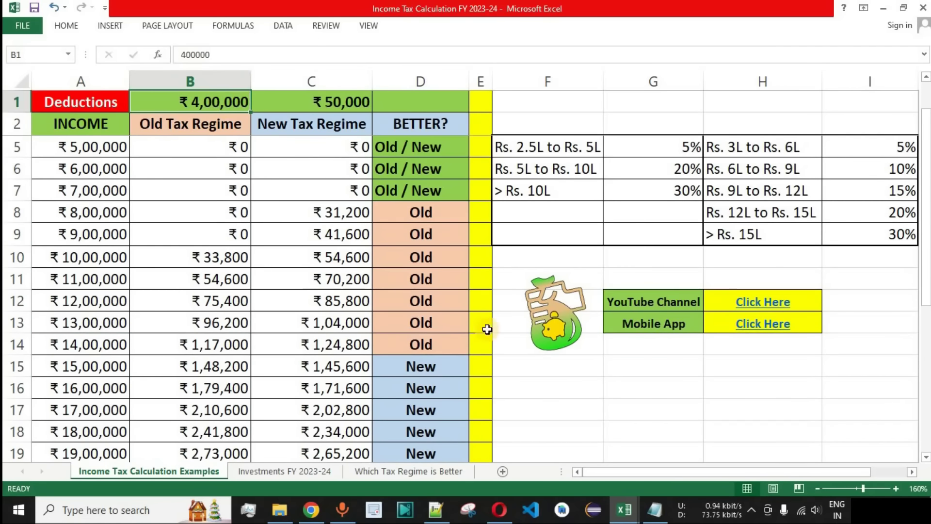
Check the Notepad deduction lines, then select the ₹15–20 lakh rows with their verdicts.
{"action": "left_click", "coordinate": [654, 509]}
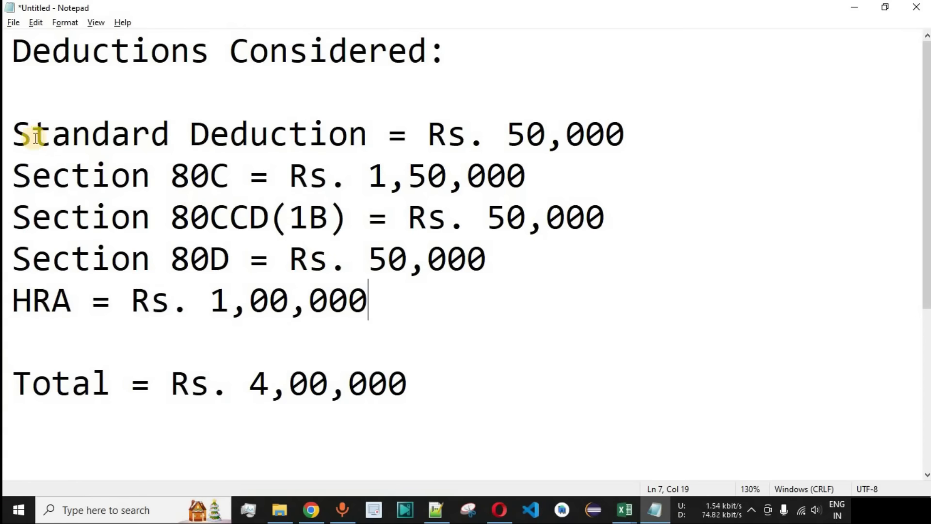
{"action": "left_click_drag", "start_coordinate": [53, 144], "coordinate": [383, 301]}
{"action": "key", "text": "alt+Tab"}
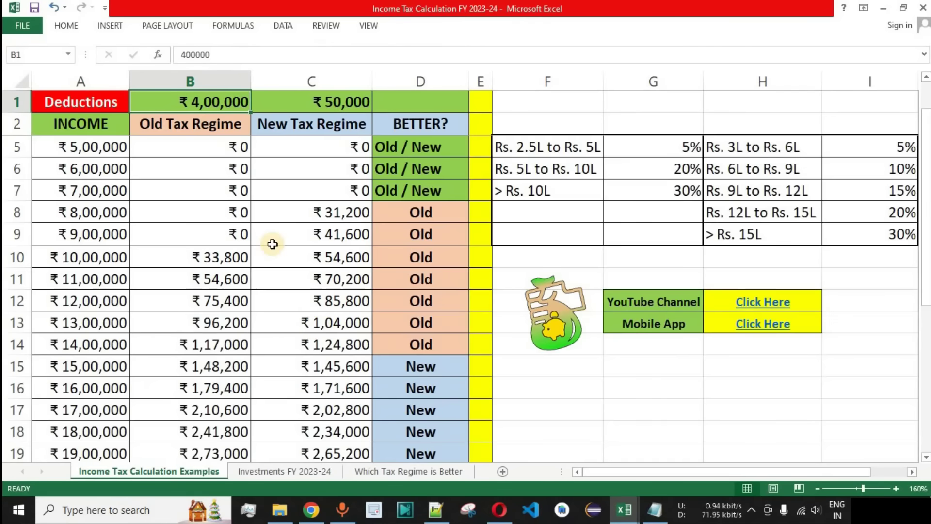
{"action": "scroll", "coordinate": [273, 244], "scroll_direction": "down", "scroll_amount": 2}
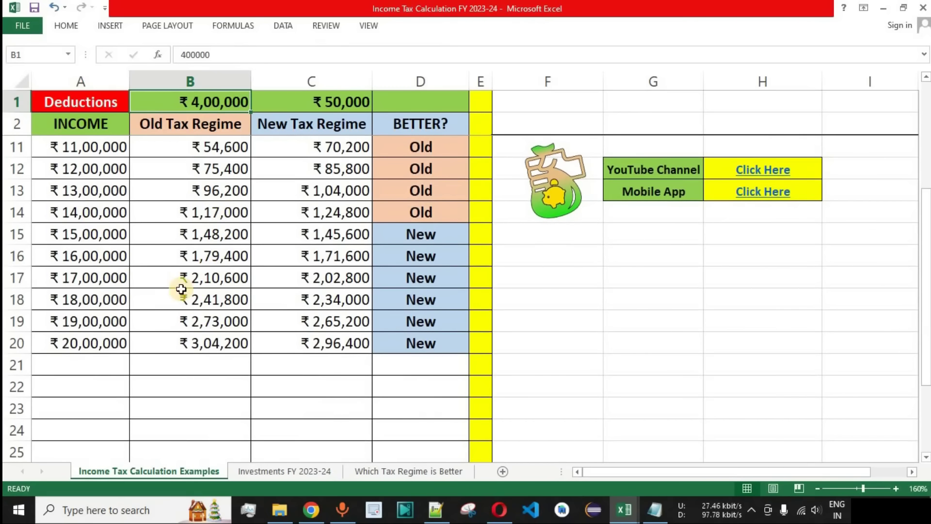
{"action": "left_click_drag", "start_coordinate": [94, 235], "coordinate": [93, 341]}
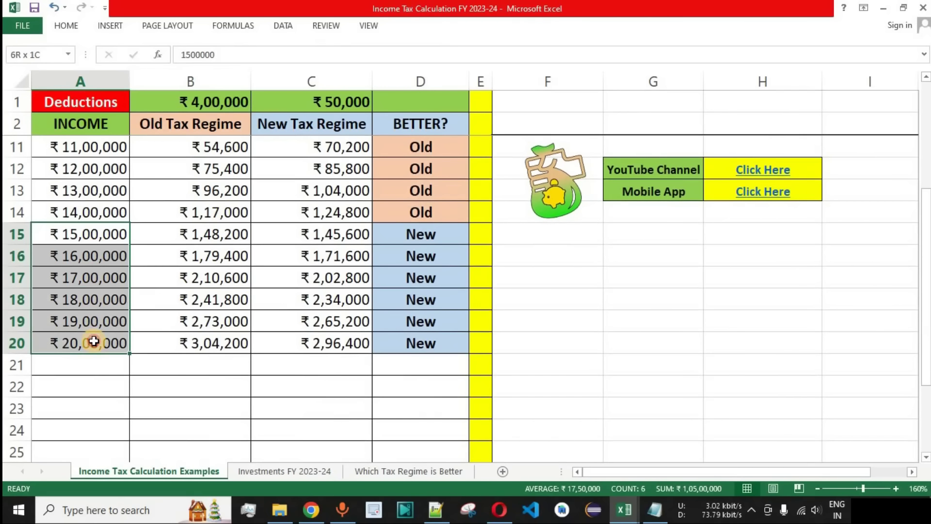
{"action": "left_click_drag", "start_coordinate": [93, 341], "coordinate": [378, 331]}
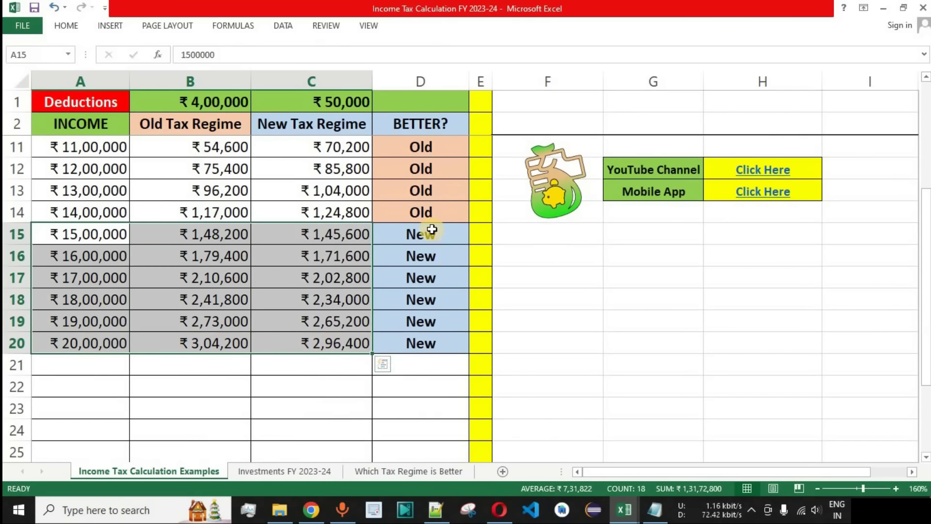
{"action": "left_click_drag", "start_coordinate": [385, 236], "coordinate": [75, 343]}
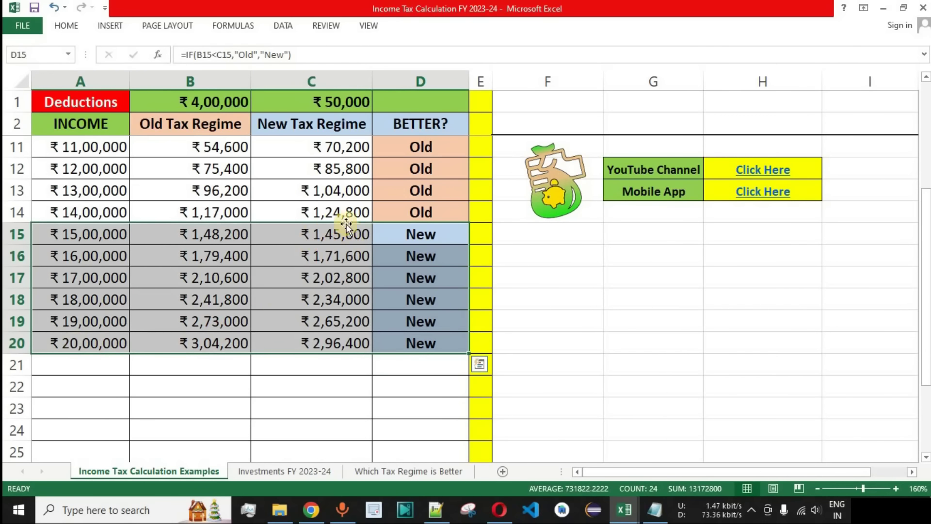
Compare old and new regime taxes for ₹15–20 lakh incomes, then open the all-deductions article.
{"action": "left_click", "coordinate": [217, 237]}
{"action": "key", "text": "ctrl+shift+Down"}
{"action": "left_click_drag", "start_coordinate": [332, 234], "coordinate": [343, 338]}
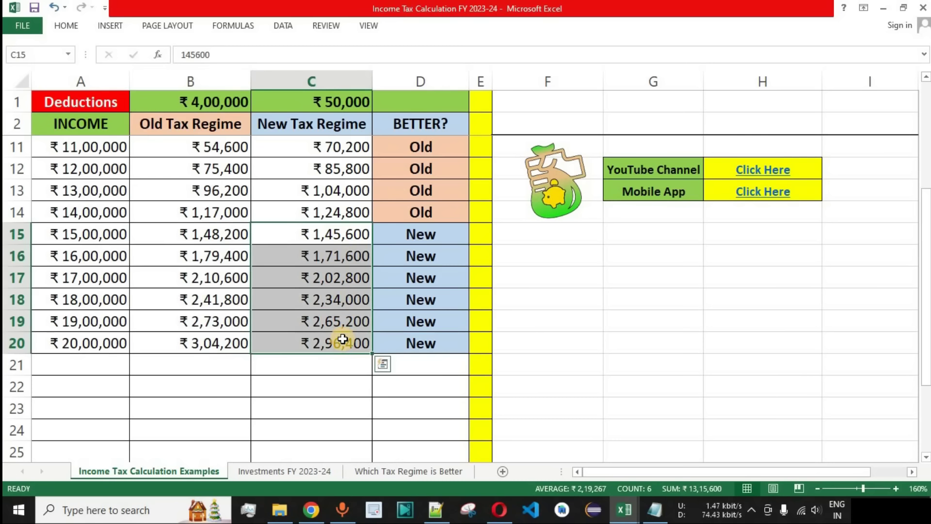
{"action": "left_click", "coordinate": [214, 99]}
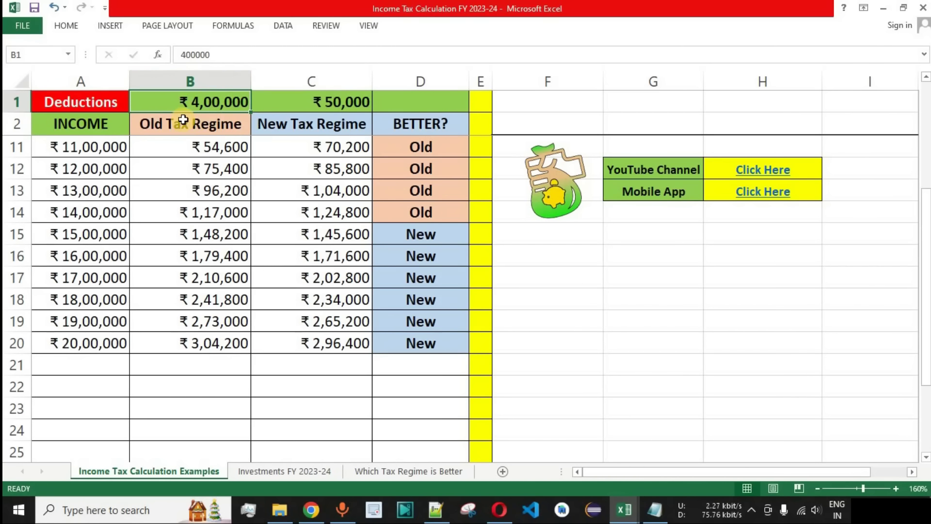
{"action": "key", "text": "alt+Tab"}
{"action": "left_click", "coordinate": [339, 15]}
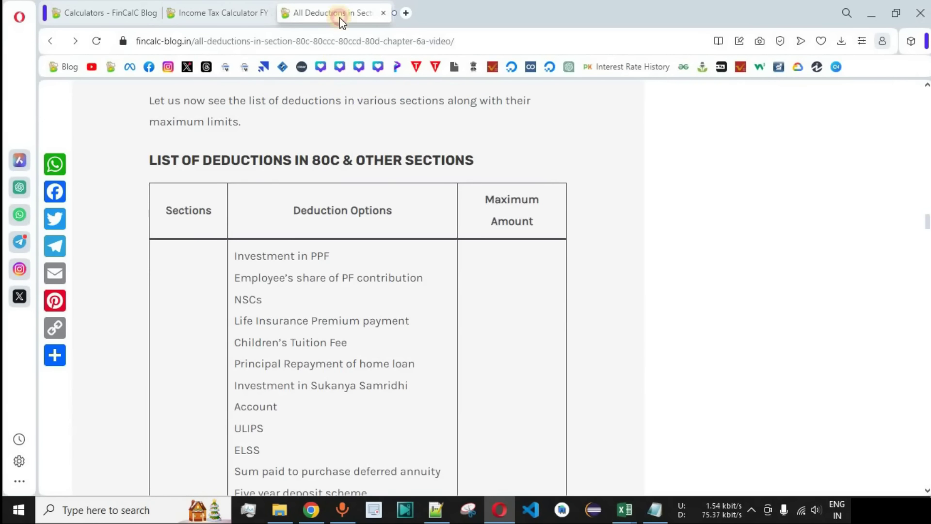
Scroll the deductions article from its heading down to the Section 24 entry.
{"action": "left_click", "coordinate": [484, 40]}
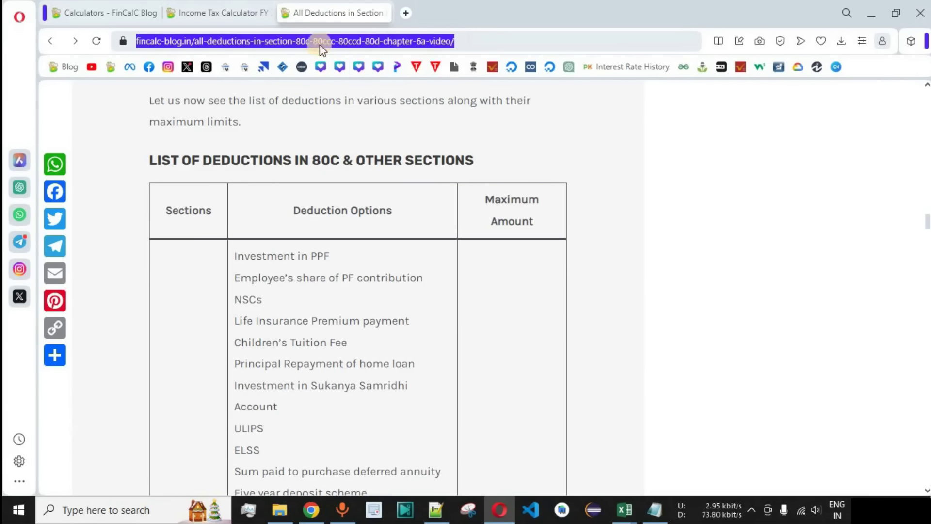
{"action": "left_click_drag", "start_coordinate": [156, 160], "coordinate": [477, 157]}
{"action": "left_click", "coordinate": [613, 256]}
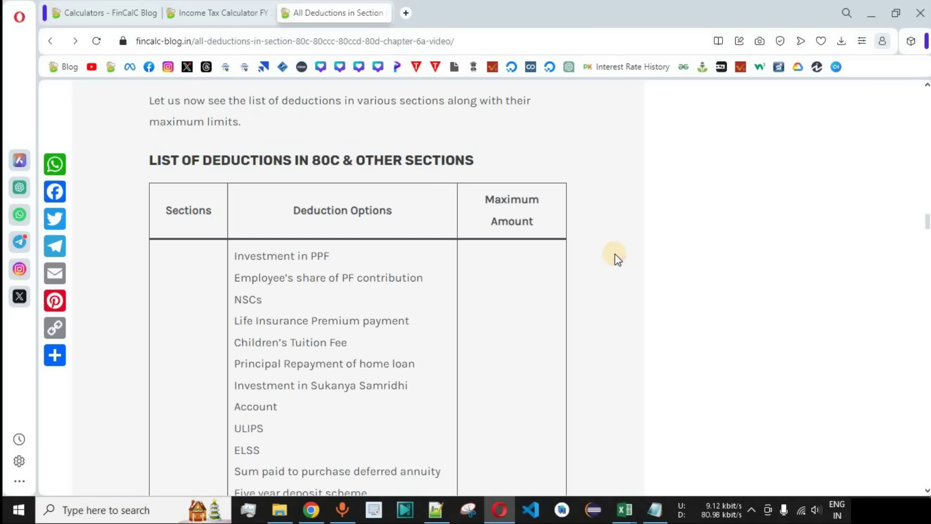
{"action": "scroll", "coordinate": [614, 258], "scroll_direction": "down", "scroll_amount": 2}
{"action": "scroll", "coordinate": [614, 258], "scroll_direction": "down", "scroll_amount": 3}
{"action": "scroll", "coordinate": [614, 258], "scroll_direction": "down", "scroll_amount": 3}
{"action": "scroll", "coordinate": [614, 258], "scroll_direction": "down", "scroll_amount": 3}
{"action": "scroll", "coordinate": [614, 258], "scroll_direction": "down", "scroll_amount": 3}
{"action": "scroll", "coordinate": [614, 257], "scroll_direction": "down", "scroll_amount": 1}
{"action": "scroll", "coordinate": [615, 260], "scroll_direction": "down", "scroll_amount": 3}
{"action": "scroll", "coordinate": [615, 259], "scroll_direction": "down", "scroll_amount": 3}
{"action": "scroll", "coordinate": [615, 259], "scroll_direction": "down", "scroll_amount": 4}
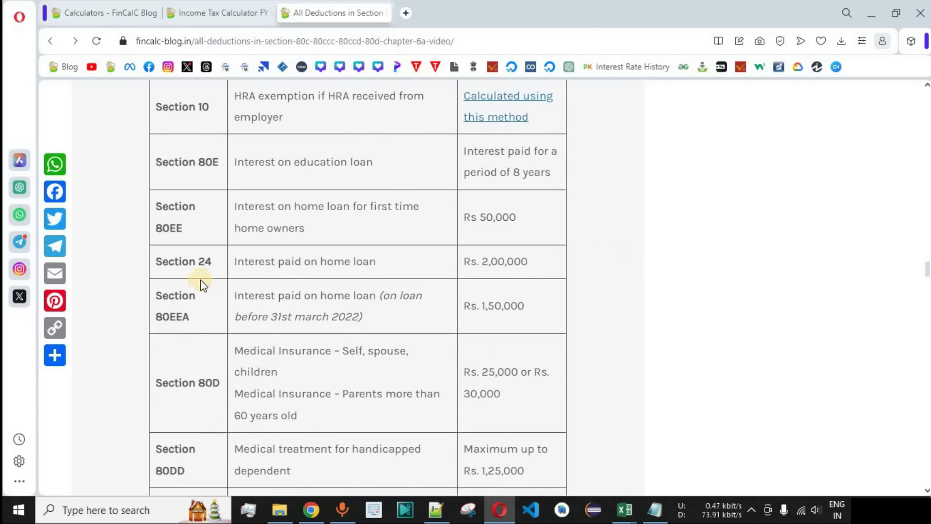
Note the Section 24 home loan interest limit of Rs. 2,00,000 and return to the calculator.
{"action": "left_click_drag", "start_coordinate": [167, 260], "coordinate": [373, 262]}
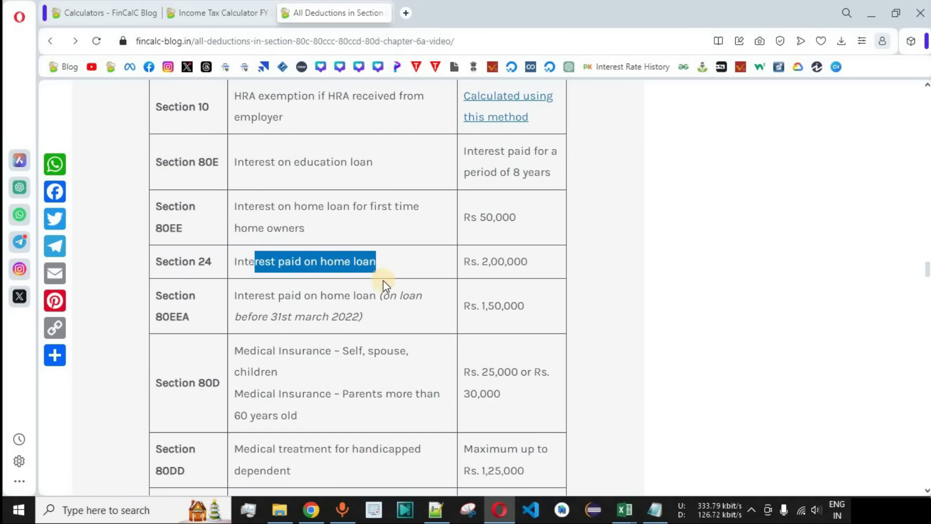
{"action": "left_click", "coordinate": [383, 280]}
{"action": "double_click", "coordinate": [489, 262]}
{"action": "left_click", "coordinate": [610, 267]}
{"action": "left_click", "coordinate": [213, 13]}
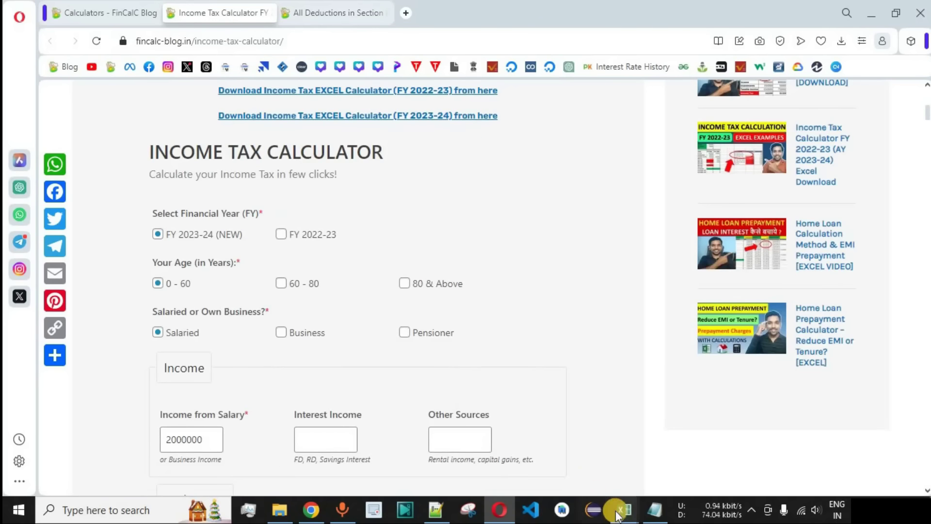
Compare FinCalC's Old Regime tax of Rs. 304200 on 2000000 with Excel's ₹20,00,000 row.
{"action": "mouse_move", "coordinate": [624, 509]}
{"action": "left_click", "coordinate": [569, 451]}
{"action": "left_click", "coordinate": [25, 344]}
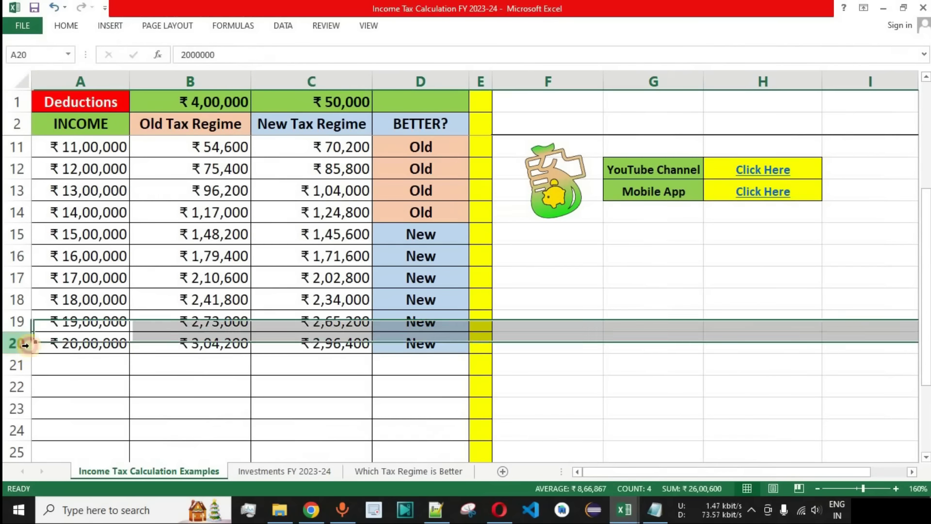
{"action": "key", "text": "alt+Tab"}
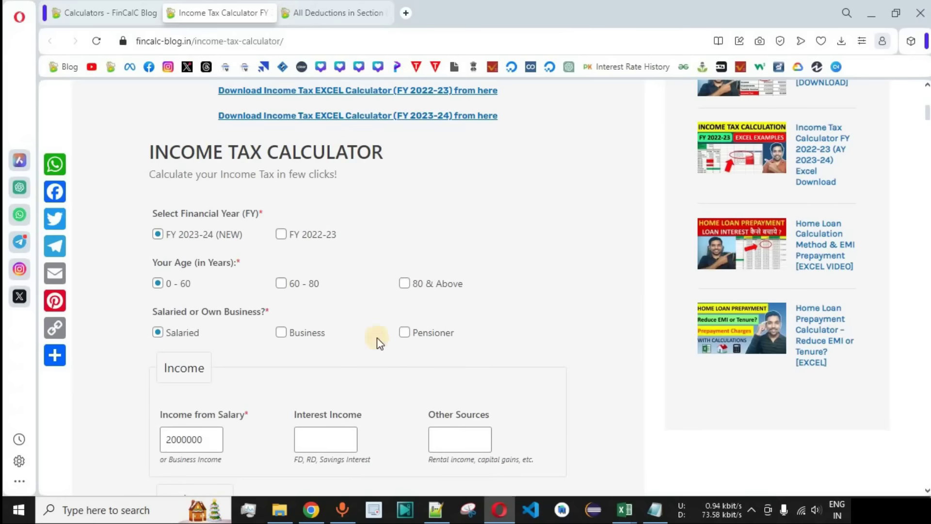
{"action": "scroll", "coordinate": [550, 285], "scroll_direction": "down", "scroll_amount": 4}
{"action": "scroll", "coordinate": [549, 285], "scroll_direction": "down", "scroll_amount": 3}
{"action": "scroll", "coordinate": [549, 286], "scroll_direction": "down", "scroll_amount": 1}
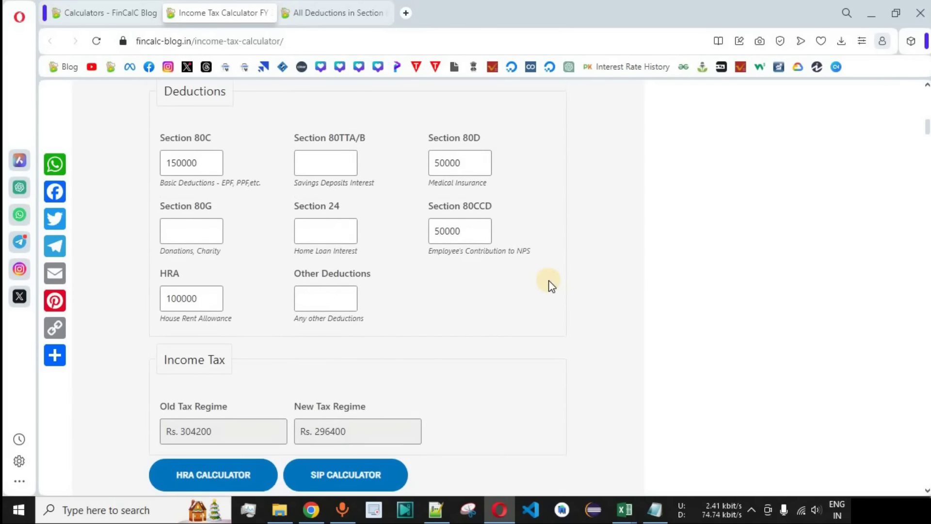
{"action": "left_click", "coordinate": [317, 237]}
{"action": "left_click_drag", "start_coordinate": [160, 406], "coordinate": [221, 432]}
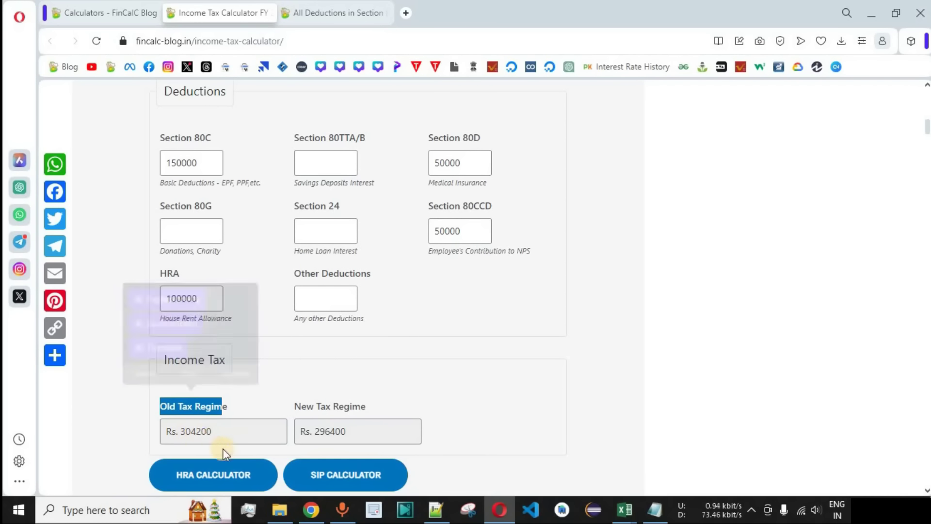
{"action": "key", "text": "alt+Tab"}
{"action": "left_click", "coordinate": [210, 345]}
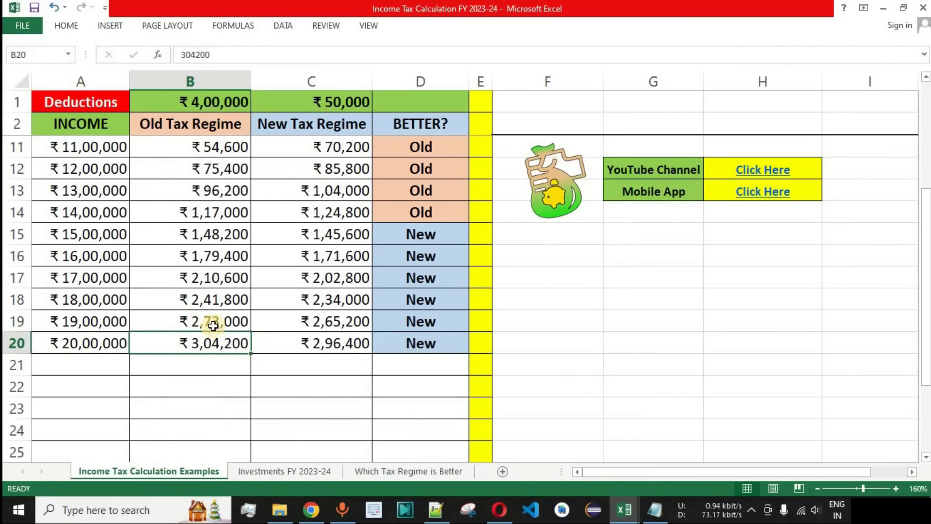
{"action": "key", "text": "alt+Tab"}
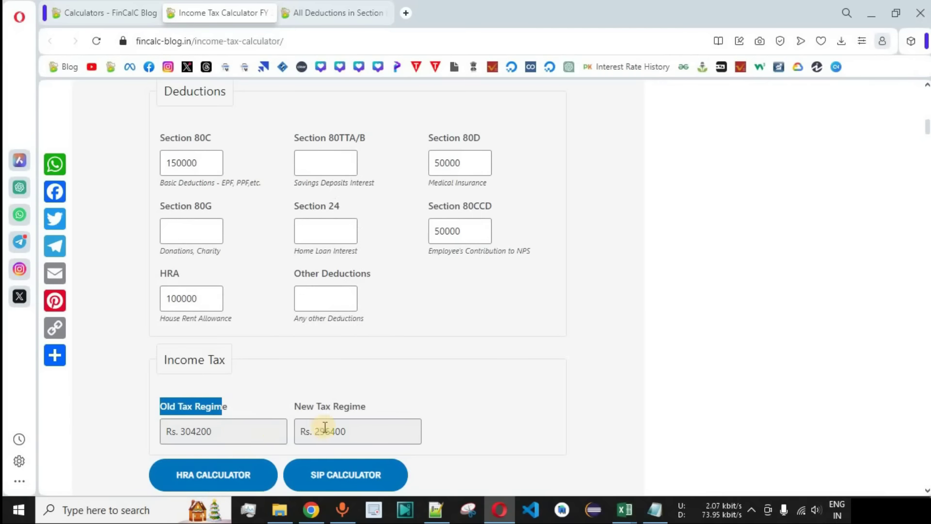
Claim 200000 of Section 24 home loan interest, reducing Old Regime tax to Rs. 241800.
{"action": "left_click", "coordinate": [347, 231]}
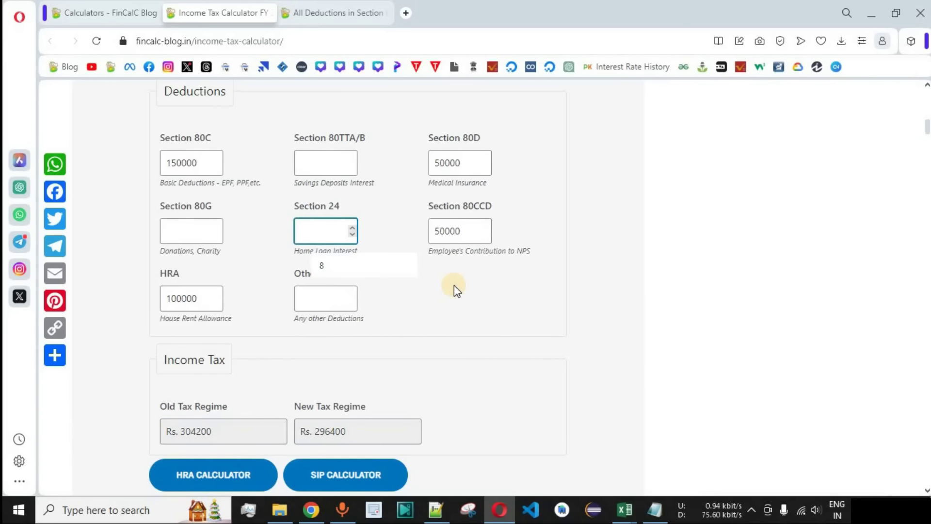
{"action": "type", "text": "200000"}
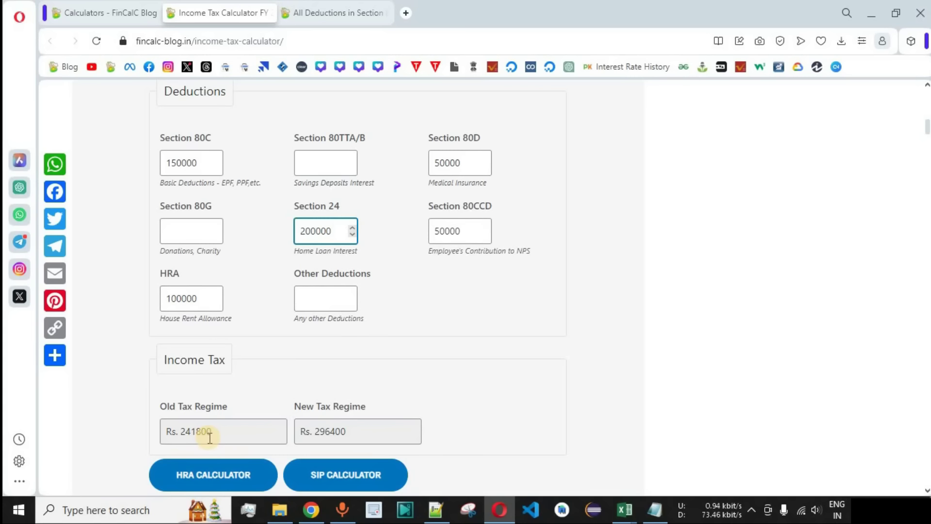
{"action": "left_click_drag", "start_coordinate": [161, 407], "coordinate": [222, 411]}
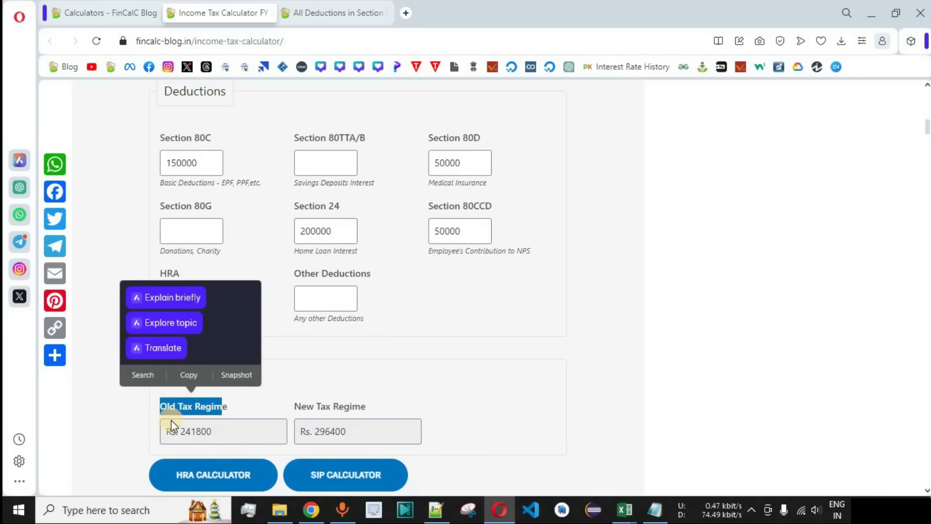
{"action": "left_click_drag", "start_coordinate": [307, 406], "coordinate": [361, 408]}
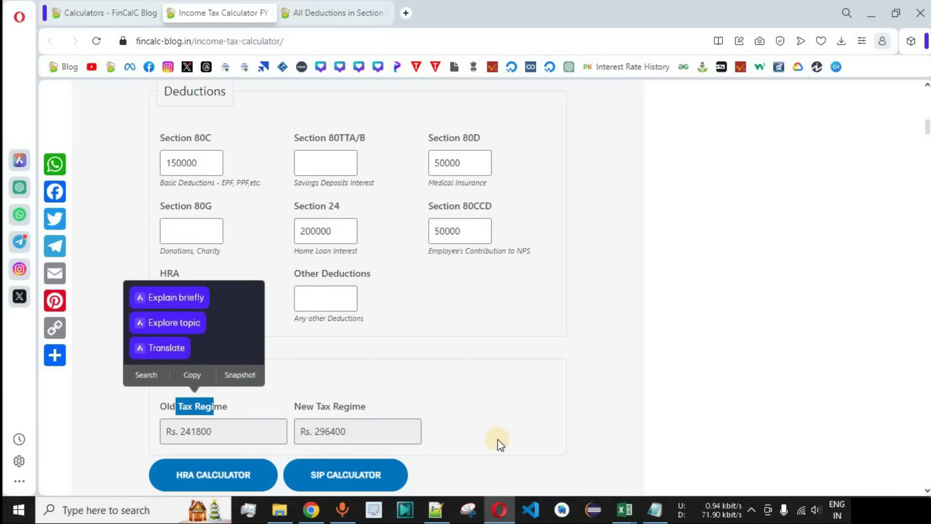
Check the ₹20,00,000 row's New regime tax in Excel against FinCalC's deductions and results.
{"action": "key", "text": "alt+Tab"}
{"action": "key", "text": "Right"}
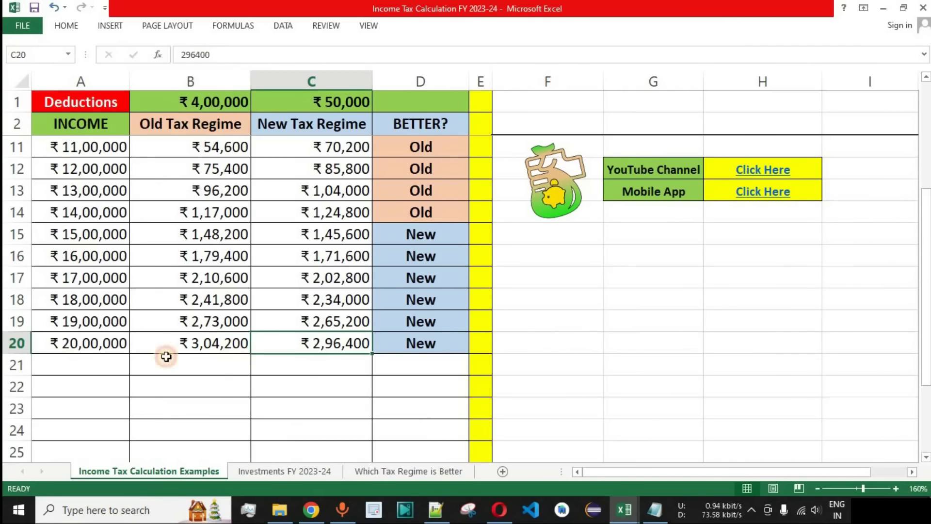
{"action": "left_click", "coordinate": [19, 347]}
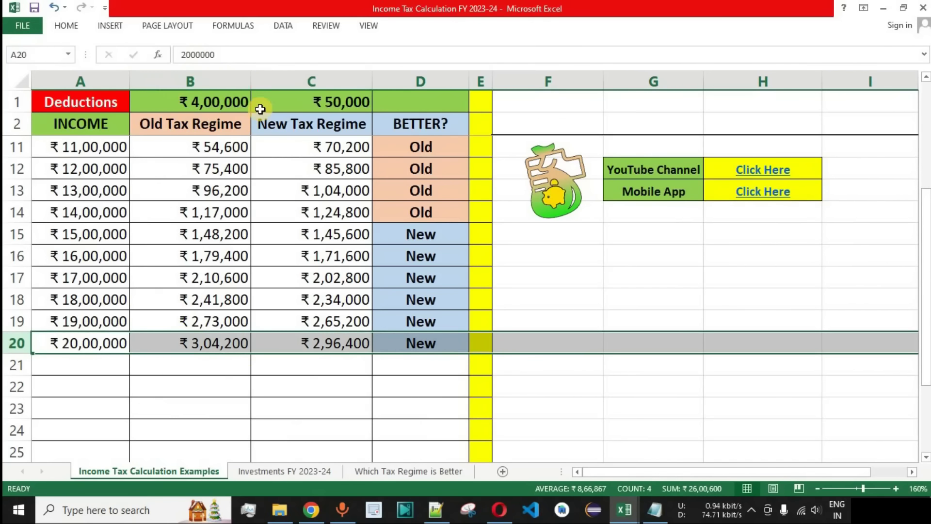
{"action": "key", "text": "alt+Tab"}
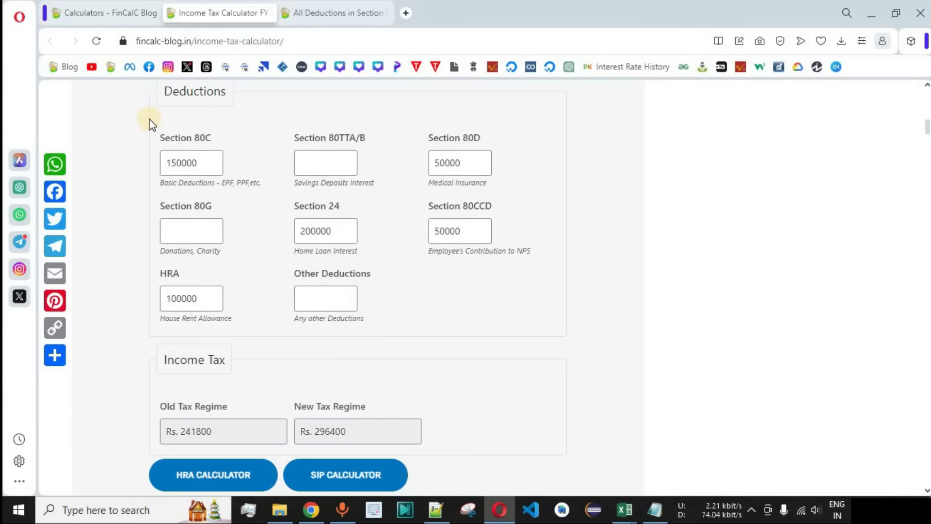
{"action": "scroll", "coordinate": [173, 90], "scroll_direction": "up", "scroll_amount": 3}
{"action": "left_click_drag", "start_coordinate": [165, 156], "coordinate": [226, 157]}
{"action": "left_click", "coordinate": [255, 224]}
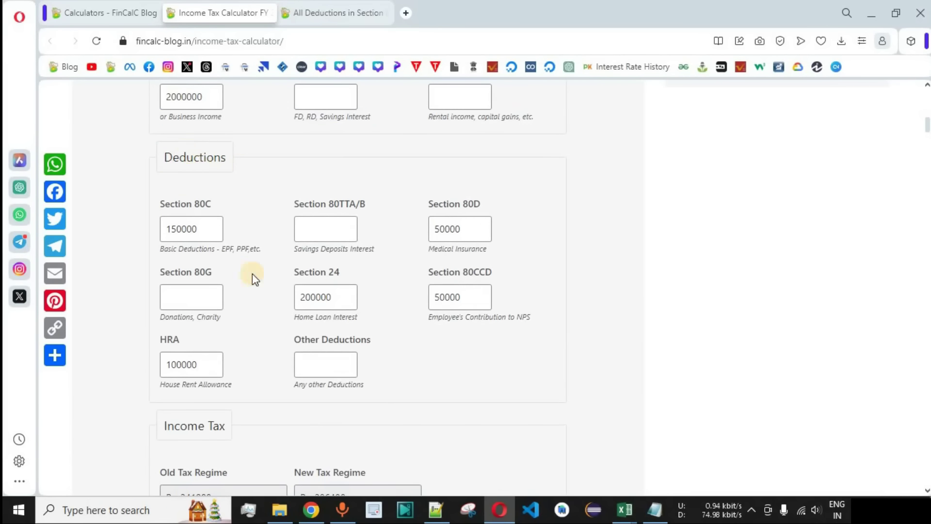
{"action": "scroll", "coordinate": [616, 295], "scroll_direction": "down", "scroll_amount": 3}
{"action": "scroll", "coordinate": [606, 280], "scroll_direction": "down", "scroll_amount": 3}
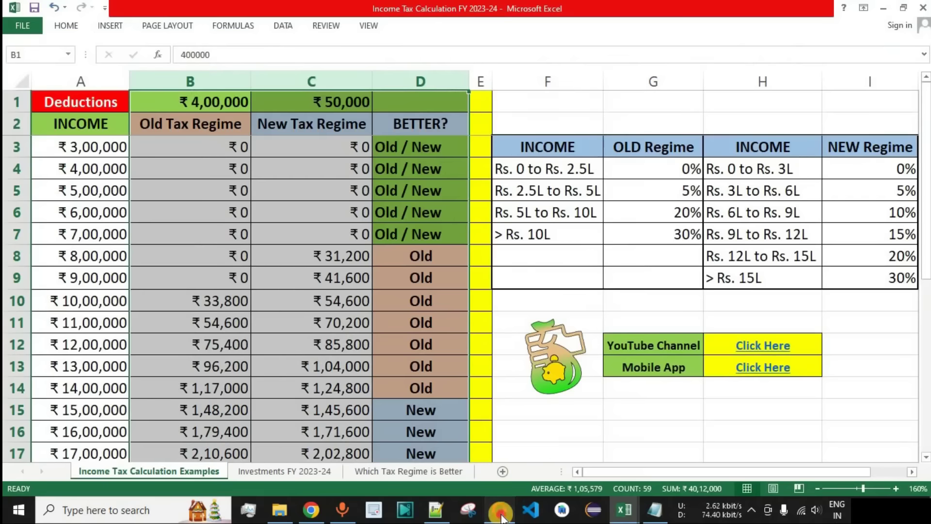
Browse the FinCalC Blog Calculators tab in Opera, listing SSY, EPF, SCSS, NSC, SWP, CAGR and Retirement.
{"action": "left_click", "coordinate": [502, 518]}
{"action": "left_click", "coordinate": [116, 13]}
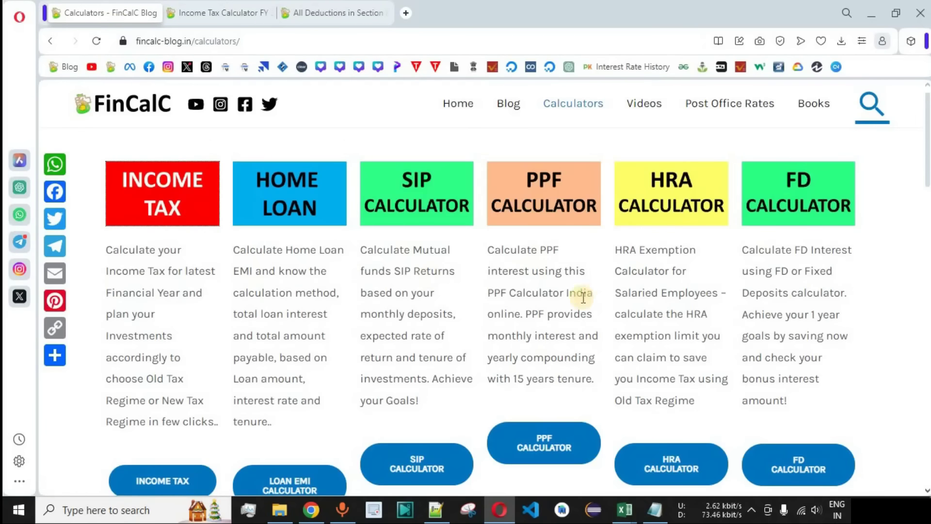
{"action": "scroll", "coordinate": [886, 263], "scroll_direction": "down", "scroll_amount": 1}
{"action": "scroll", "coordinate": [886, 262], "scroll_direction": "down", "scroll_amount": 5}
{"action": "scroll", "coordinate": [885, 263], "scroll_direction": "down", "scroll_amount": 4}
{"action": "scroll", "coordinate": [885, 263], "scroll_direction": "down", "scroll_amount": 4}
{"action": "scroll", "coordinate": [886, 262], "scroll_direction": "down", "scroll_amount": 2}
{"action": "scroll", "coordinate": [886, 262], "scroll_direction": "down", "scroll_amount": 4}
{"action": "scroll", "coordinate": [885, 262], "scroll_direction": "down", "scroll_amount": 1}
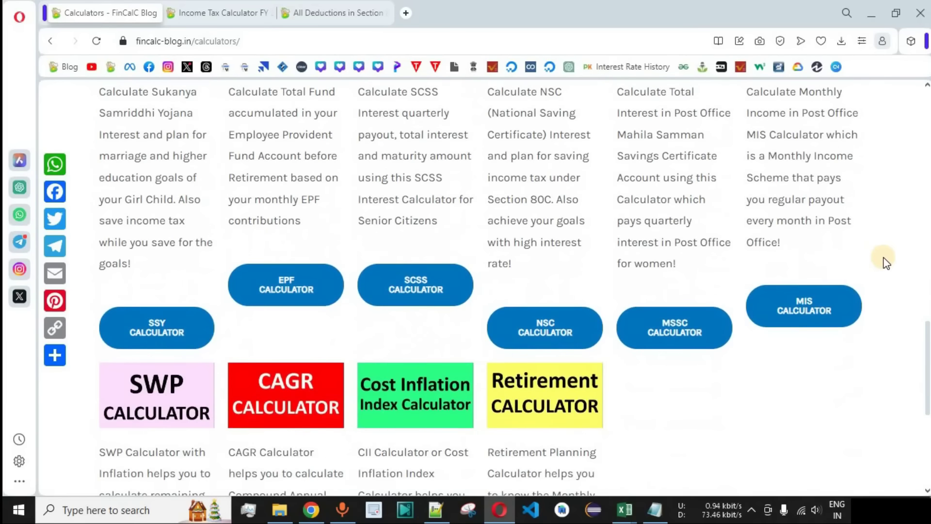